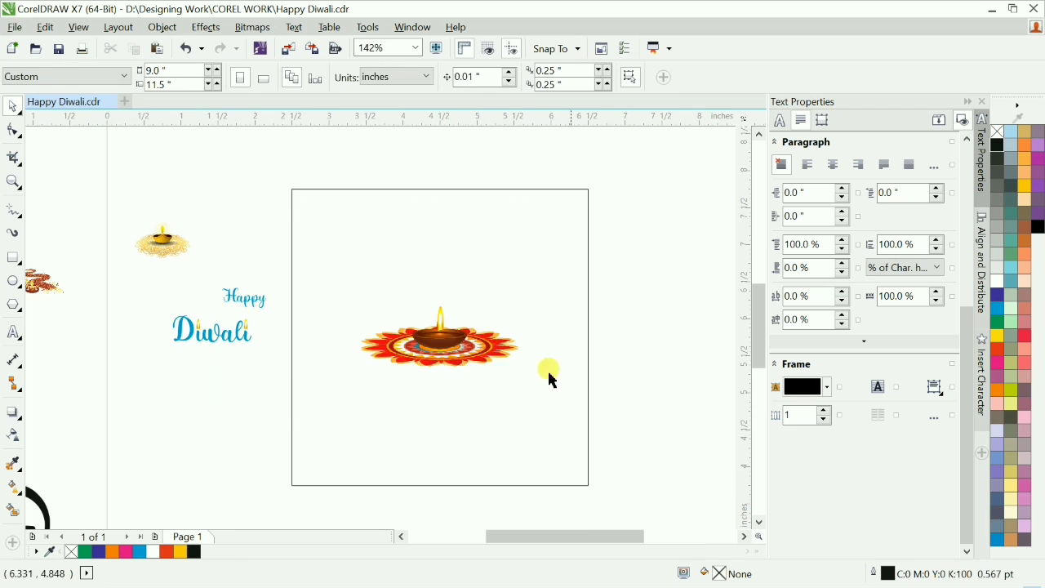
Step: Enlarge the diya-and-rangoli group to about 2.838 by 1.08 inches and move it straight down to the lower part of the square
{"action": "left_click", "coordinate": [448, 341]}
{"action": "left_click_drag", "start_coordinate": [275, 278], "coordinate": [574, 415]}
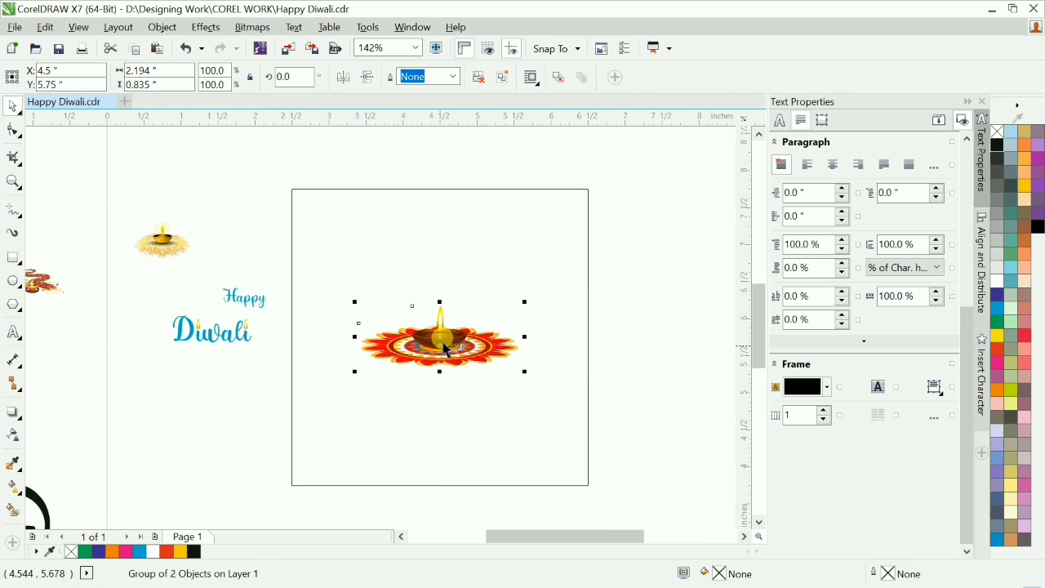
{"action": "left_click_drag", "start_coordinate": [527, 377], "coordinate": [549, 385]}
{"action": "left_click_drag", "start_coordinate": [451, 344], "coordinate": [450, 425]}
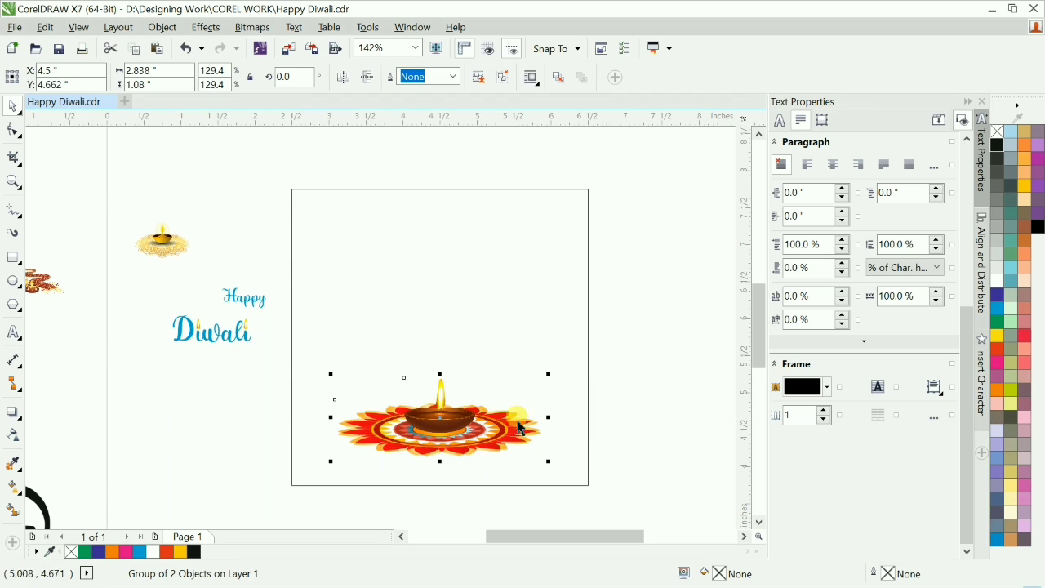
{"action": "left_click", "coordinate": [608, 431]}
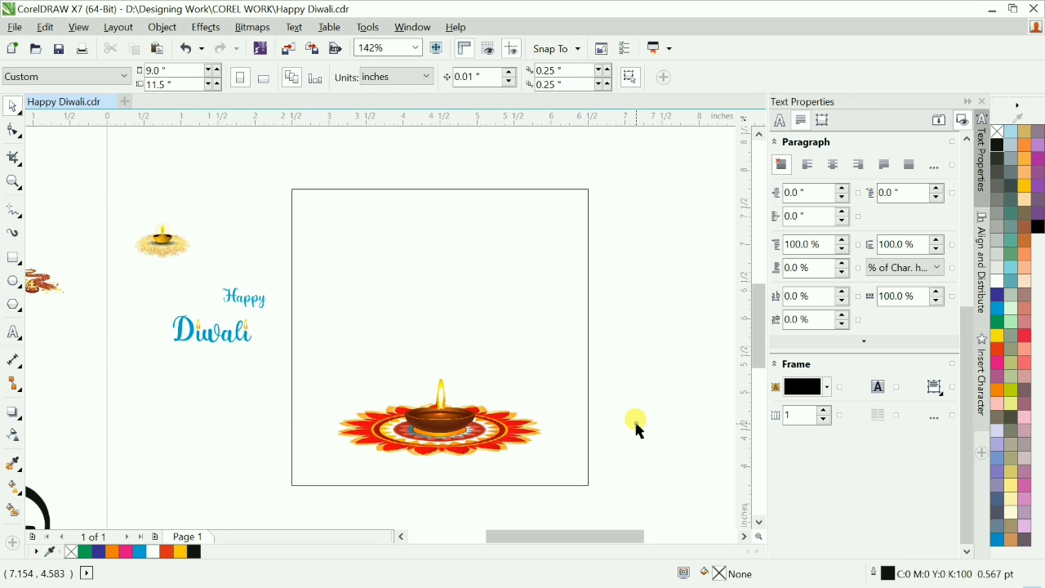
Step: Copy the diya alone to the upper-left area of the square and shrink the copy to about 0.326 by 0.251 inches
{"action": "left_click", "coordinate": [466, 413]}
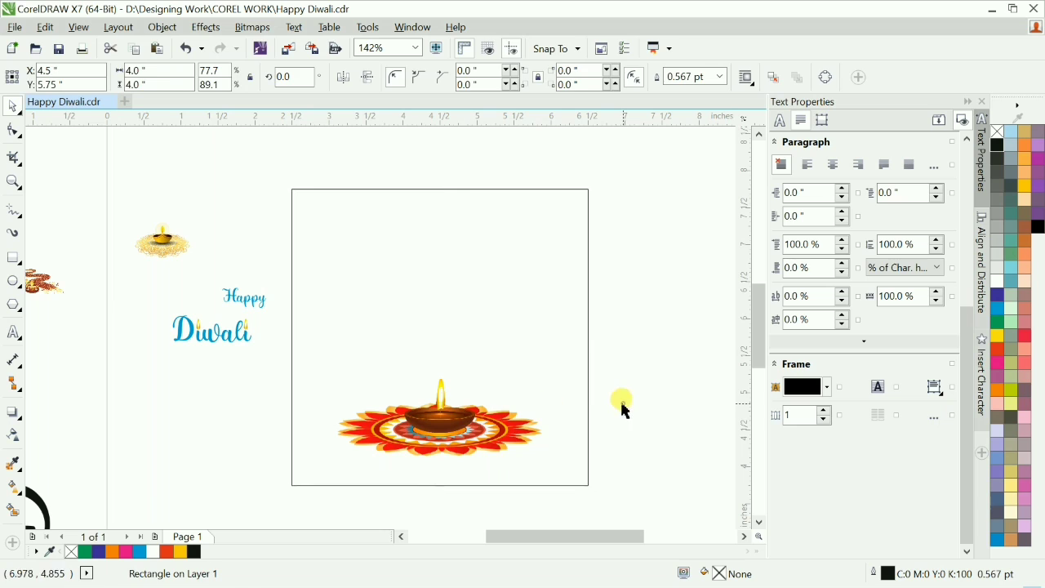
{"action": "left_click", "coordinate": [623, 404]}
{"action": "left_click_drag", "start_coordinate": [440, 418], "coordinate": [353, 303]}
{"action": "left_click_drag", "start_coordinate": [249, 164], "coordinate": [454, 318]}
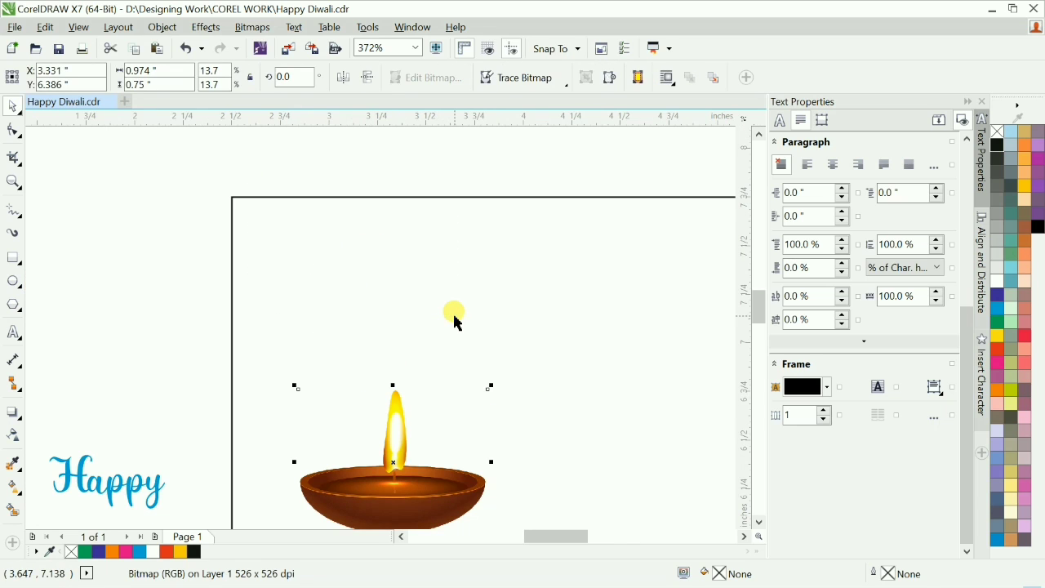
{"action": "key", "text": "F3"}
{"action": "left_click_drag", "start_coordinate": [296, 281], "coordinate": [545, 480]}
{"action": "mouse_move", "coordinate": [445, 333]}
{"action": "left_mouse_down"}
{"action": "mouse_move", "coordinate": [439, 356]}
{"action": "mouse_move", "coordinate": [363, 382]}
{"action": "left_mouse_up"}
{"action": "left_click", "coordinate": [248, 298]}
{"action": "key", "text": "F2"}
{"action": "left_click_drag", "start_coordinate": [257, 222], "coordinate": [466, 412]}
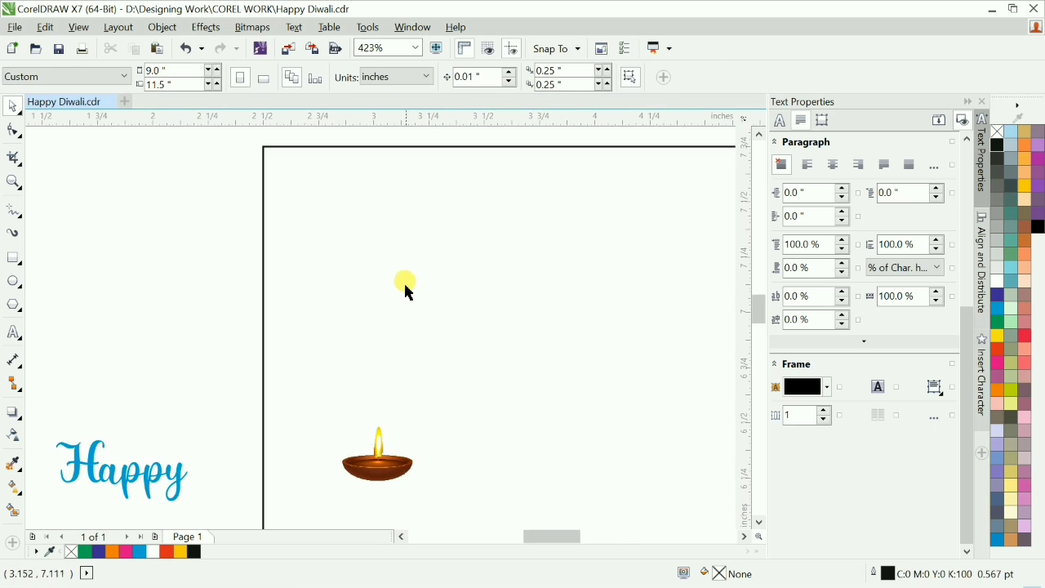
Step: Draw a vertical line down from the square's upper edge above the small diya and shorten it to about 0.728 inches
{"action": "key", "text": "F5"}
{"action": "left_click", "coordinate": [369, 148]}
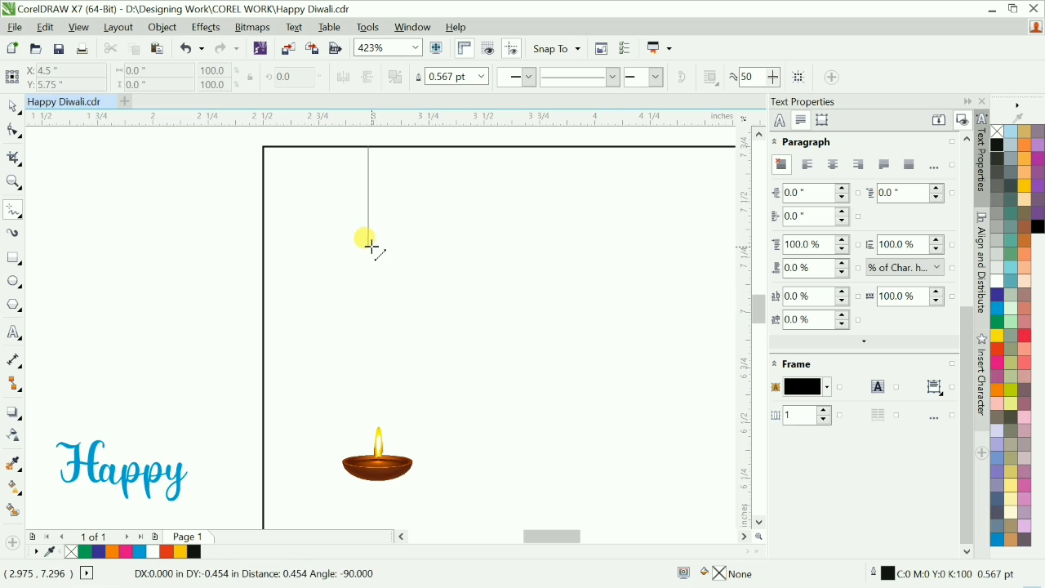
{"action": "left_click", "coordinate": [369, 430]}
{"action": "key", "text": "space"}
{"action": "left_click_drag", "start_coordinate": [369, 431], "coordinate": [373, 311]}
{"action": "scroll", "coordinate": [347, 261], "scroll_direction": "down", "scroll_amount": 3}
{"action": "left_click_drag", "start_coordinate": [755, 411], "coordinate": [759, 410]}
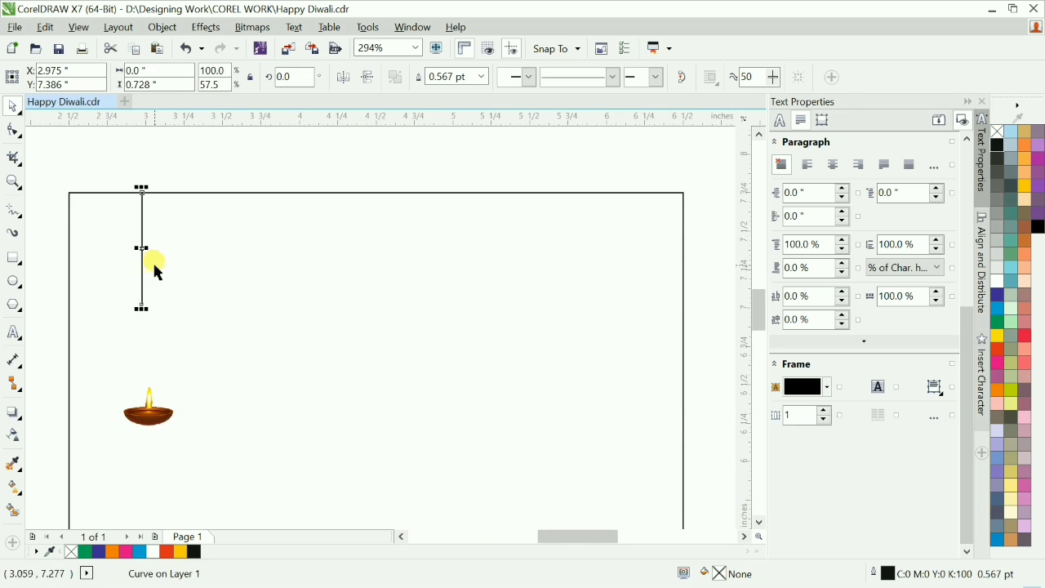
Step: Duplicate the hanging line to its right along the upper edge and shorten the copy to about 0.463 inches
{"action": "left_click_drag", "start_coordinate": [144, 268], "coordinate": [236, 259]}
{"action": "right_click", "coordinate": [227, 309]}
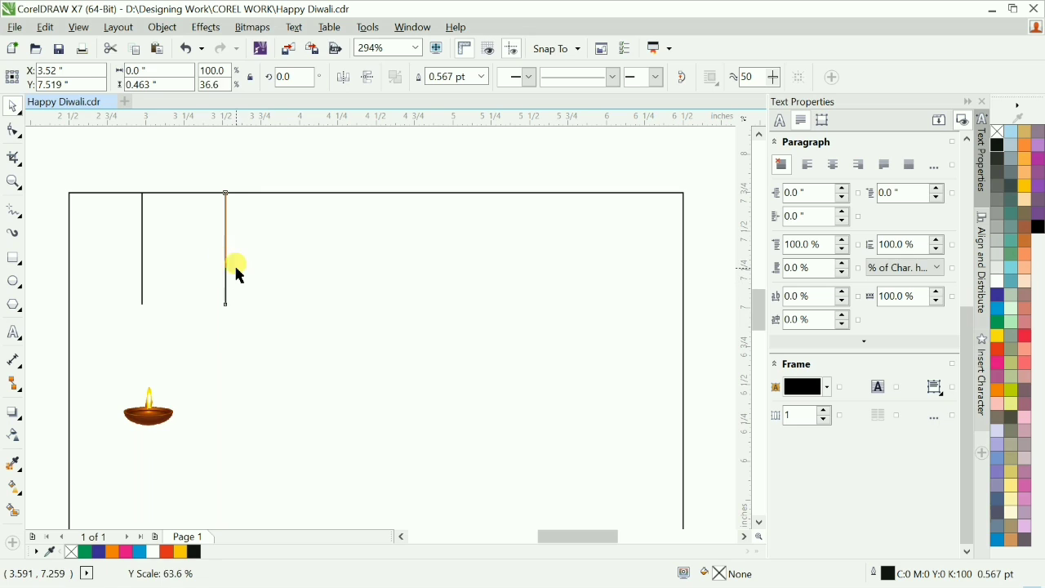
Step: Repeat the long-and-short line pair across the upper edge to make six hanging lines, and distribute them evenly
{"action": "left_click_drag", "start_coordinate": [272, 308], "coordinate": [272, 308]}
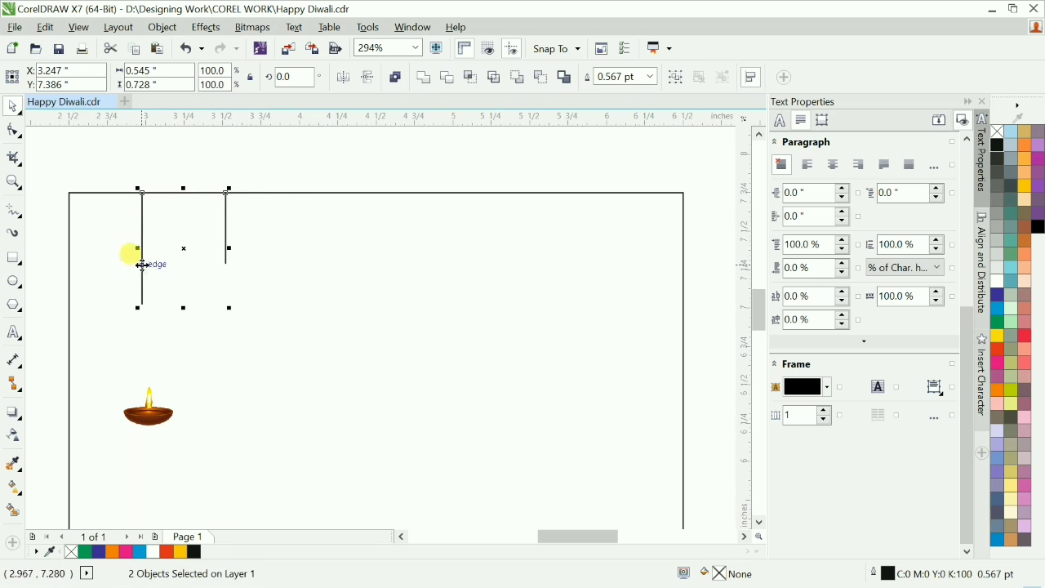
{"action": "left_click_drag", "start_coordinate": [140, 255], "coordinate": [314, 290]}
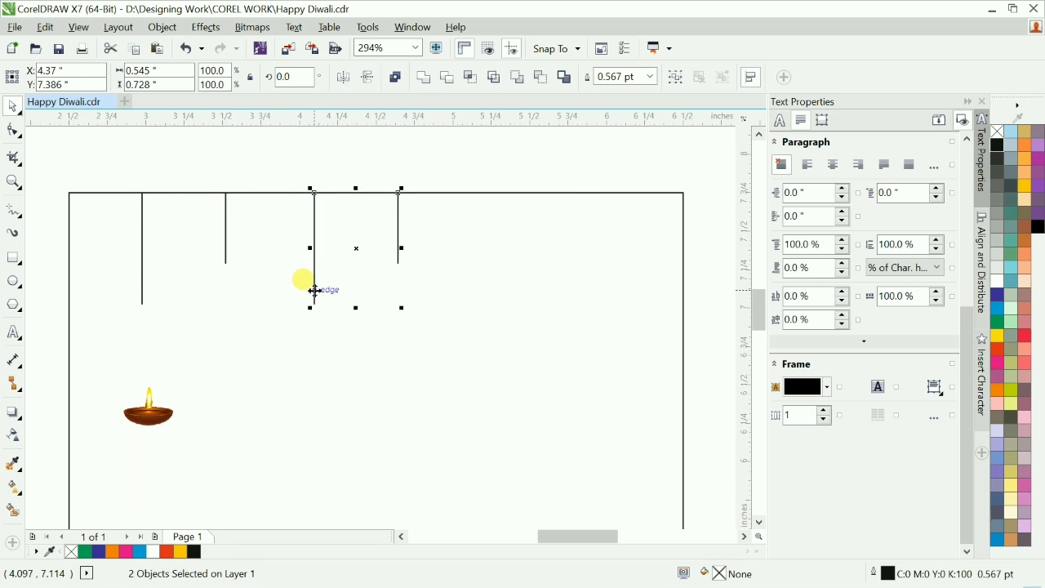
{"action": "left_click_drag", "start_coordinate": [112, 168], "coordinate": [611, 341]}
{"action": "key", "text": "Right"}
{"action": "key", "text": "shift+e"}
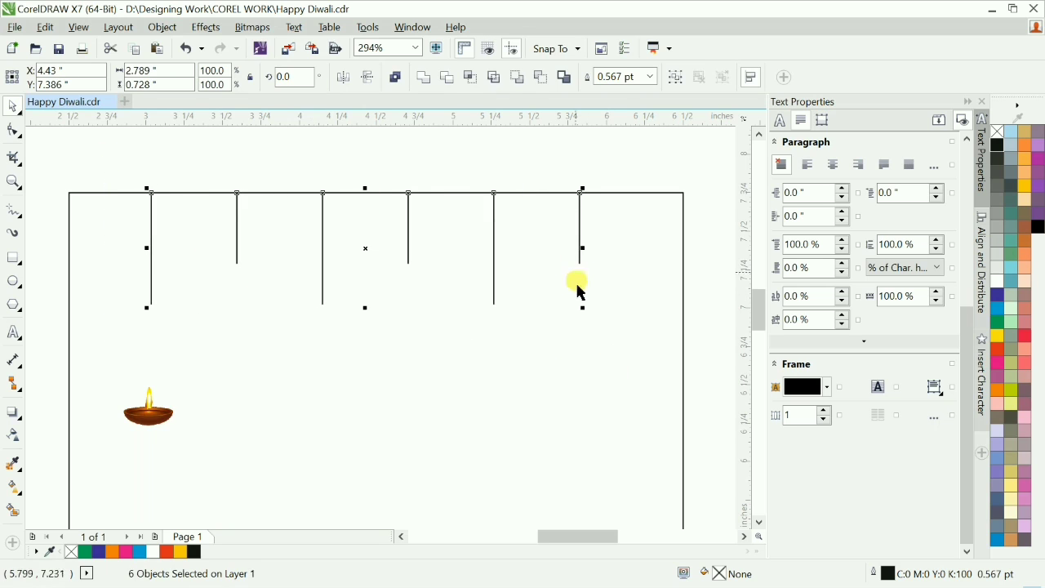
Step: Group the six hanging lines, centre them horizontally on the square, and ungroup them
{"action": "key", "text": "ctrl+g"}
{"action": "left_click", "coordinate": [485, 386], "text": "shift"}
{"action": "key", "text": "c"}
{"action": "left_click", "coordinate": [480, 372], "text": "shift"}
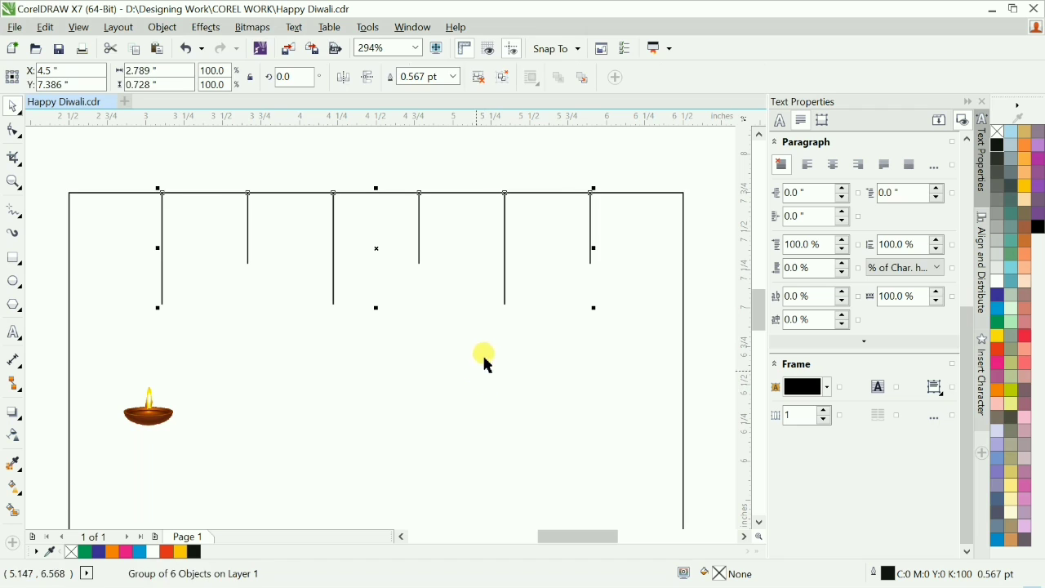
{"action": "key", "text": "ctrl+u"}
{"action": "left_click", "coordinate": [524, 151]}
Step: Move the small diya to the lower end of the first hanging line and align their horizontal centres
{"action": "left_click_drag", "start_coordinate": [146, 405], "coordinate": [145, 310]}
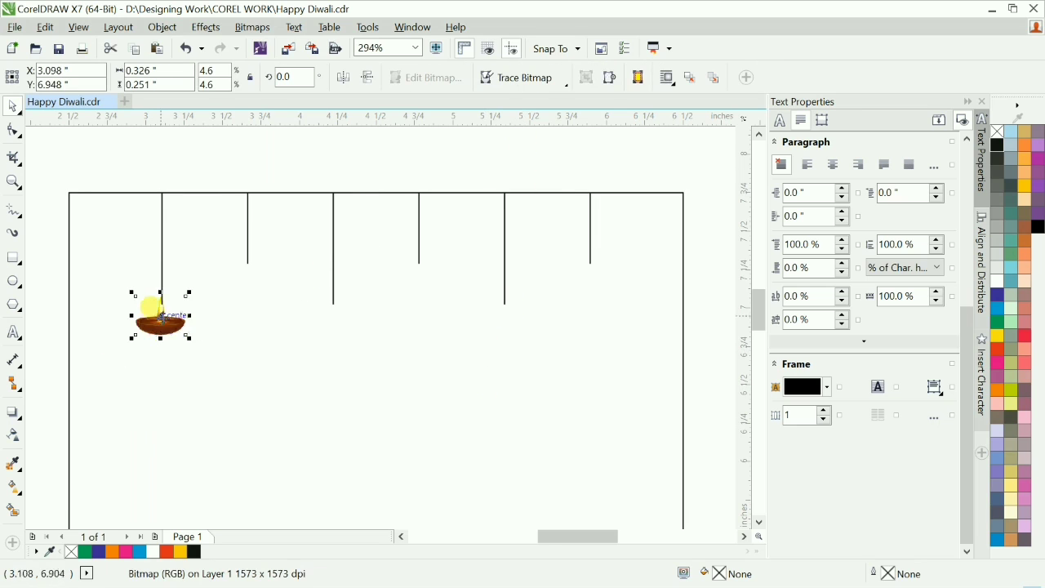
{"action": "scroll", "coordinate": [145, 311], "scroll_direction": "up", "scroll_amount": 4}
{"action": "left_click", "coordinate": [203, 209], "text": "shift"}
{"action": "key", "text": "c"}
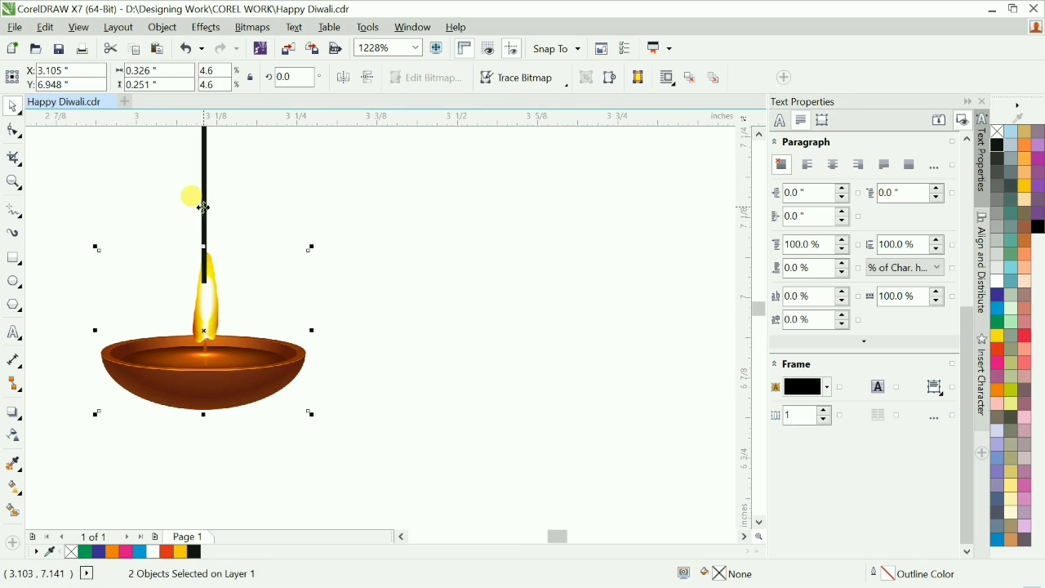
{"action": "left_click", "coordinate": [203, 209], "text": "shift"}
{"action": "scroll", "coordinate": [209, 266], "scroll_direction": "down", "scroll_amount": 3}
Step: Recolour the outlines of all six hanging lines golden yellow (C0 M20 Y100 K0)
{"action": "left_click", "coordinate": [137, 245]}
{"action": "key", "text": "F2"}
{"action": "left_click_drag", "start_coordinate": [135, 175], "coordinate": [328, 304]}
{"action": "key", "text": "F2"}
{"action": "left_click_drag", "start_coordinate": [220, 224], "coordinate": [484, 461]}
{"action": "scroll", "coordinate": [286, 307], "scroll_direction": "down", "scroll_amount": 6}
{"action": "left_click_drag", "start_coordinate": [240, 230], "coordinate": [428, 299]}
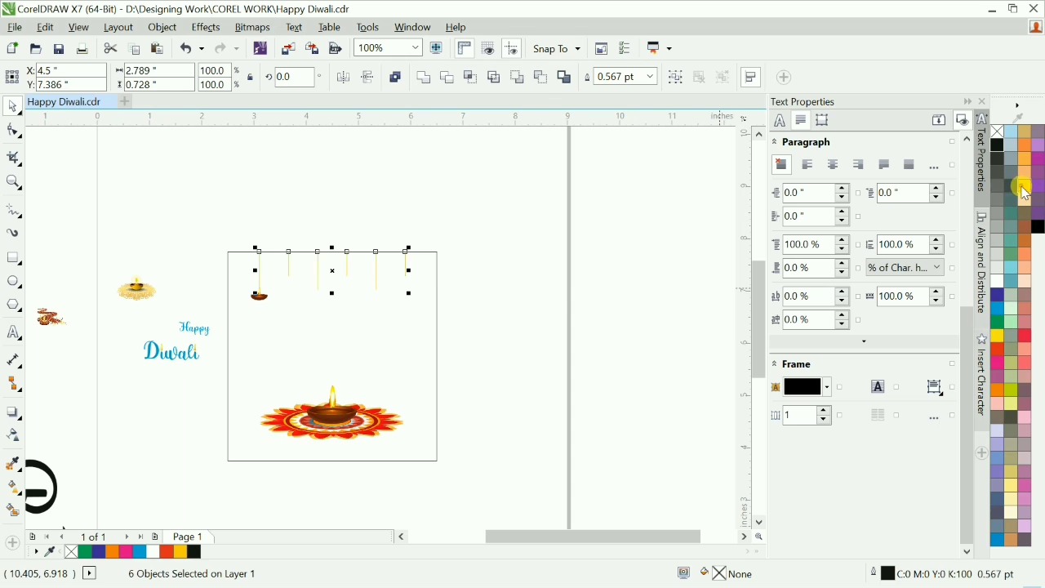
{"action": "left_click", "coordinate": [315, 264]}
Step: Draw a circle about 0.062 inches across on the first hanging line and centre it horizontally on the line
{"action": "scroll", "coordinate": [316, 264], "scroll_direction": "up", "scroll_amount": 5}
{"action": "left_click_drag", "start_coordinate": [115, 161], "coordinate": [345, 439]}
{"action": "key", "text": "F7"}
{"action": "left_click_drag", "start_coordinate": [319, 290], "coordinate": [345, 317]}
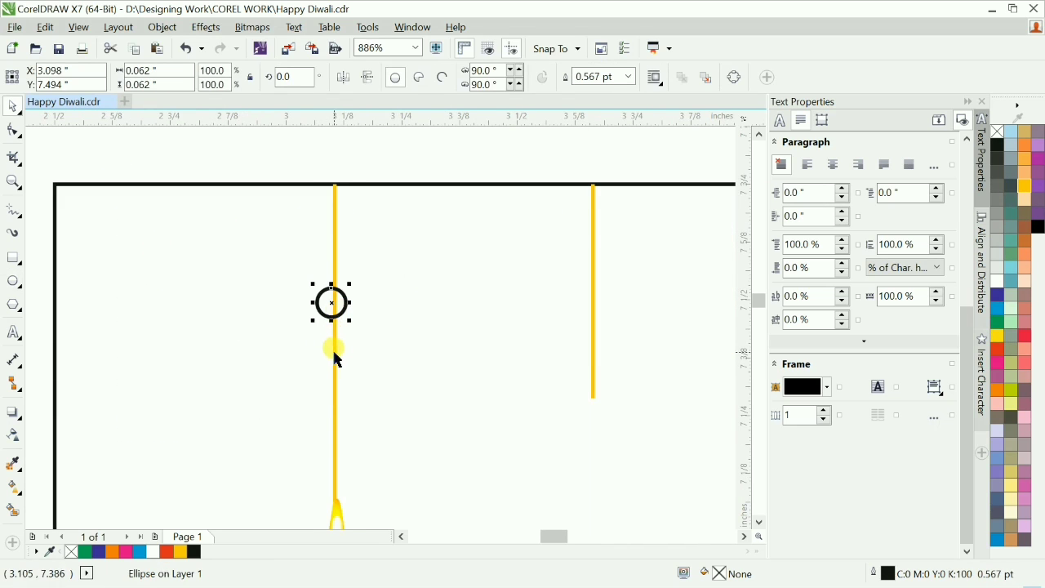
{"action": "key", "text": "space"}
{"action": "left_click", "coordinate": [335, 352], "text": "shift"}
{"action": "left_click", "coordinate": [335, 353], "text": "shift"}
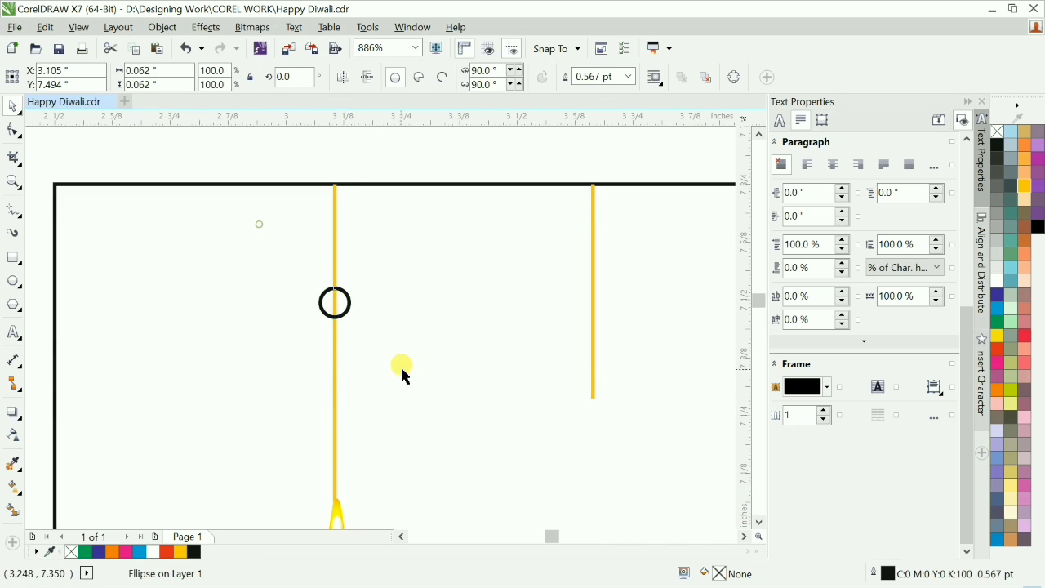
Step: Shrink the circle to about 0.037 inches and stack a centred copy enlarged to about 0.047 inches directly above it
{"action": "key", "text": "shift+F2"}
{"action": "left_click_drag", "start_coordinate": [441, 388], "coordinate": [403, 322]}
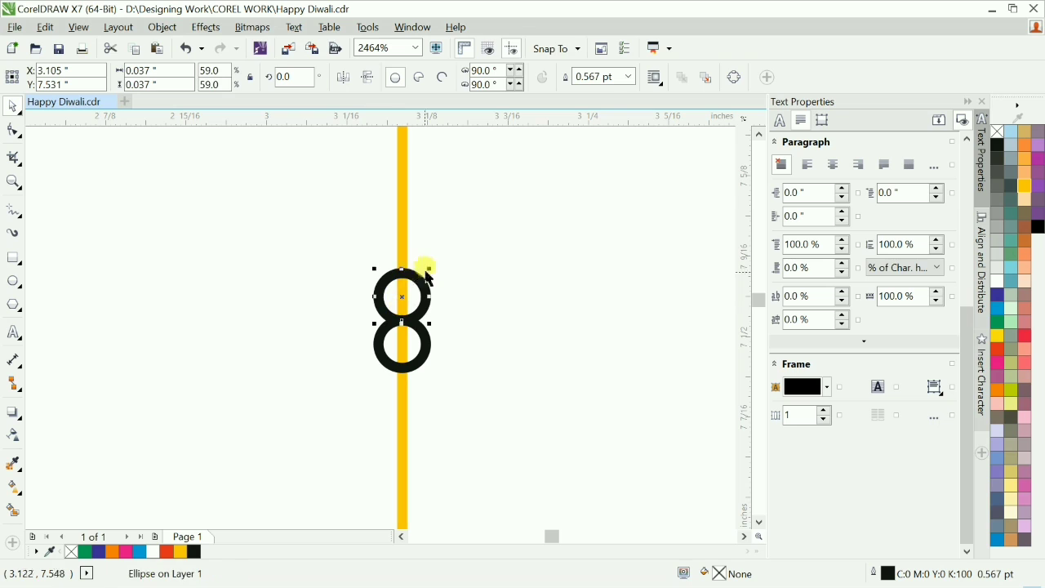
{"action": "left_click_drag", "start_coordinate": [430, 268], "coordinate": [445, 245]}
{"action": "left_click", "coordinate": [428, 352], "text": "shift"}
{"action": "key", "text": "c"}
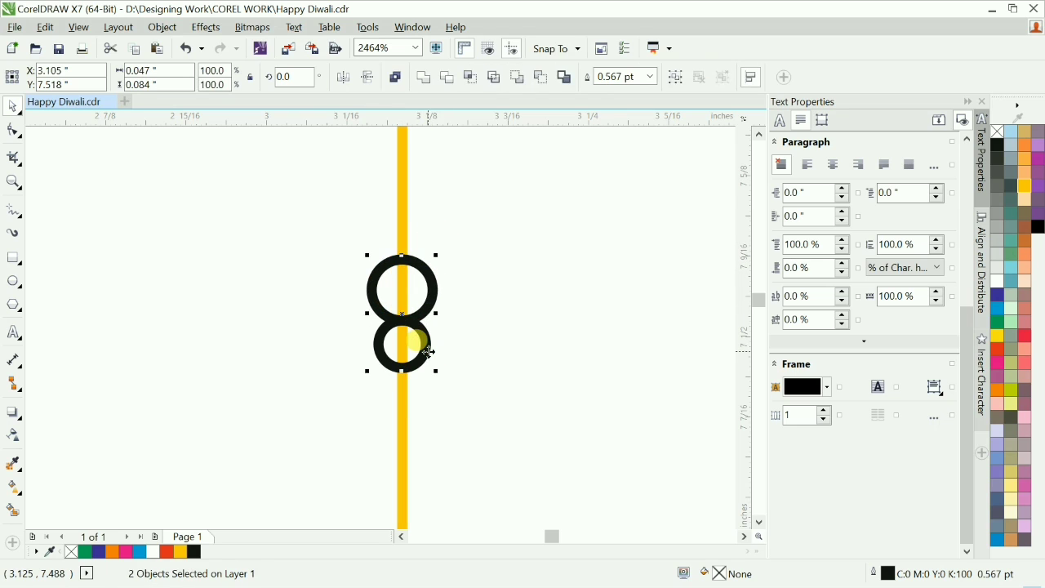
Step: Copy the smaller circle to the upper side of the larger one to complete a three-bead stack
{"action": "left_click", "coordinate": [427, 352], "text": "shift"}
{"action": "left_click", "coordinate": [419, 357]}
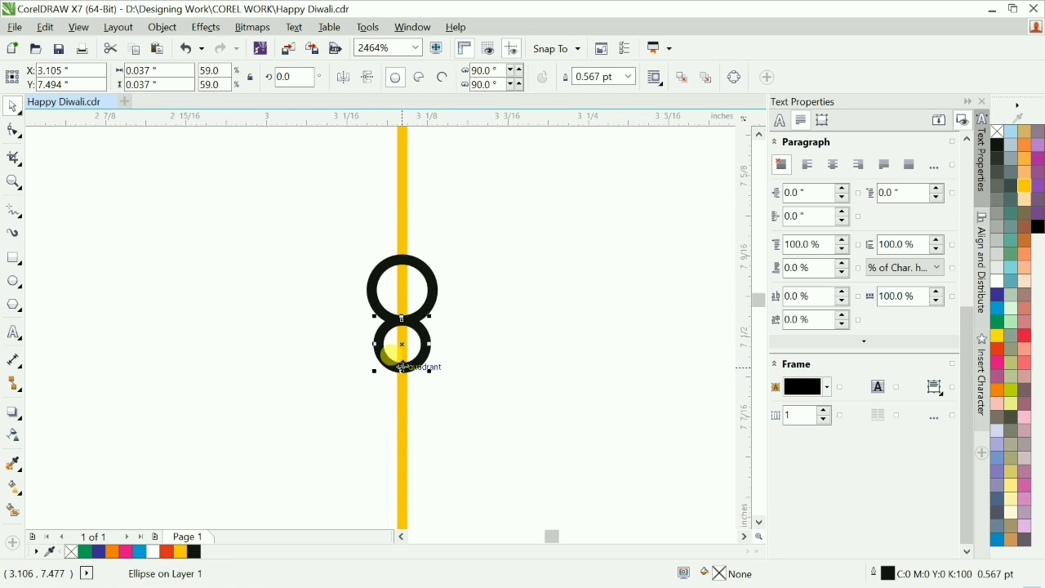
{"action": "left_click_drag", "start_coordinate": [401, 368], "coordinate": [405, 257]}
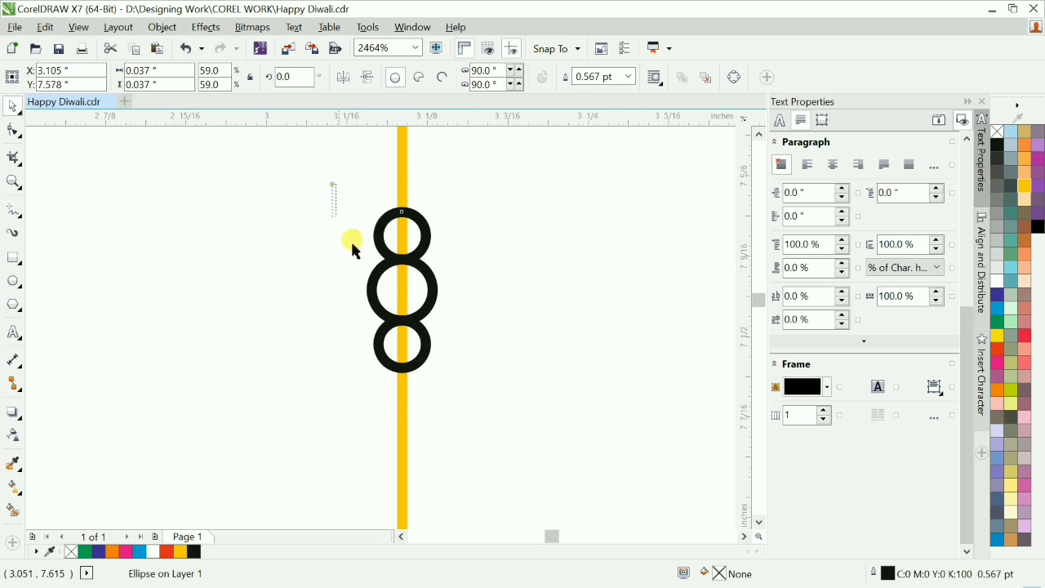
Step: Fill the three stacked circles with orange (C0 M60 Y100 K0) and give them a golden yellow outline (C0 M20 Y100 K0)
{"action": "left_click_drag", "start_coordinate": [332, 183], "coordinate": [518, 417]}
{"action": "left_click", "coordinate": [1027, 181]}
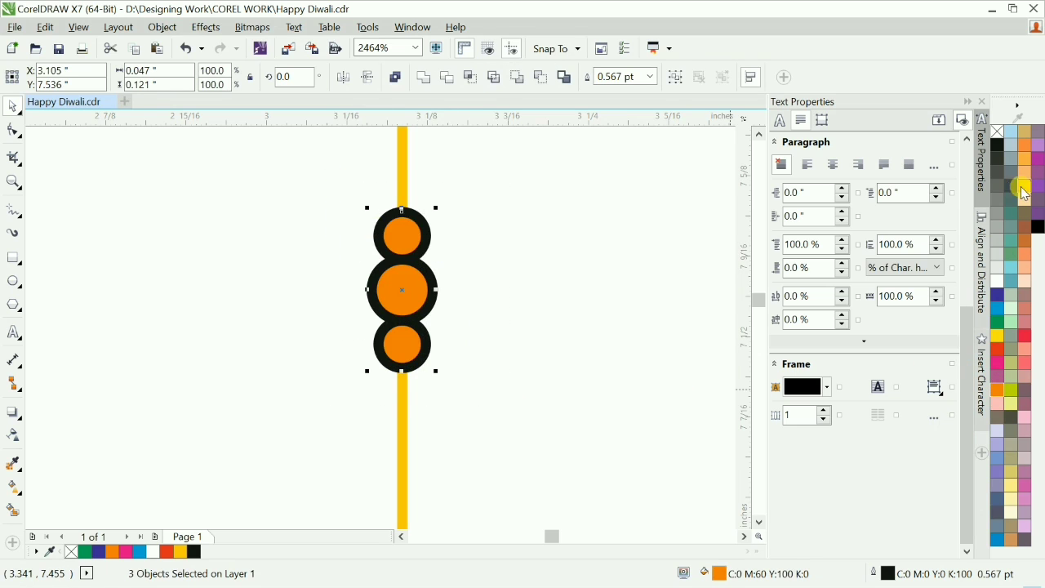
{"action": "right_click", "coordinate": [1026, 193]}
{"action": "scroll", "coordinate": [318, 319], "scroll_direction": "down", "scroll_amount": 5}
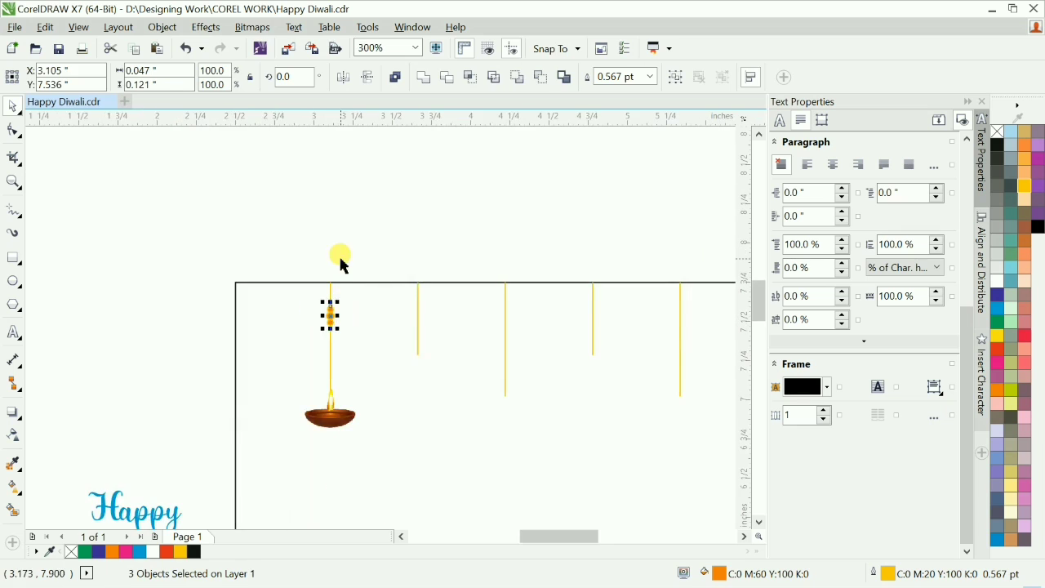
{"action": "left_click", "coordinate": [343, 265]}
Step: Group the three orange beads on the first hanging line
{"action": "scroll", "coordinate": [314, 302], "scroll_direction": "up", "scroll_amount": 4}
{"action": "left_click_drag", "start_coordinate": [365, 348], "coordinate": [469, 446]}
{"action": "key", "text": "ctrl+g"}
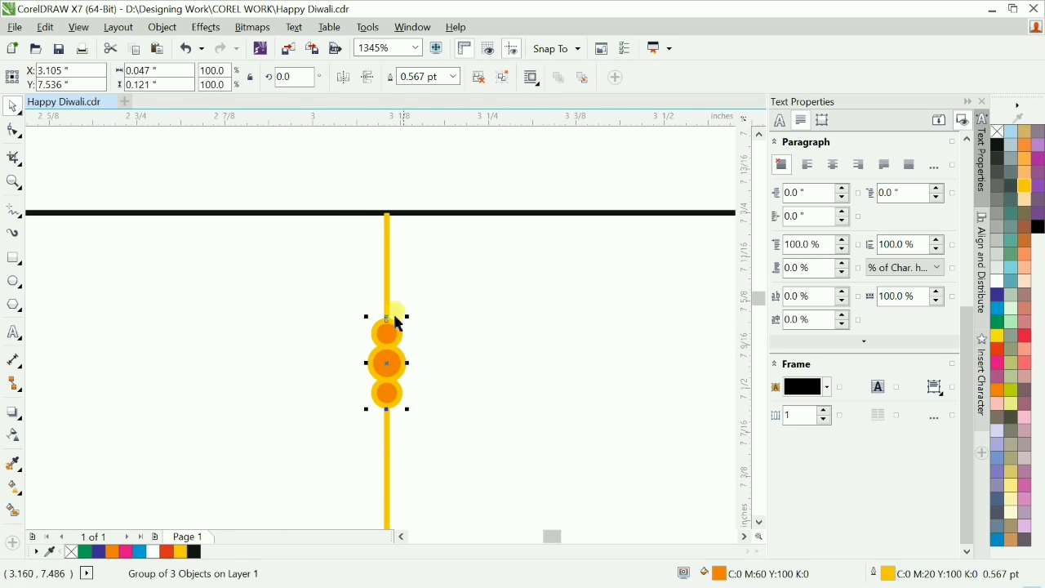
{"action": "scroll", "coordinate": [357, 301], "scroll_direction": "down", "scroll_amount": 3}
Step: Try a red fill on the middle circle of the bead group
{"action": "scroll", "coordinate": [462, 386], "scroll_direction": "up", "scroll_amount": 4}
{"action": "left_click", "coordinate": [461, 385], "text": "ctrl"}
{"action": "left_click", "coordinate": [998, 335]}
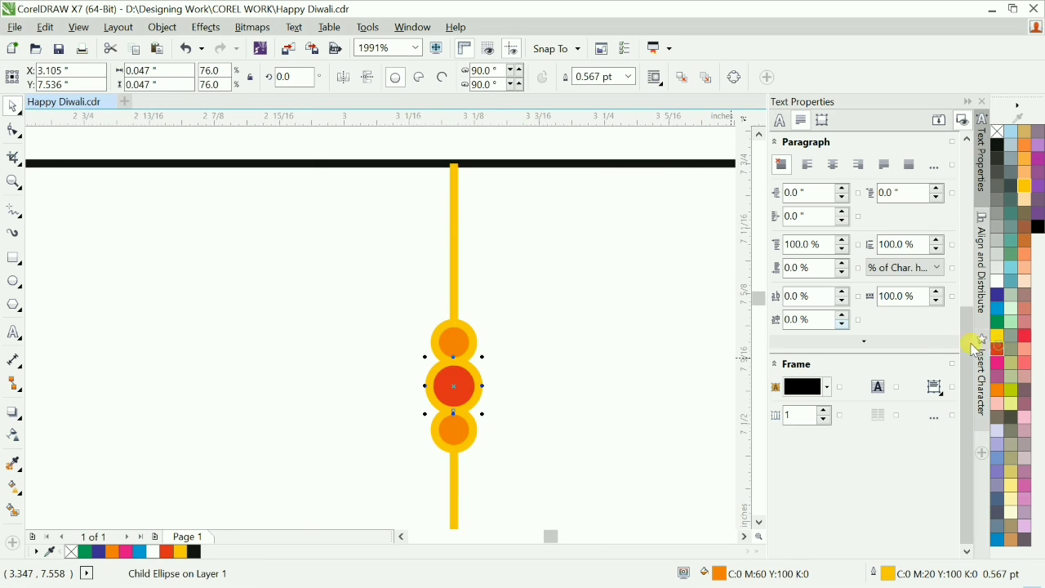
{"action": "left_click", "coordinate": [566, 152]}
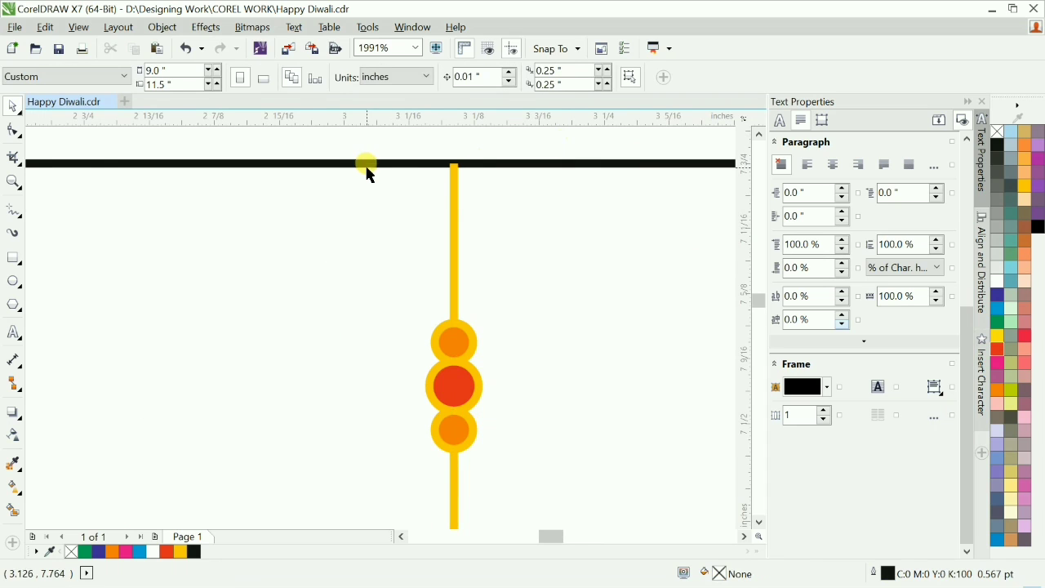
{"action": "scroll", "coordinate": [358, 173], "scroll_direction": "down", "scroll_amount": 4}
{"action": "left_click", "coordinate": [381, 216]}
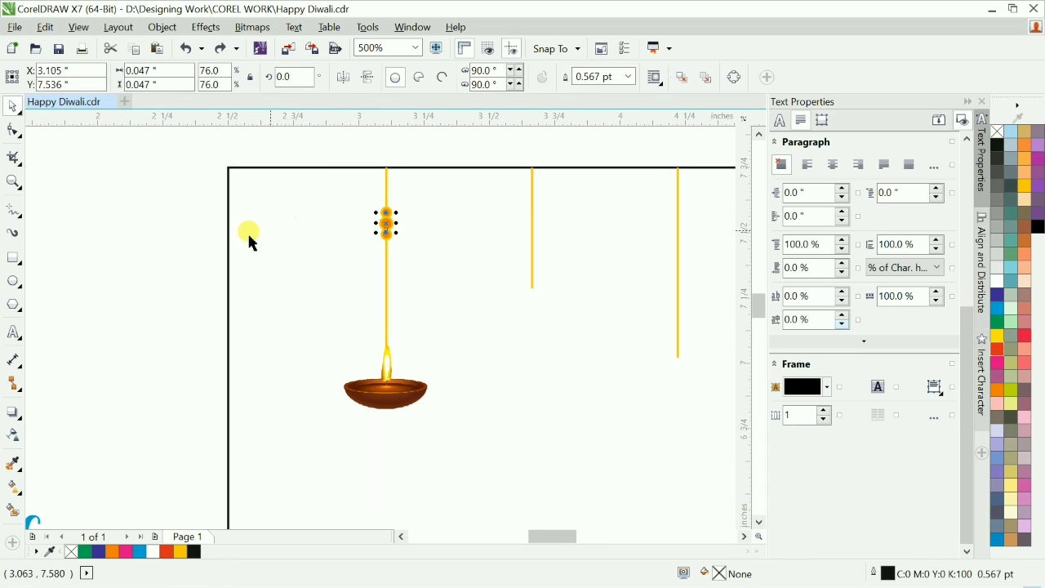
Step: Duplicate the bead group straight down the first hanging line, just above the diya's flame
{"action": "scroll", "coordinate": [245, 235], "scroll_direction": "down", "scroll_amount": 2}
{"action": "scroll", "coordinate": [245, 237], "scroll_direction": "up", "scroll_amount": 4}
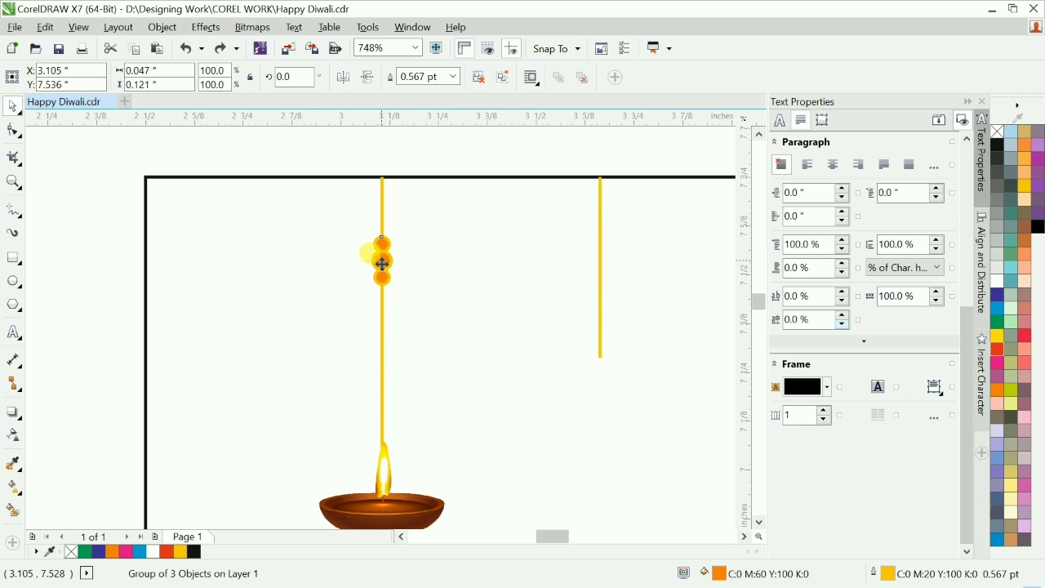
{"action": "left_click_drag", "start_coordinate": [389, 352], "coordinate": [388, 372]}
{"action": "right_click", "coordinate": [388, 372]}
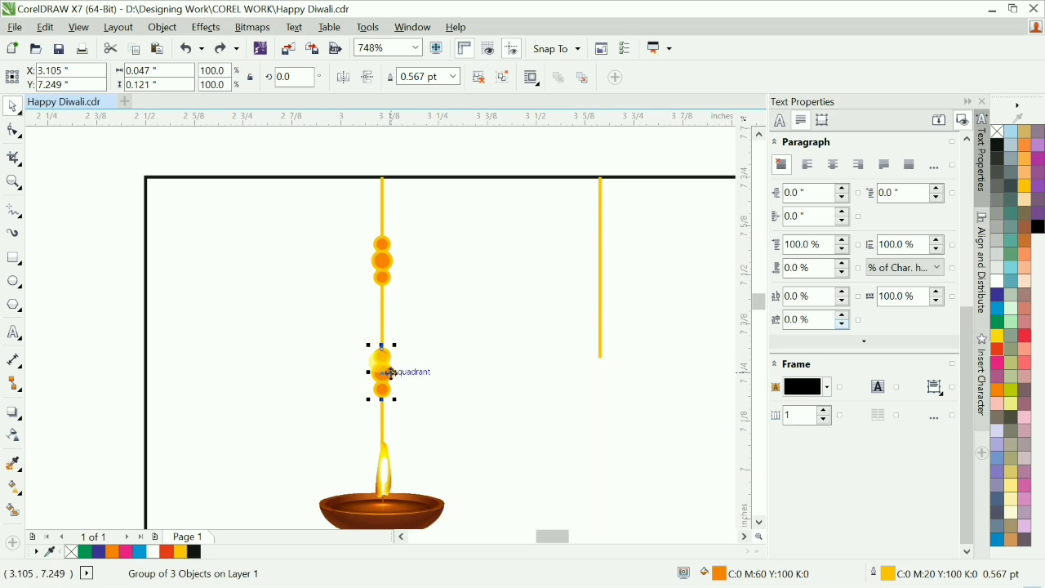
{"action": "scroll", "coordinate": [387, 317], "scroll_direction": "down", "scroll_amount": 1}
Step: Group both bead clusters, centre them vertically on the first hanging line, and ungroup them
{"action": "key", "text": "F2"}
{"action": "left_click_drag", "start_coordinate": [329, 208], "coordinate": [656, 405]}
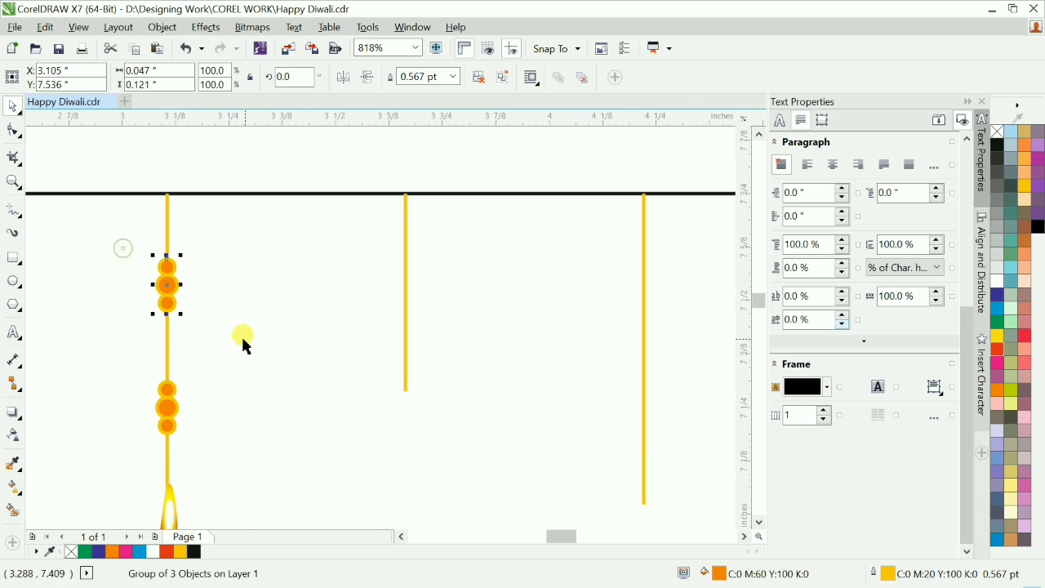
{"action": "left_click_drag", "start_coordinate": [129, 227], "coordinate": [260, 449]}
{"action": "key", "text": "ctrl+g"}
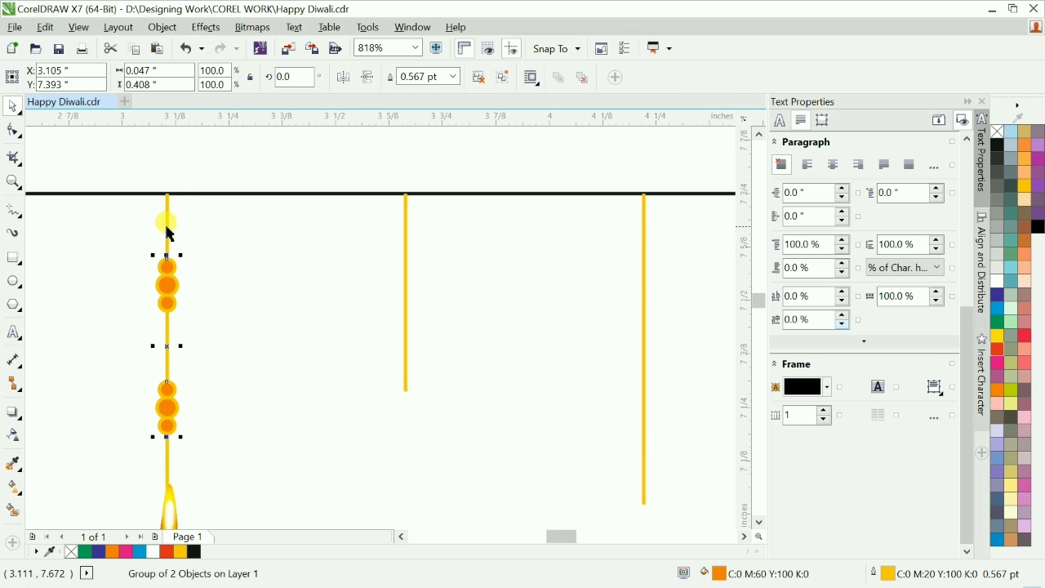
{"action": "left_click", "coordinate": [167, 227], "text": "shift"}
{"action": "key", "text": "e"}
{"action": "left_click", "coordinate": [167, 230], "text": "shift"}
{"action": "key", "text": "ctrl+u"}
Step: Copy the upper bead cluster onto the second, shorter hanging line and centre it vertically there
{"action": "left_click_drag", "start_coordinate": [135, 238], "coordinate": [241, 349]}
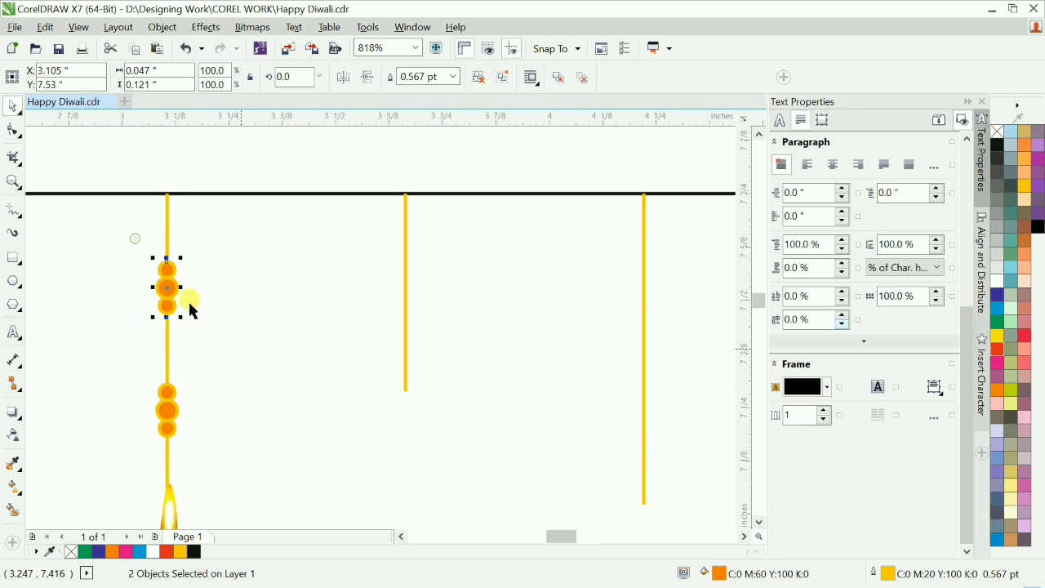
{"action": "left_click_drag", "start_coordinate": [191, 311], "coordinate": [405, 332]}
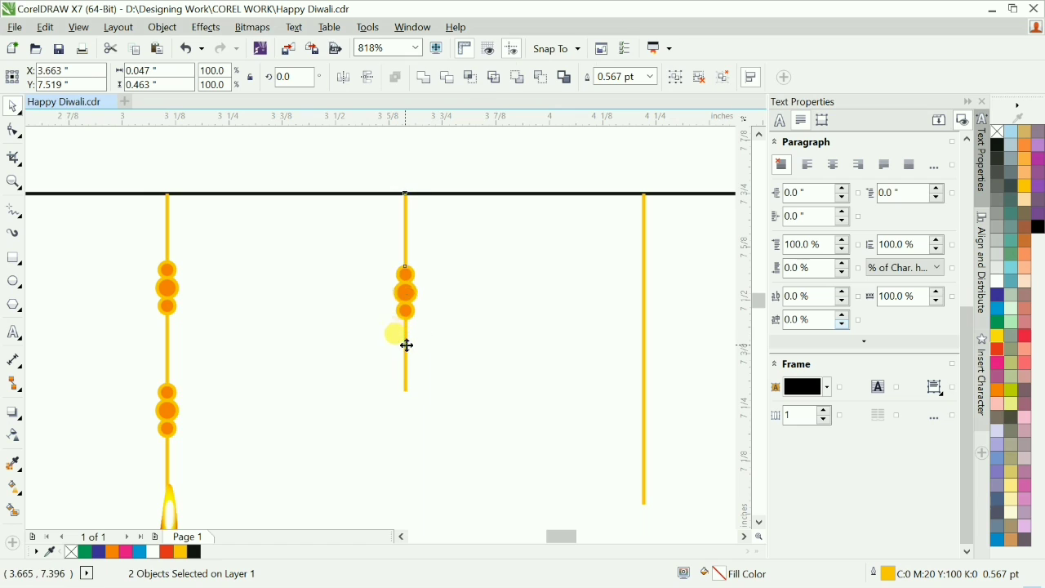
{"action": "left_click", "coordinate": [406, 346], "text": "shift"}
Step: Copy both bead clusters from the first hanging line onto the third, centre them vertically there, and group the two clusters
{"action": "scroll", "coordinate": [163, 325], "scroll_direction": "right", "scroll_amount": 1}
{"action": "left_click_drag", "start_coordinate": [76, 239], "coordinate": [228, 497]}
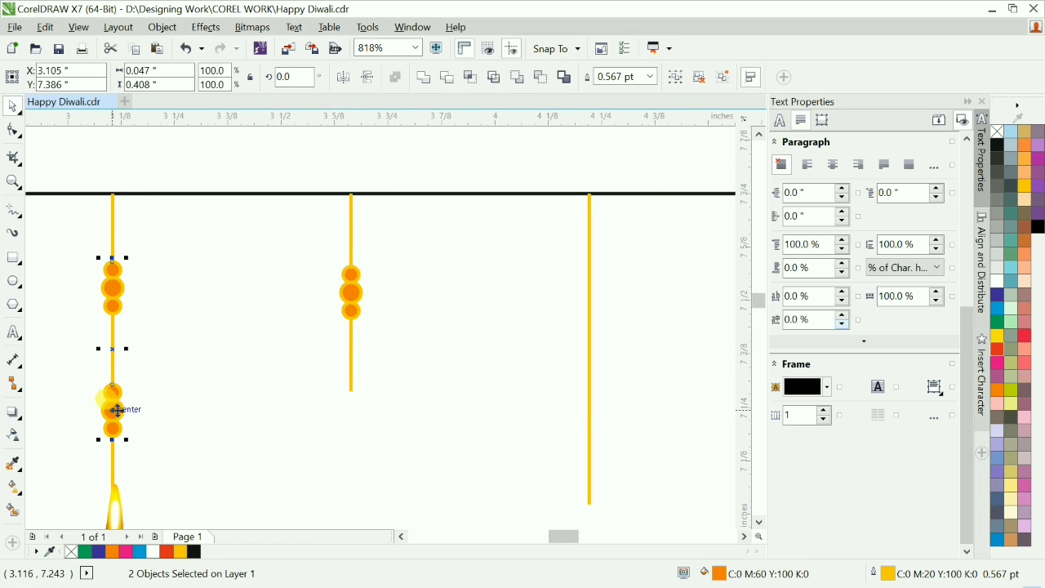
{"action": "left_click_drag", "start_coordinate": [211, 406], "coordinate": [589, 409]}
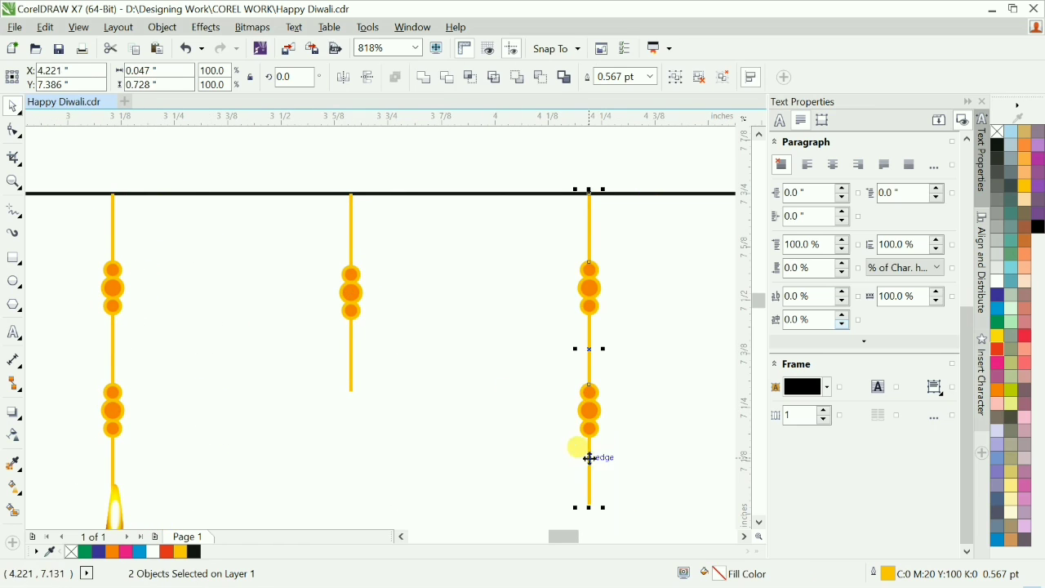
{"action": "key", "text": "ctrl+g"}
{"action": "scroll", "coordinate": [426, 245], "scroll_direction": "down", "scroll_amount": 1}
{"action": "scroll", "coordinate": [432, 218], "scroll_direction": "down", "scroll_amount": 1}
{"action": "left_click", "coordinate": [333, 179]}
{"action": "key", "text": "F2"}
{"action": "left_click_drag", "start_coordinate": [331, 178], "coordinate": [693, 380]}
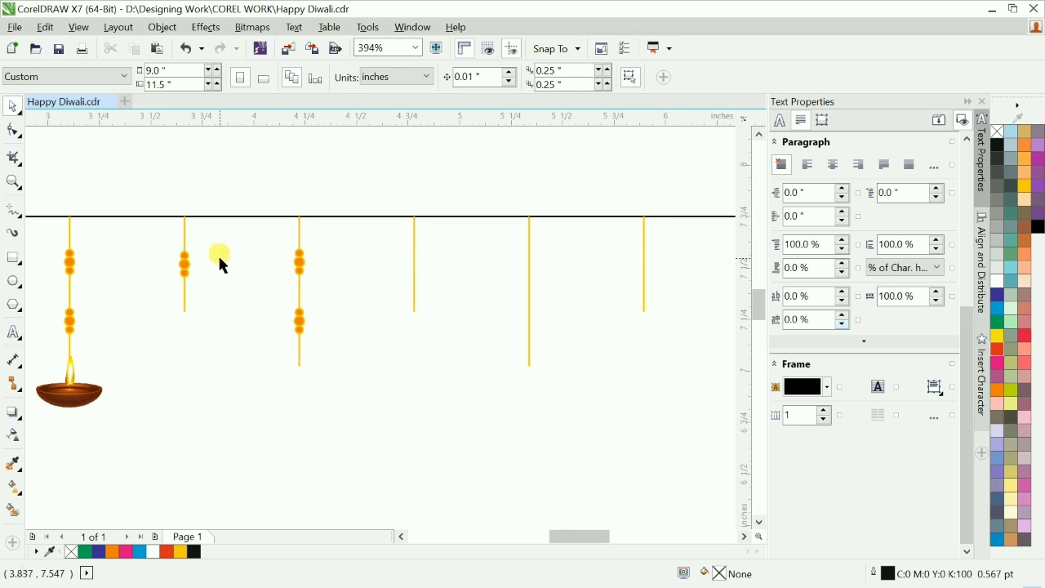
{"action": "left_click_drag", "start_coordinate": [161, 242], "coordinate": [388, 289]}
{"action": "left_click_drag", "start_coordinate": [404, 214], "coordinate": [449, 353]}
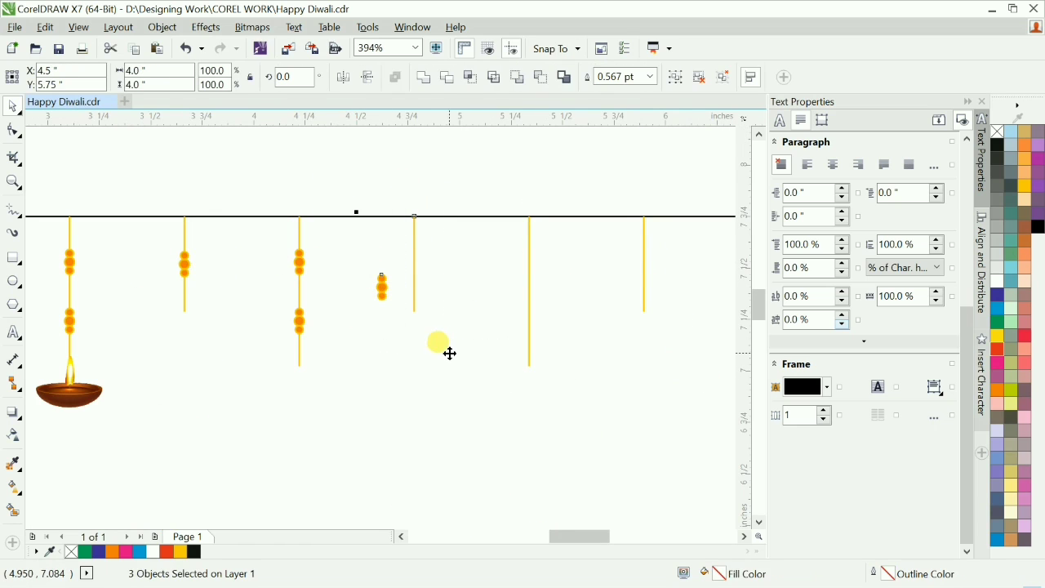
{"action": "key", "text": "ctrl+z"}
Step: Copy the second line's single bead cluster onto the fourth and sixth hanging lines, aligning it horizontally with each line's centre
{"action": "left_click_drag", "start_coordinate": [190, 260], "coordinate": [365, 266]}
{"action": "left_click_drag", "start_coordinate": [400, 198], "coordinate": [454, 380]}
{"action": "key", "text": "c"}
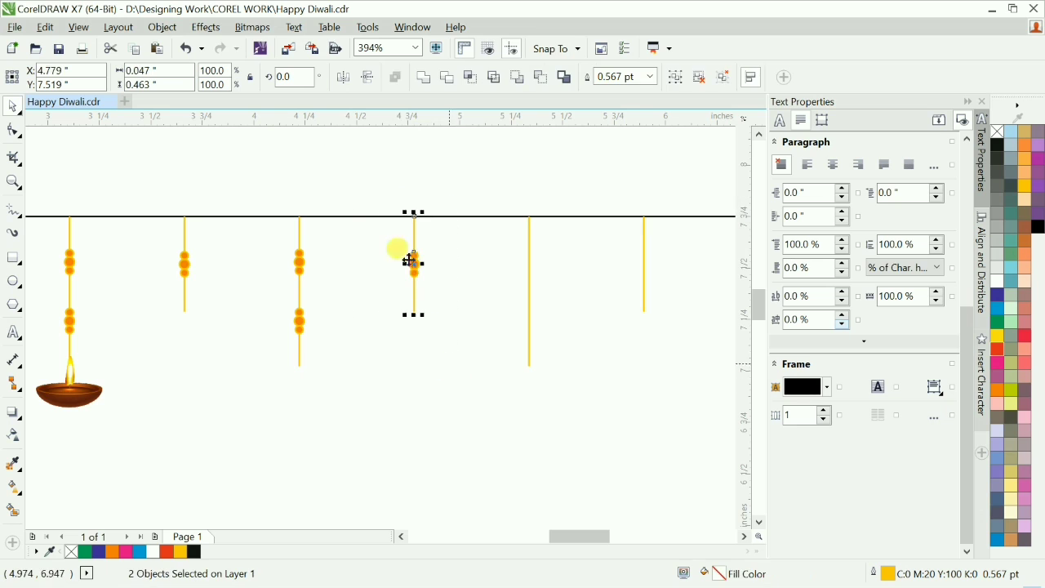
{"action": "left_click_drag", "start_coordinate": [390, 235], "coordinate": [465, 264]}
{"action": "left_click_drag", "start_coordinate": [588, 203], "coordinate": [687, 360]}
{"action": "key", "text": "c"}
{"action": "left_click", "coordinate": [562, 179]}
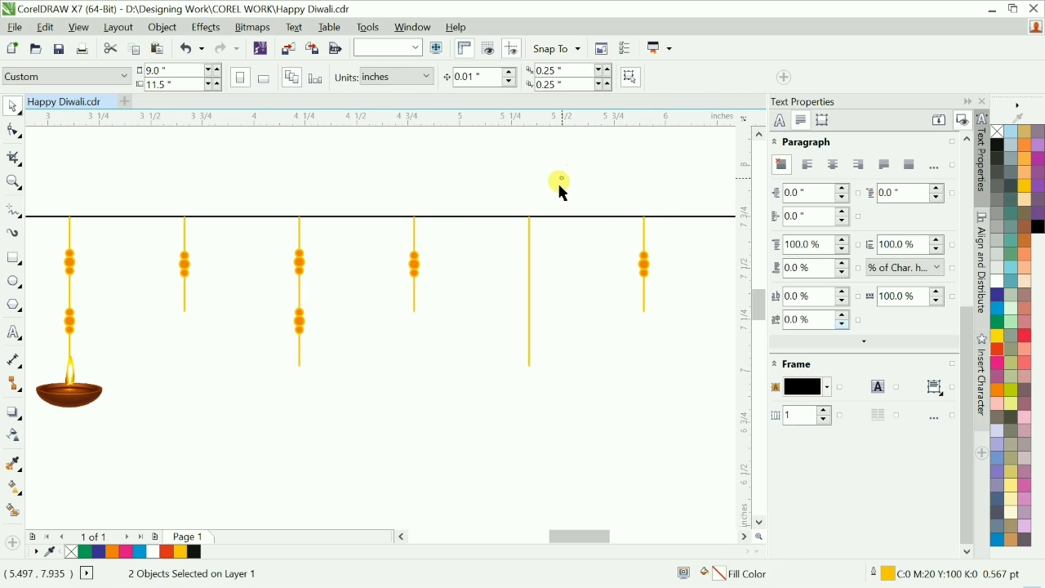
Step: Copy the third line's pair of bead clusters onto the fifth hanging line and centre it horizontally on that line
{"action": "left_click_drag", "start_coordinate": [282, 240], "coordinate": [374, 380]}
{"action": "left_click_drag", "start_coordinate": [299, 311], "coordinate": [443, 314]}
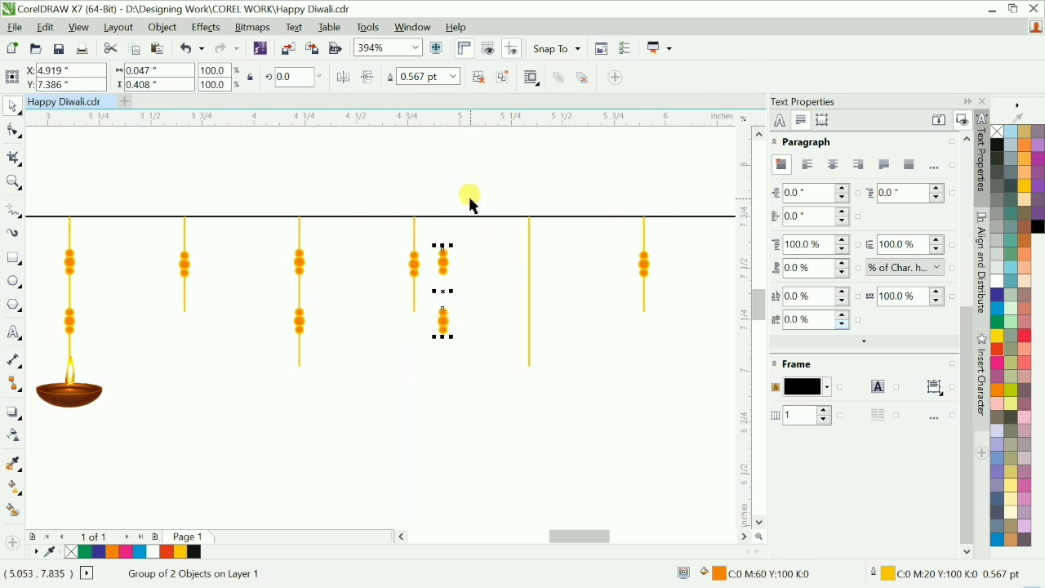
{"action": "left_click_drag", "start_coordinate": [469, 198], "coordinate": [594, 456]}
{"action": "key", "text": "c"}
{"action": "left_click", "coordinate": [600, 183]}
Step: Copy the first line's diya to the lower end of the third hanging line and centre it horizontally on that line
{"action": "scroll", "coordinate": [600, 182], "scroll_direction": "down", "scroll_amount": 1}
{"action": "key", "text": "F2"}
{"action": "left_click_drag", "start_coordinate": [249, 186], "coordinate": [640, 360]}
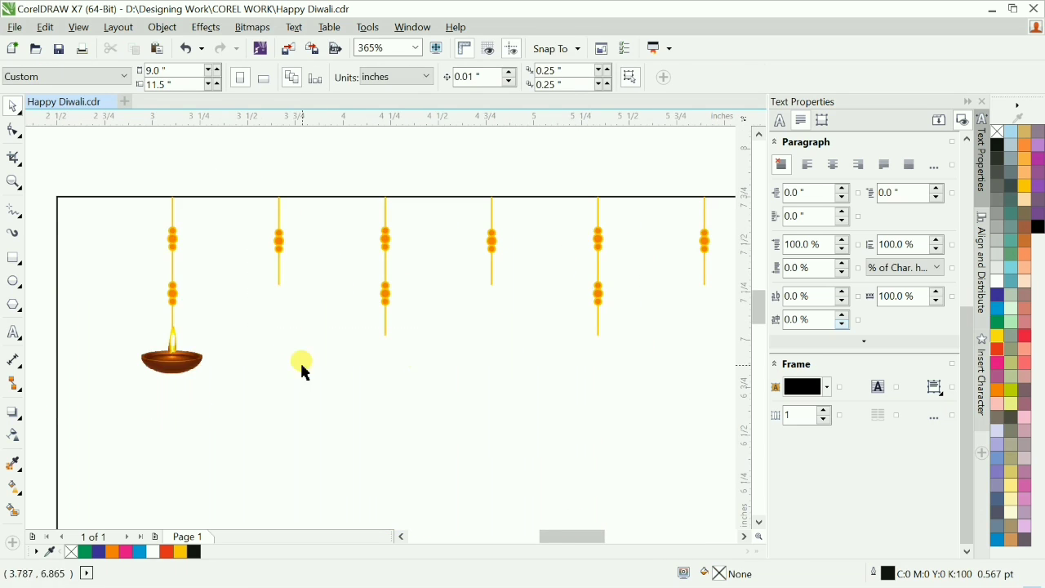
{"action": "scroll", "coordinate": [302, 371], "scroll_direction": "down", "scroll_amount": 2}
{"action": "scroll", "coordinate": [319, 326], "scroll_direction": "up", "scroll_amount": 5}
{"action": "scroll", "coordinate": [308, 338], "scroll_direction": "down", "scroll_amount": 5}
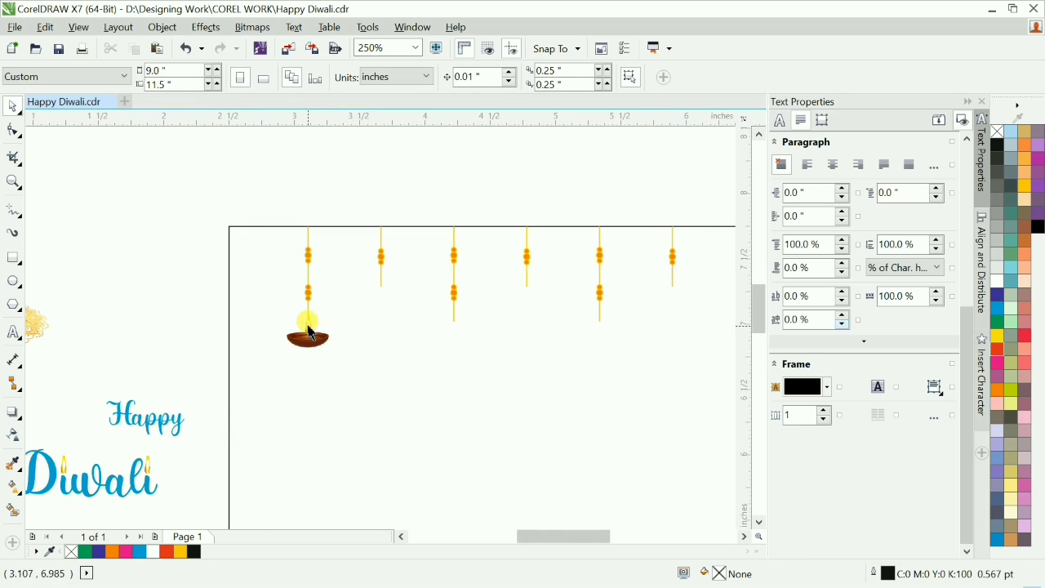
{"action": "left_click_drag", "start_coordinate": [312, 332], "coordinate": [543, 332]}
{"action": "left_click", "coordinate": [454, 310], "text": "shift"}
{"action": "key", "text": "c"}
{"action": "left_click", "coordinate": [453, 310], "text": "shift"}
Step: Copy the diya to the lower end of the fifth hanging line and centre it horizontally on that line
{"action": "right_click", "coordinate": [542, 332]}
{"action": "left_click", "coordinate": [601, 313], "text": "shift"}
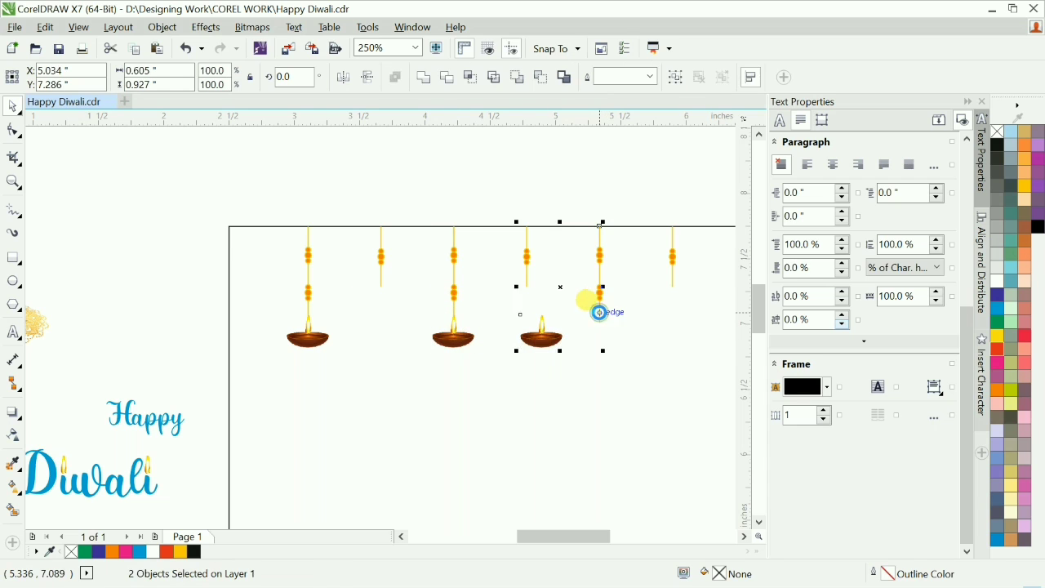
{"action": "key", "text": "c"}
{"action": "left_click", "coordinate": [600, 309], "text": "shift"}
Step: Copy the fifth line's diya up to the lower end of the short sixth hanging line and centre it horizontally there
{"action": "key", "text": "F2"}
{"action": "left_click_drag", "start_coordinate": [466, 207], "coordinate": [729, 355]}
{"action": "left_click_drag", "start_coordinate": [374, 470], "coordinate": [578, 374]}
{"action": "right_click", "coordinate": [578, 374]}
{"action": "key", "text": "F2"}
{"action": "left_click_drag", "start_coordinate": [499, 278], "coordinate": [626, 394]}
{"action": "left_click", "coordinate": [451, 259], "text": "shift"}
{"action": "key", "text": "c"}
Step: Scale the sixth line's diya down proportionally to about 0.252 by 0.194 inches
{"action": "scroll", "coordinate": [451, 259], "scroll_direction": "down", "scroll_amount": 4}
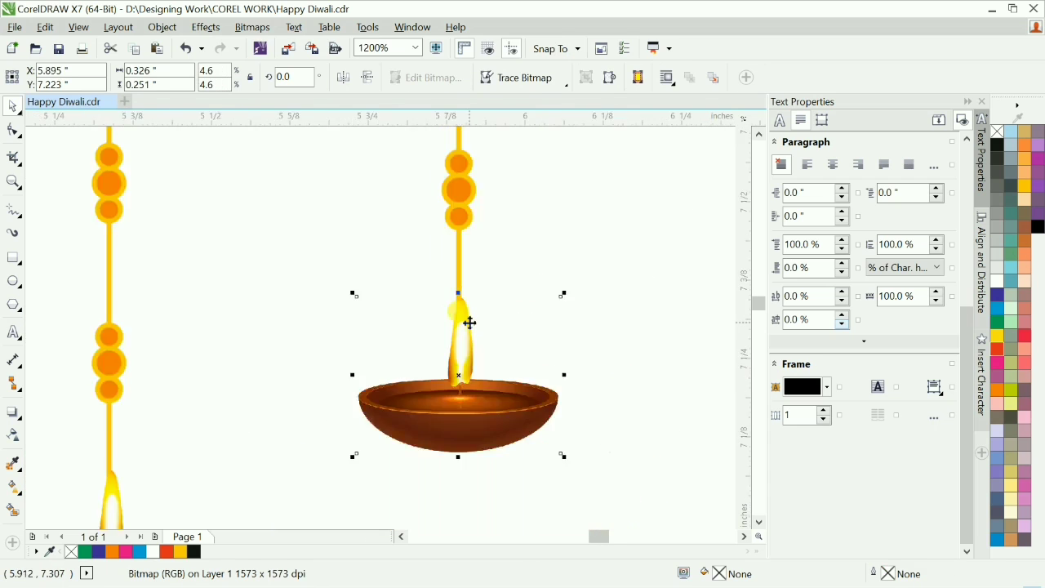
{"action": "scroll", "coordinate": [625, 394], "scroll_direction": "up", "scroll_amount": 2}
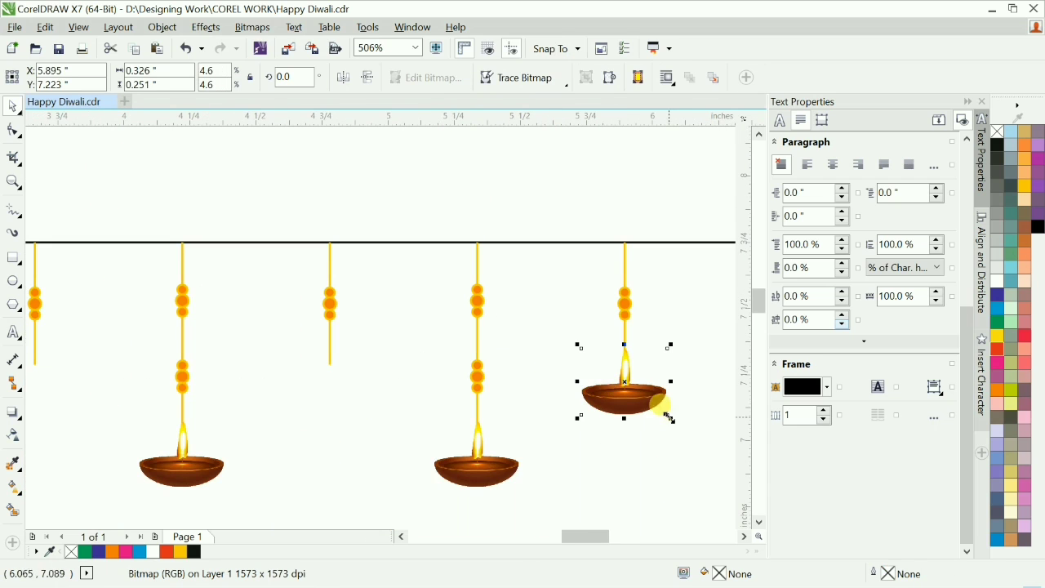
{"action": "left_click_drag", "start_coordinate": [670, 418], "coordinate": [664, 413]}
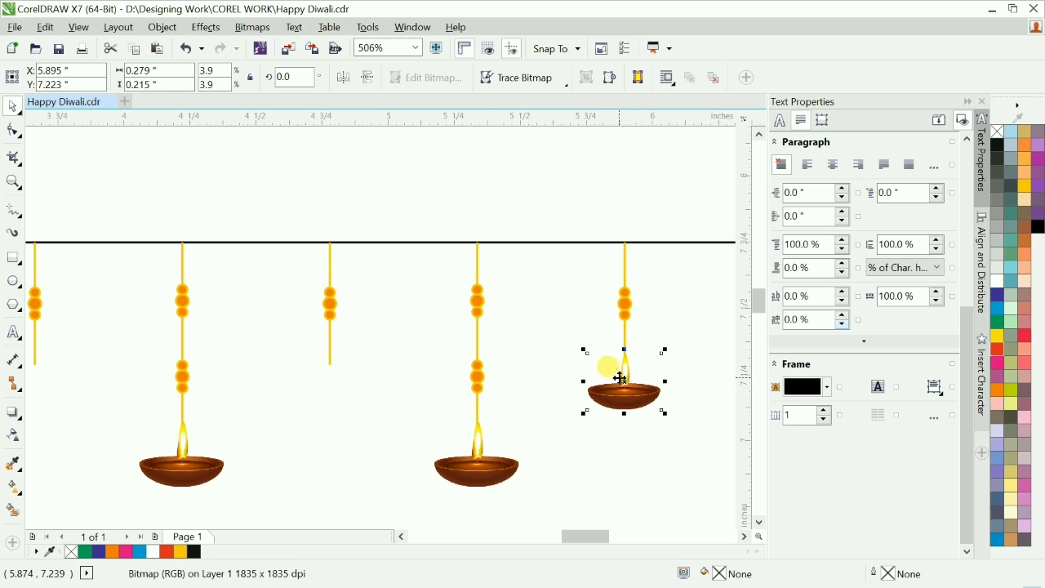
{"action": "scroll", "coordinate": [621, 379], "scroll_direction": "up", "scroll_amount": 2}
{"action": "left_click_drag", "start_coordinate": [510, 460], "coordinate": [500, 462]}
Step: Copy the small diya to the lower end of the fourth hanging line and centre it horizontally on that line
{"action": "scroll", "coordinate": [540, 421], "scroll_direction": "down", "scroll_amount": 3}
{"action": "key", "text": "F2"}
{"action": "left_click_drag", "start_coordinate": [251, 334], "coordinate": [521, 466]}
{"action": "scroll", "coordinate": [523, 466], "scroll_direction": "up", "scroll_amount": 2}
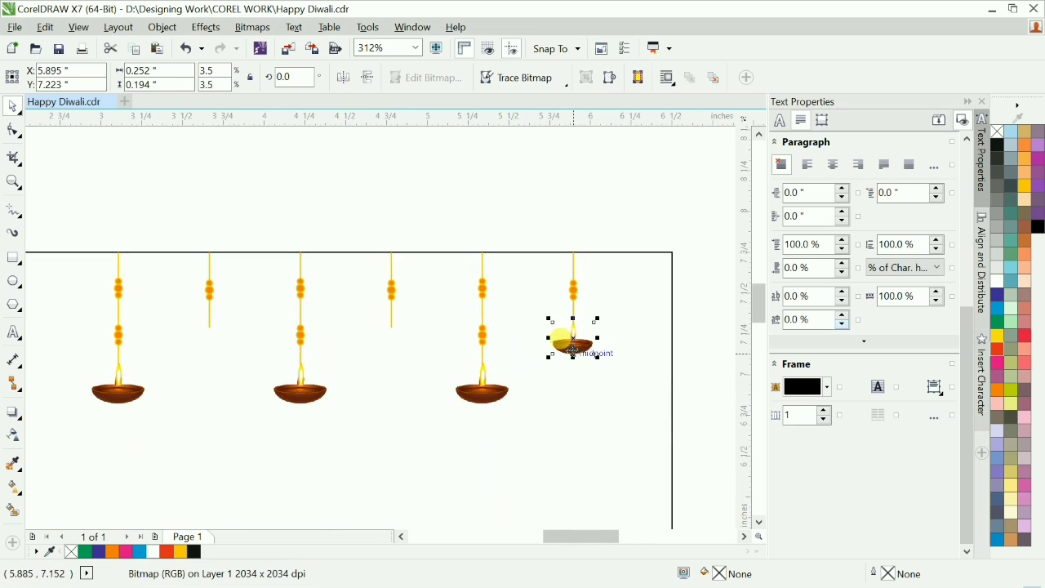
{"action": "left_click_drag", "start_coordinate": [573, 347], "coordinate": [423, 365]}
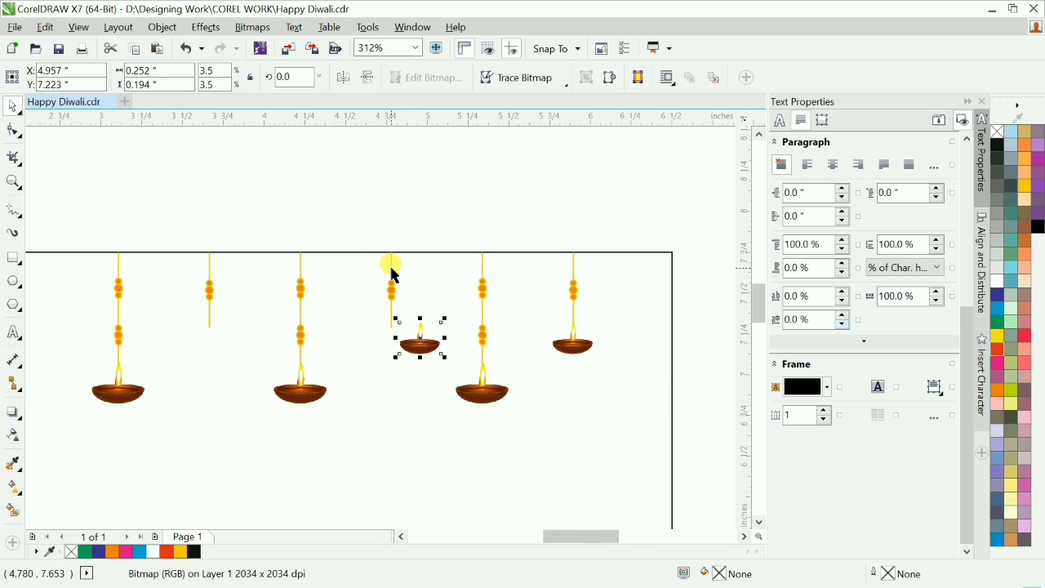
{"action": "left_click", "coordinate": [391, 268], "text": "shift"}
{"action": "key", "text": "c"}
{"action": "left_click", "coordinate": [391, 268], "text": "shift"}
Step: Copy the small diya to the lower end of the second hanging line and centre it horizontally on that line
{"action": "scroll", "coordinate": [438, 276], "scroll_direction": "down", "scroll_amount": 2}
{"action": "key", "text": "F2"}
{"action": "left_click_drag", "start_coordinate": [262, 236], "coordinate": [433, 340]}
{"action": "left_click_drag", "start_coordinate": [675, 425], "coordinate": [416, 442]}
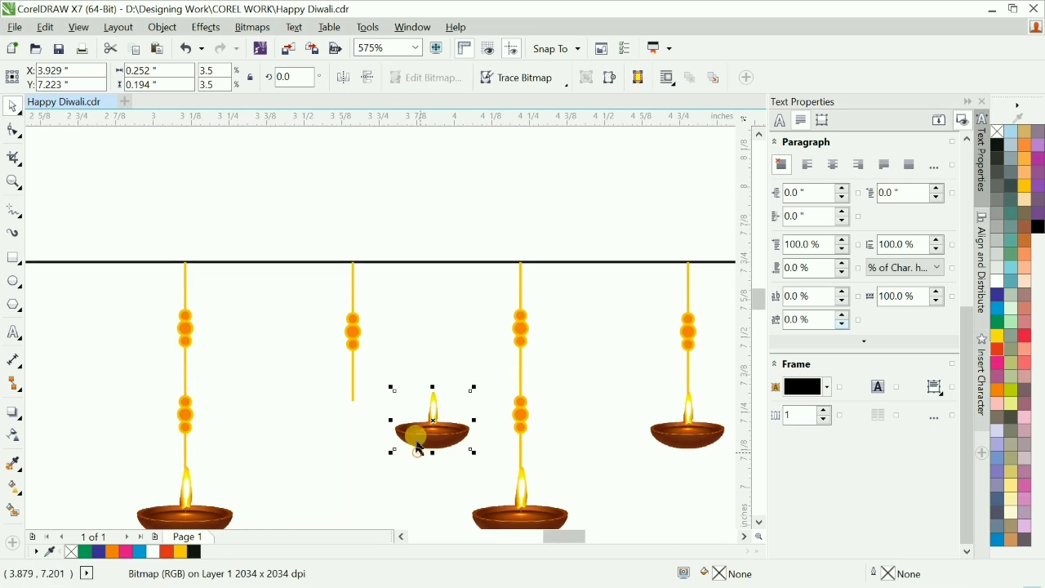
{"action": "left_click", "coordinate": [354, 278], "text": "shift"}
{"action": "key", "text": "c"}
{"action": "left_click", "coordinate": [396, 226]}
Step: Select the three large diyas together and nudge them slightly right so their flame tips line up with the strings
{"action": "scroll", "coordinate": [395, 229], "scroll_direction": "down", "scroll_amount": 1}
{"action": "key", "text": "F2"}
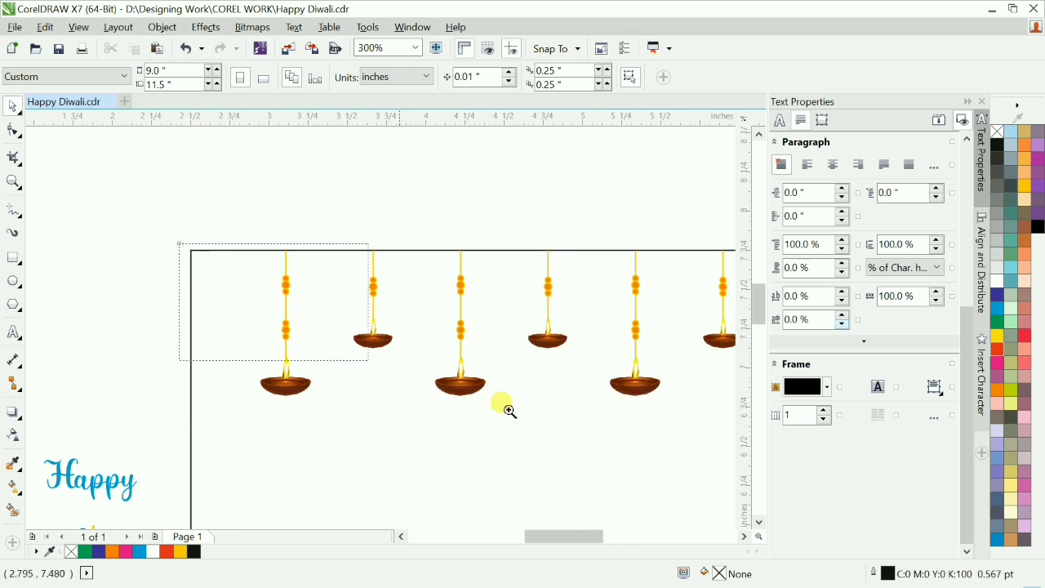
{"action": "scroll", "coordinate": [512, 310], "scroll_direction": "down", "scroll_amount": 1}
{"action": "scroll", "coordinate": [360, 313], "scroll_direction": "up", "scroll_amount": 2}
{"action": "left_click_drag", "start_coordinate": [91, 308], "coordinate": [181, 379]}
{"action": "left_click_drag", "start_coordinate": [365, 373], "coordinate": [369, 379]}
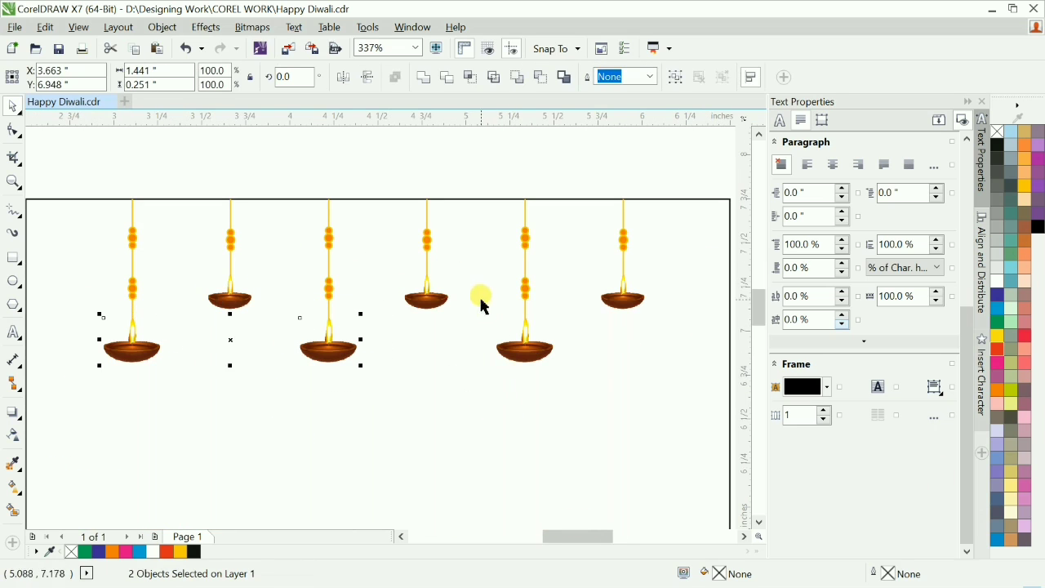
{"action": "left_click_drag", "start_coordinate": [482, 299], "coordinate": [561, 374]}
{"action": "key", "text": "F2"}
{"action": "left_click_drag", "start_coordinate": [469, 296], "coordinate": [549, 365]}
{"action": "left_click_drag", "start_coordinate": [499, 336], "coordinate": [494, 336]}
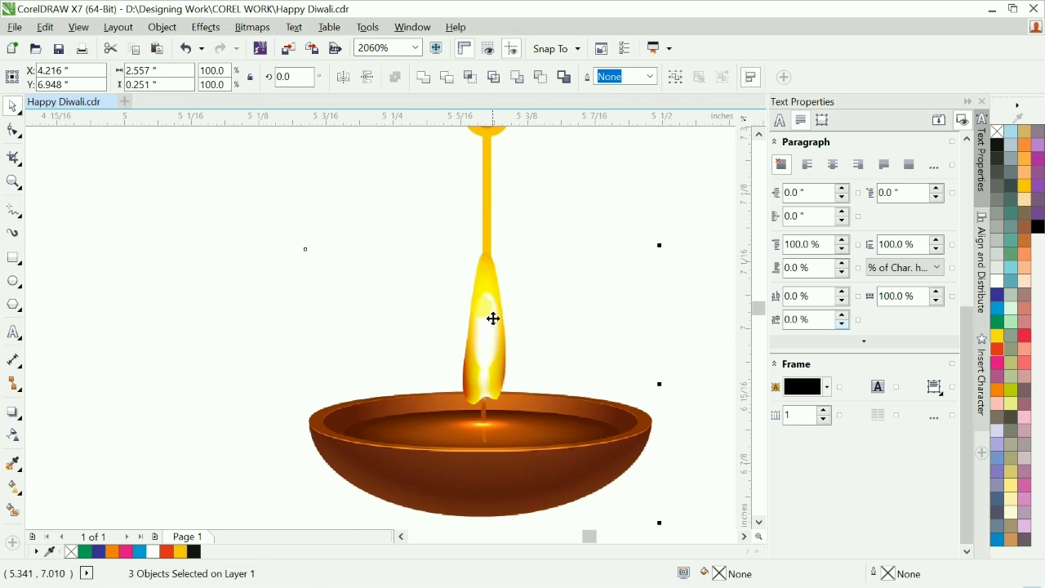
{"action": "left_click_drag", "start_coordinate": [479, 282], "coordinate": [522, 303]}
{"action": "left_click_drag", "start_coordinate": [512, 317], "coordinate": [518, 317]}
{"action": "scroll", "coordinate": [493, 289], "scroll_direction": "down", "scroll_amount": 5}
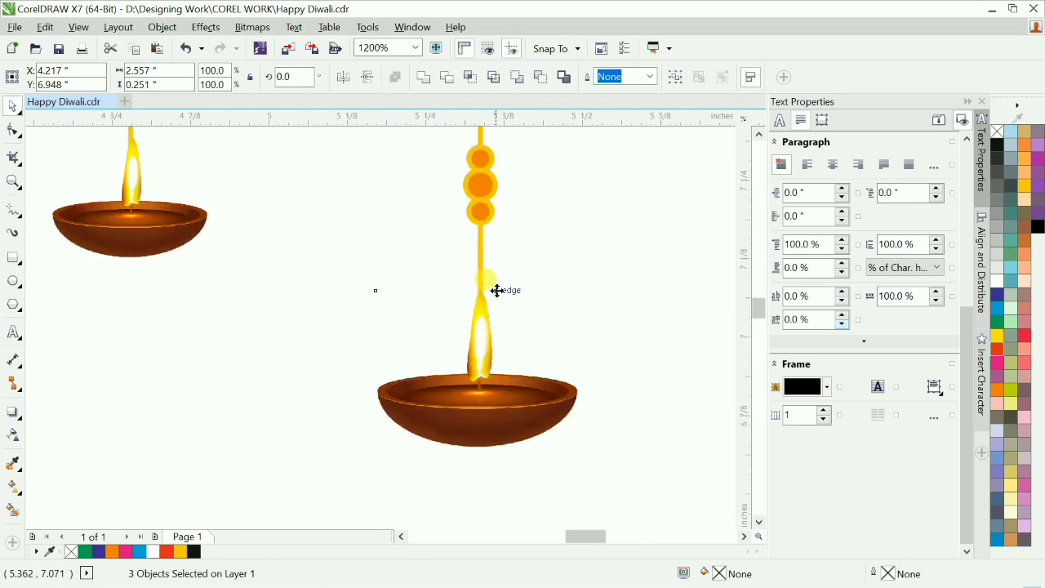
Step: Select the three small diyas together and nudge them slightly left so their flame tips line up with the strings
{"action": "key", "text": "F2"}
{"action": "left_click_drag", "start_coordinate": [608, 196], "coordinate": [677, 276]}
{"action": "scroll", "coordinate": [678, 278], "scroll_direction": "down", "scroll_amount": 8}
{"action": "scroll", "coordinate": [187, 331], "scroll_direction": "up", "scroll_amount": 2}
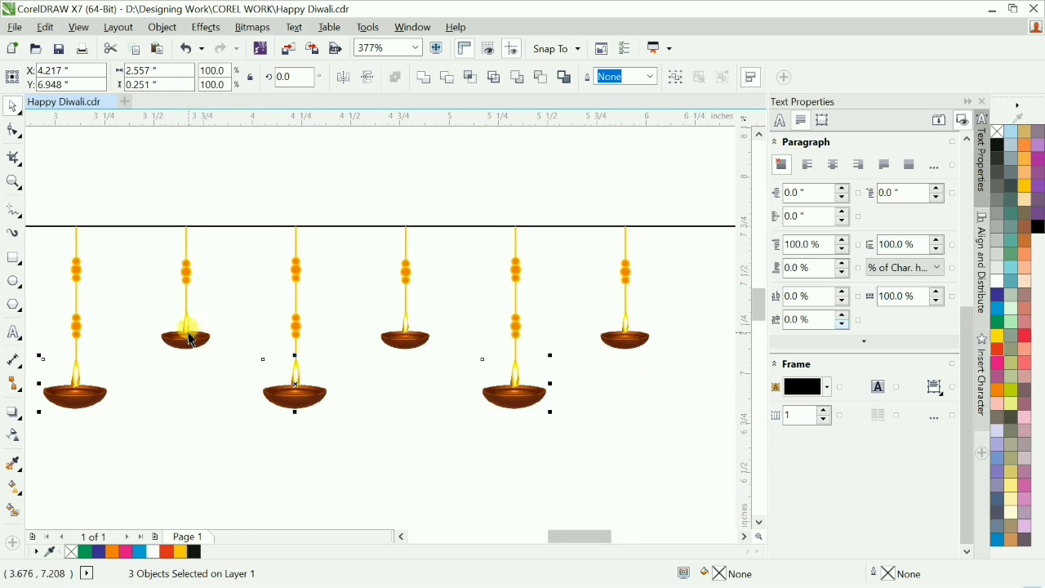
{"action": "left_click", "coordinate": [187, 331]}
{"action": "left_click", "coordinate": [409, 349], "text": "shift"}
{"action": "scroll", "coordinate": [629, 350], "scroll_direction": "up", "scroll_amount": 8}
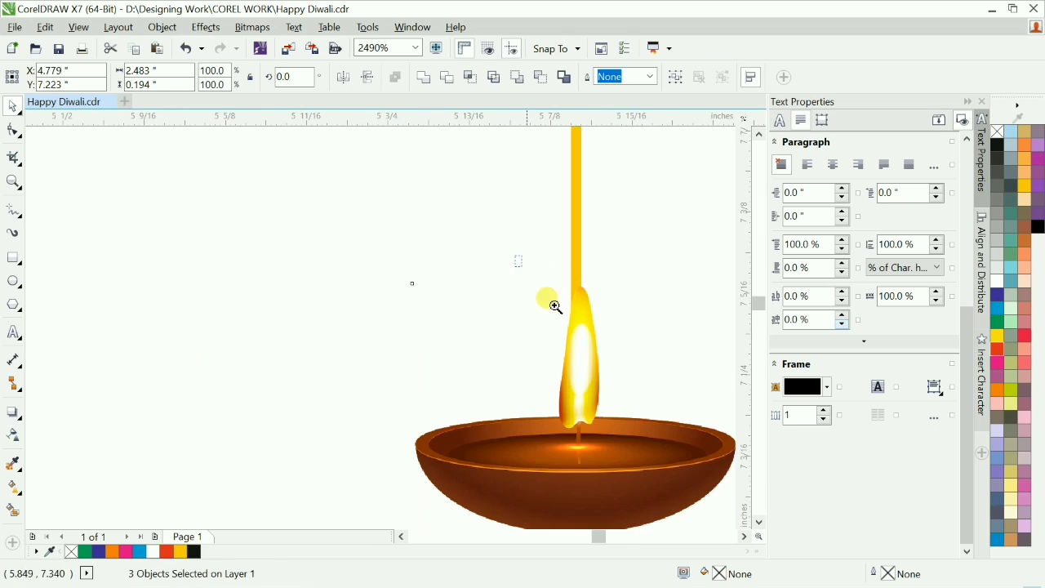
{"action": "scroll", "coordinate": [432, 327], "scroll_direction": "down", "scroll_amount": 7}
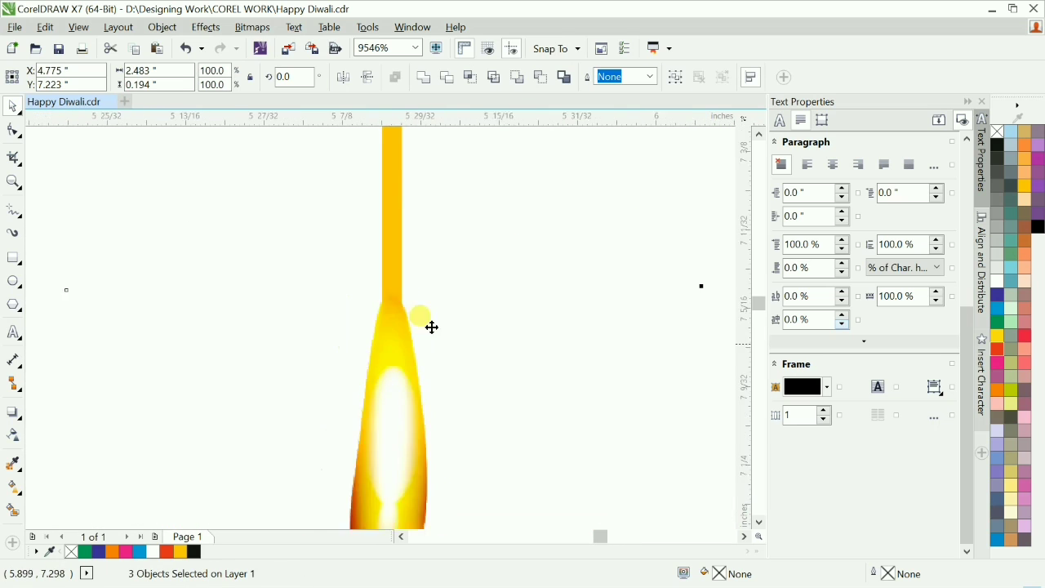
{"action": "left_click", "coordinate": [535, 312]}
Step: Group all six hanging strings with their beads and diyas, and centre the group horizontally in the square frame
{"action": "key", "text": "F2"}
{"action": "left_click_drag", "start_coordinate": [299, 273], "coordinate": [438, 365]}
{"action": "scroll", "coordinate": [384, 329], "scroll_direction": "down", "scroll_amount": 2}
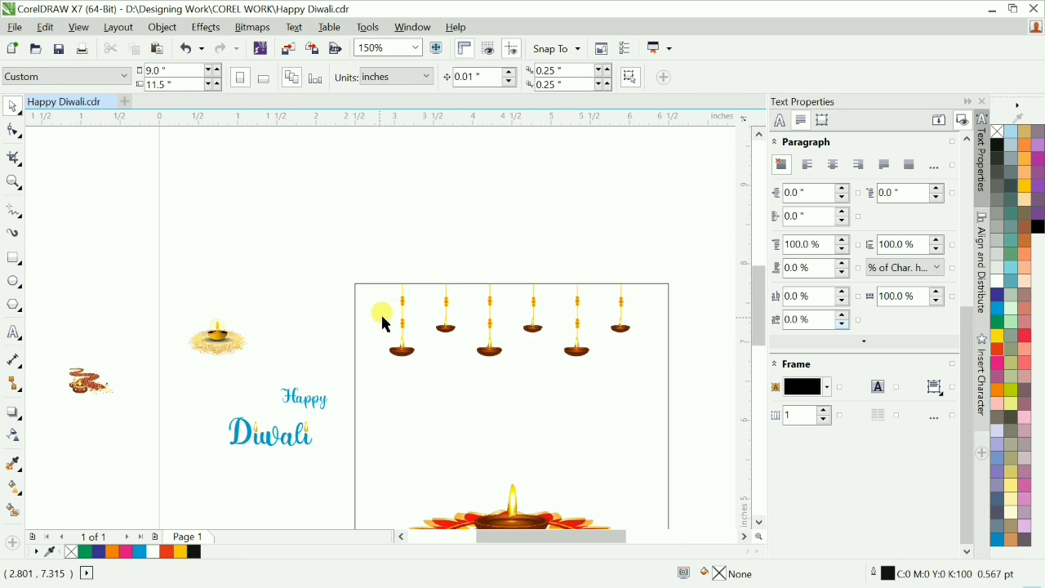
{"action": "key", "text": "F2"}
{"action": "left_click_drag", "start_coordinate": [289, 243], "coordinate": [535, 401]}
{"action": "scroll", "coordinate": [486, 366], "scroll_direction": "down", "scroll_amount": 2}
{"action": "key", "text": "F2"}
{"action": "scroll", "coordinate": [682, 462], "scroll_direction": "up", "scroll_amount": 2}
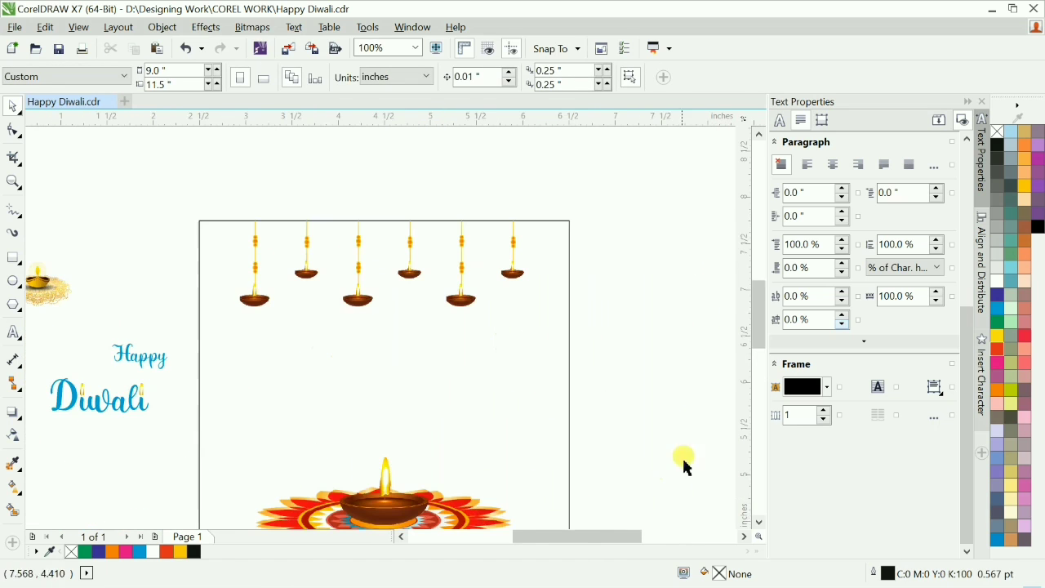
{"action": "left_click", "coordinate": [515, 350]}
{"action": "left_click", "coordinate": [654, 326]}
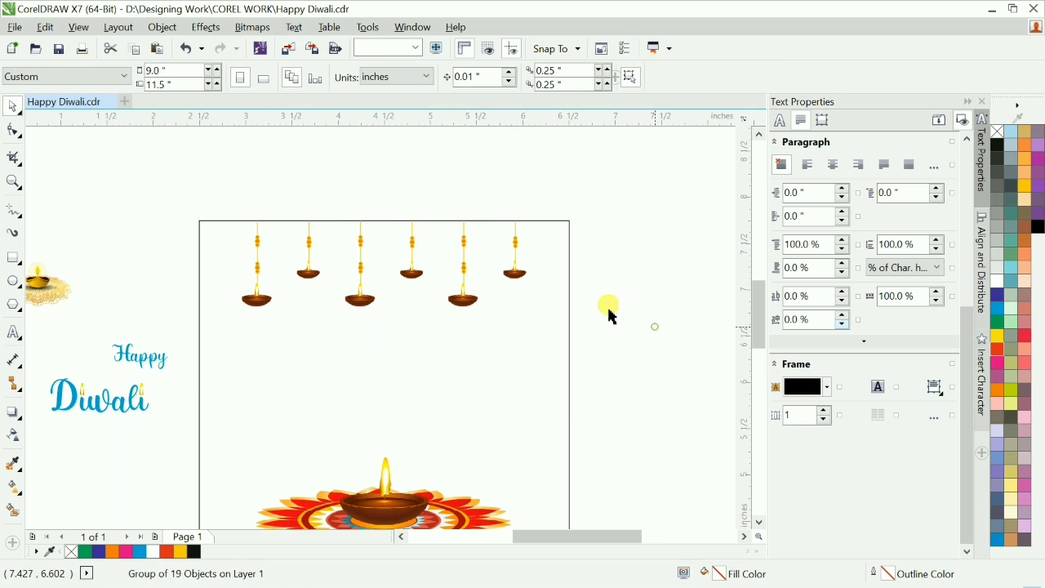
Step: Examine the square layout and the spare lettering and artwork placed around it
{"action": "scroll", "coordinate": [552, 304], "scroll_direction": "down", "scroll_amount": 2}
{"action": "scroll", "coordinate": [582, 455], "scroll_direction": "up", "scroll_amount": 1}
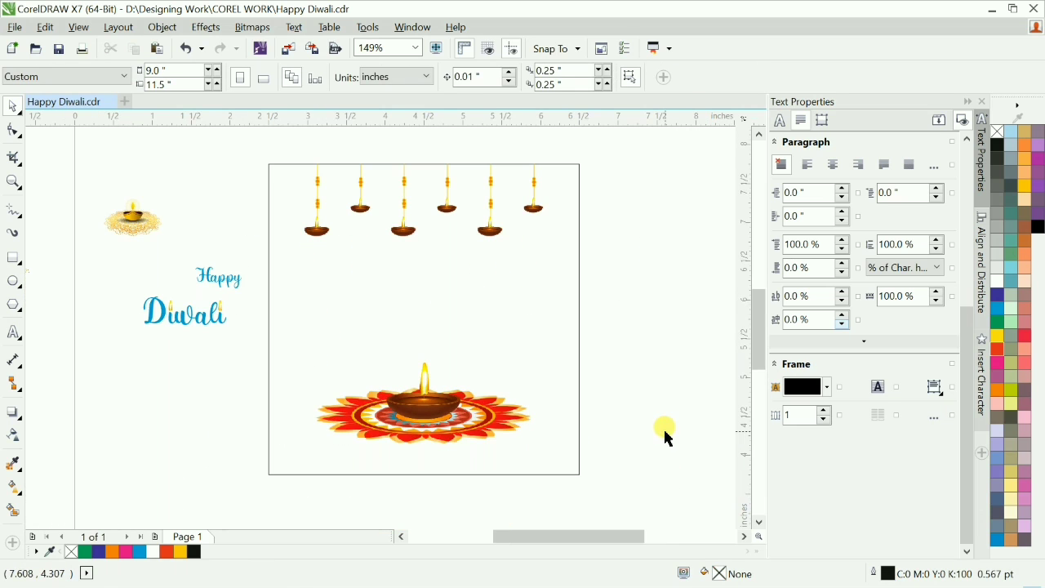
{"action": "scroll", "coordinate": [245, 373], "scroll_direction": "down", "scroll_amount": 2}
{"action": "scroll", "coordinate": [129, 310], "scroll_direction": "down", "scroll_amount": 2}
{"action": "scroll", "coordinate": [275, 416], "scroll_direction": "up", "scroll_amount": 1}
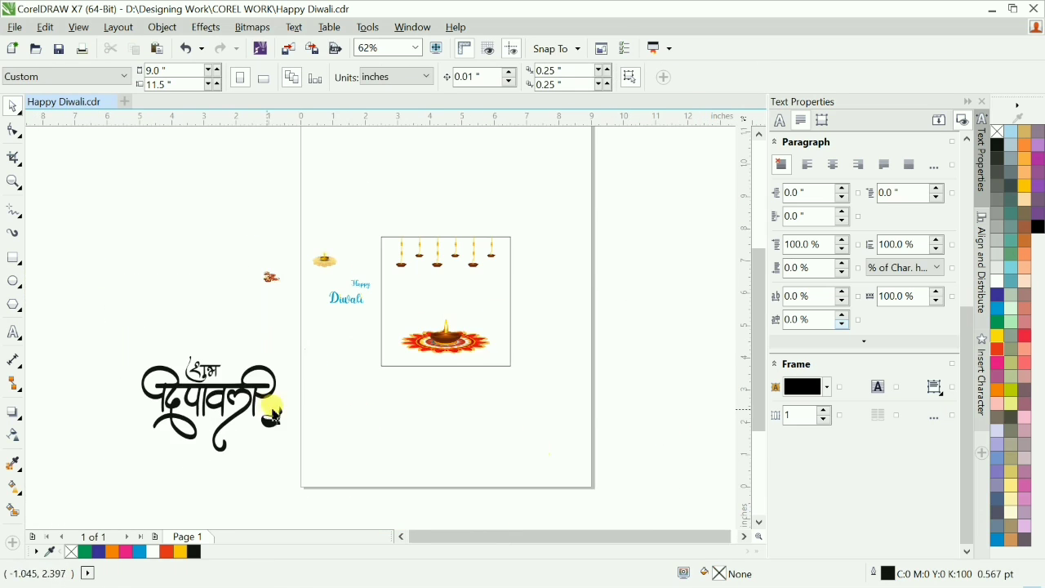
{"action": "scroll", "coordinate": [502, 270], "scroll_direction": "up", "scroll_amount": 2}
{"action": "left_click", "coordinate": [496, 362]}
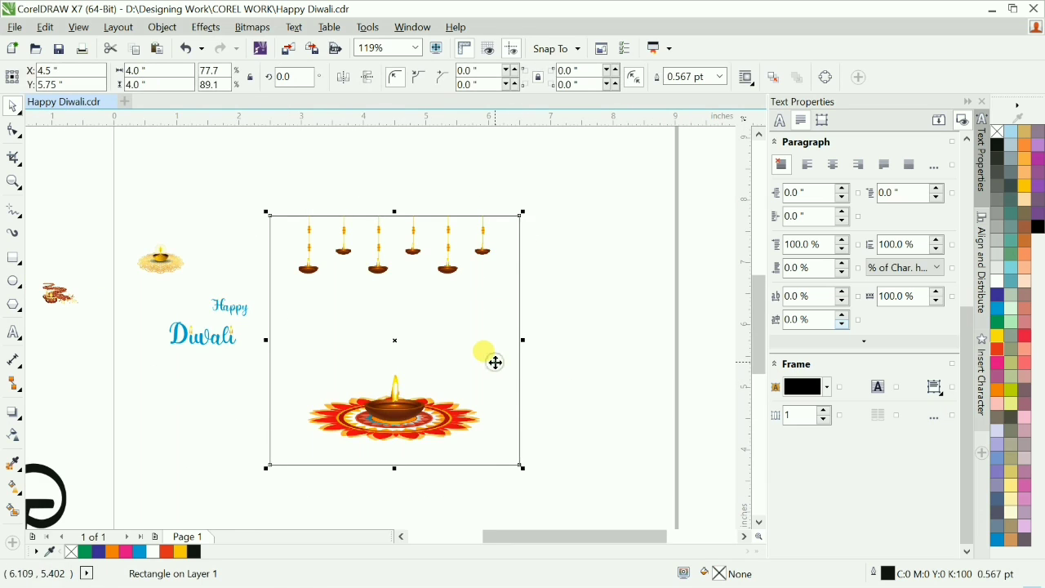
{"action": "left_click", "coordinate": [597, 310]}
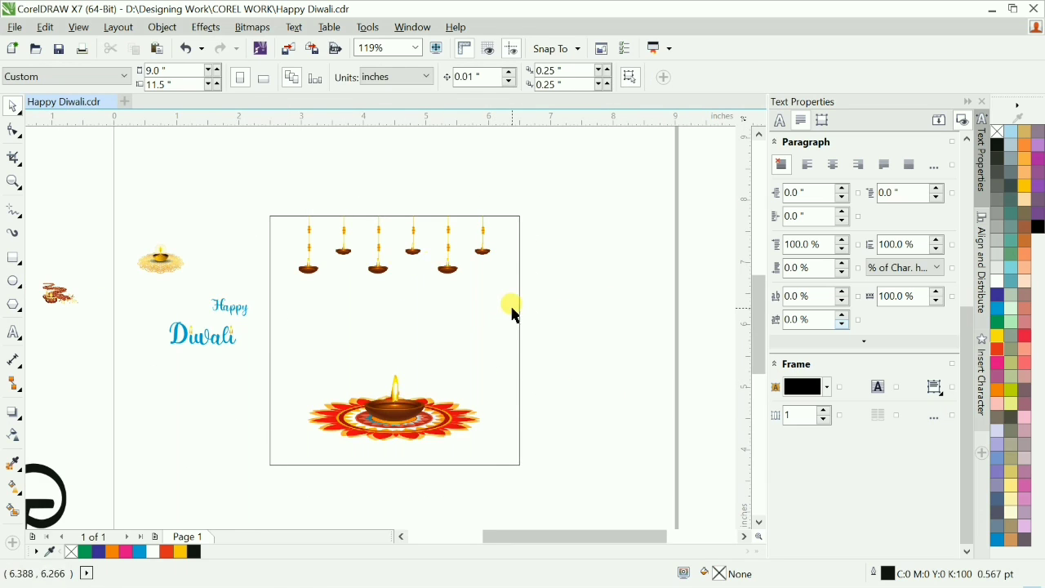
Step: Bring the Hindi Diwali calligraphy word into the square and centre it horizontally and vertically in the frame
{"action": "scroll", "coordinate": [515, 314], "scroll_direction": "down", "scroll_amount": 2}
{"action": "left_click_drag", "start_coordinate": [280, 411], "coordinate": [515, 320]}
{"action": "key", "text": "c"}
{"action": "key", "text": "e"}
{"action": "left_click", "coordinate": [475, 339]}
Step: Scale the Hindi lettering down proportionally about its centre to about 2.546 by 1.638 inches
{"action": "key", "text": "F2"}
{"action": "left_click_drag", "start_coordinate": [343, 226], "coordinate": [567, 388]}
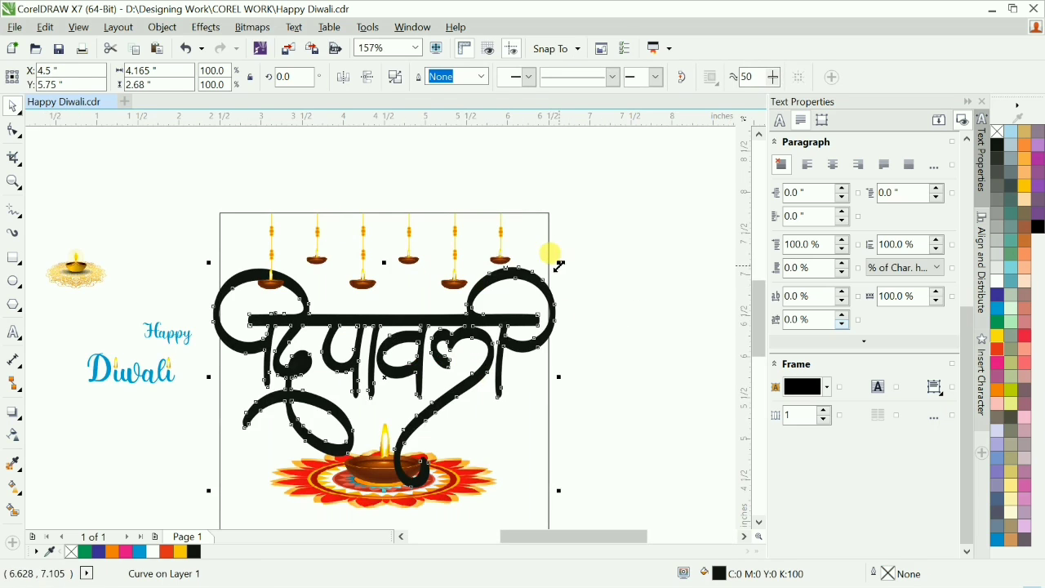
{"action": "left_click_drag", "start_coordinate": [535, 297], "coordinate": [514, 305]}
{"action": "left_click", "coordinate": [532, 274]}
Step: Move the Hindi lettering slightly up to a vertical position of about 5.797 inches
{"action": "key", "text": "F2"}
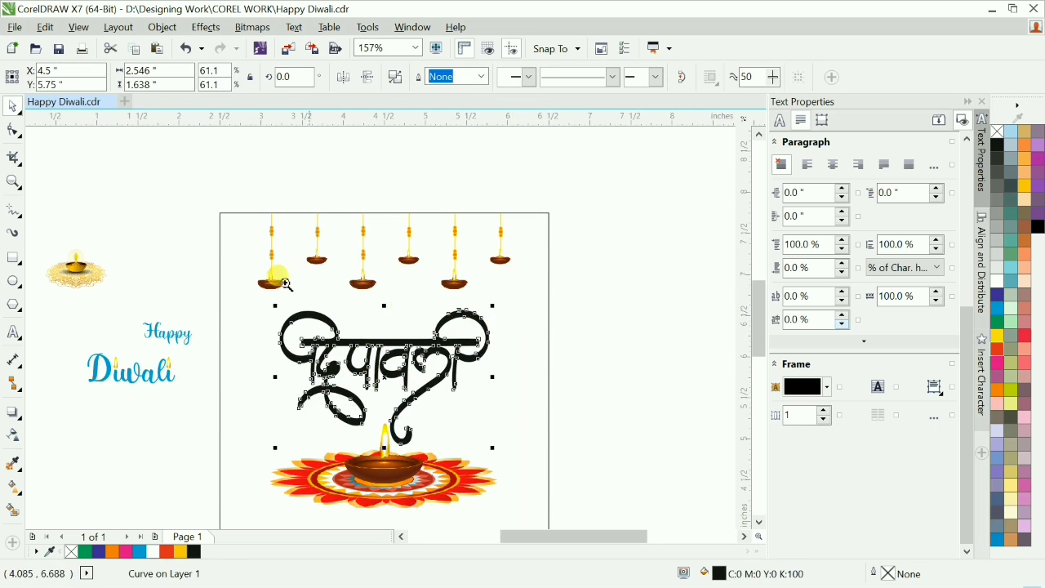
{"action": "left_click_drag", "start_coordinate": [185, 242], "coordinate": [577, 421]}
{"action": "mouse_move", "coordinate": [547, 345]}
{"action": "left_mouse_down"}
{"action": "mouse_move", "coordinate": [539, 312]}
{"action": "mouse_move", "coordinate": [532, 334]}
{"action": "left_mouse_up"}
{"action": "left_click", "coordinate": [672, 392]}
{"action": "left_click", "coordinate": [532, 305]}
Step: Shrink the Hindi lettering to about 1.984 by 1.276 inches and move it right to a horizontal position of about 5.12 inches
{"action": "scroll", "coordinate": [522, 318], "scroll_direction": "down", "scroll_amount": 2}
{"action": "key", "text": "F2"}
{"action": "left_click_drag", "start_coordinate": [240, 257], "coordinate": [642, 478]}
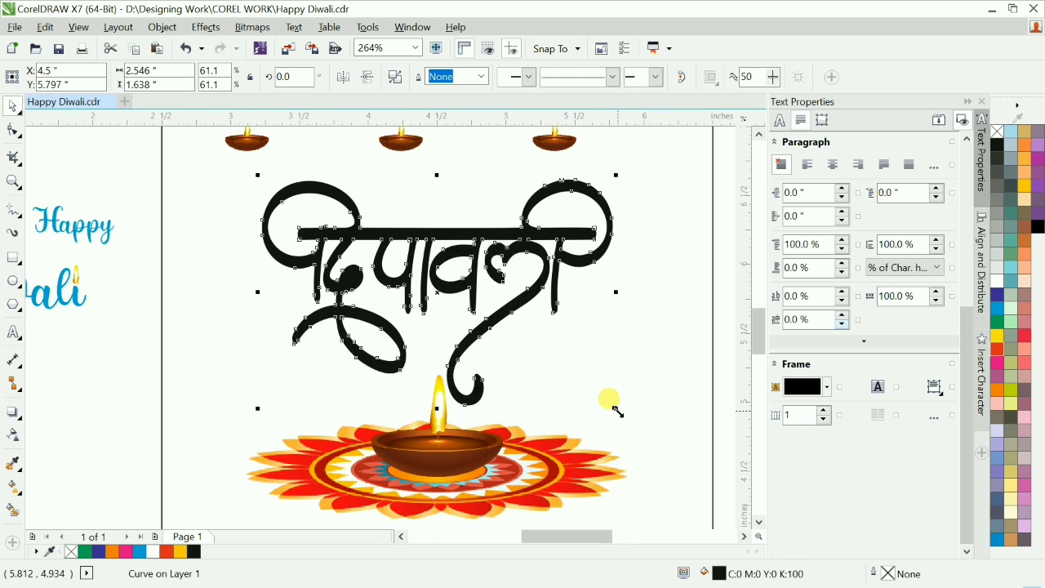
{"action": "left_click_drag", "start_coordinate": [618, 411], "coordinate": [575, 395]}
{"action": "left_click_drag", "start_coordinate": [517, 280], "coordinate": [600, 281]}
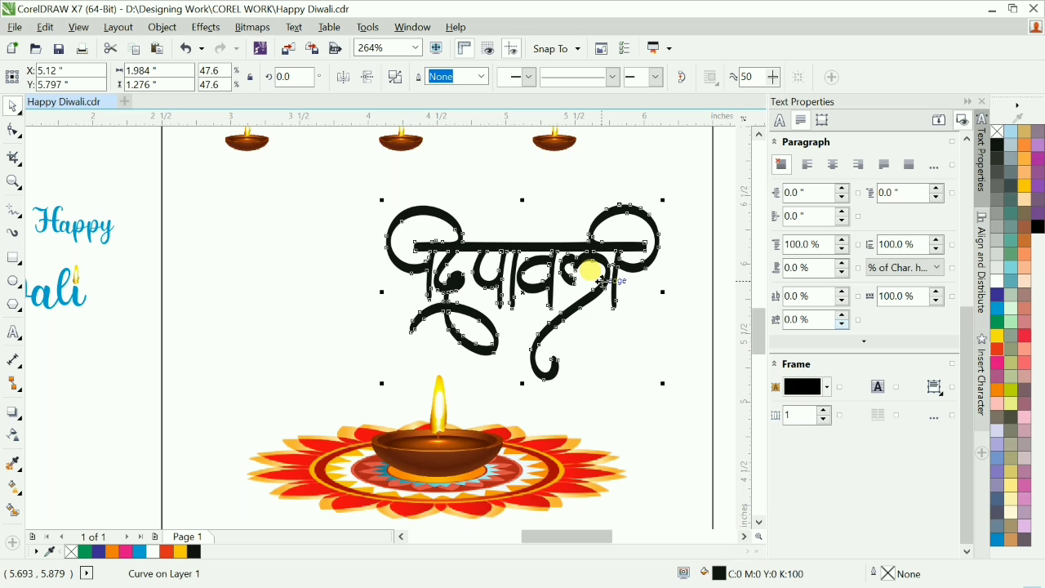
{"action": "scroll", "coordinate": [600, 280], "scroll_direction": "down", "scroll_amount": 3}
{"action": "left_click", "coordinate": [681, 298]}
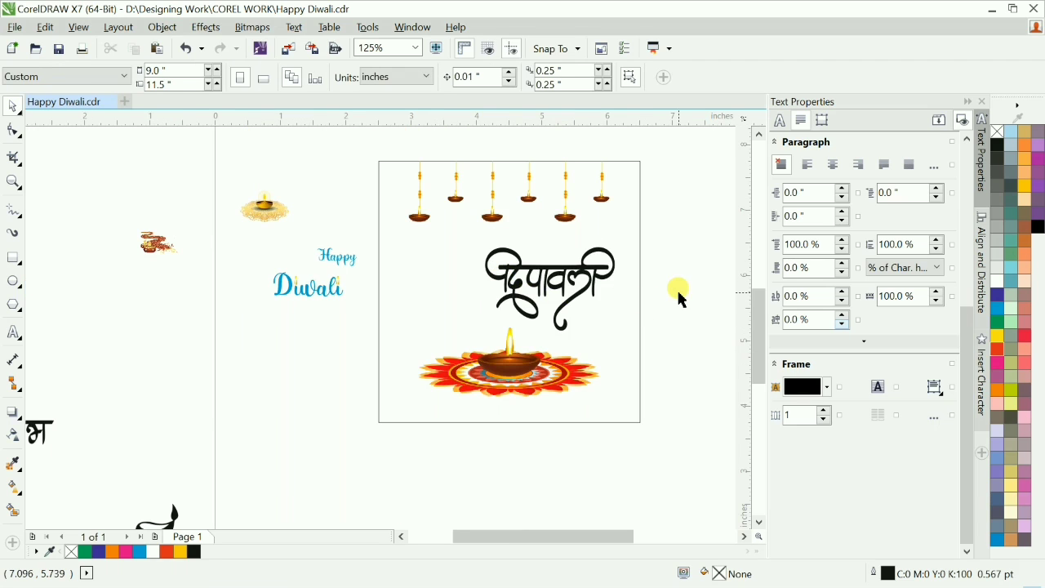
Step: Bring the black शुभ lettering into the square beside the दिपावली word and align the two words' top edges
{"action": "scroll", "coordinate": [682, 298], "scroll_direction": "down", "scroll_amount": 3}
{"action": "left_click_drag", "start_coordinate": [353, 362], "coordinate": [564, 298]}
{"action": "scroll", "coordinate": [675, 343], "scroll_direction": "up", "scroll_amount": 5}
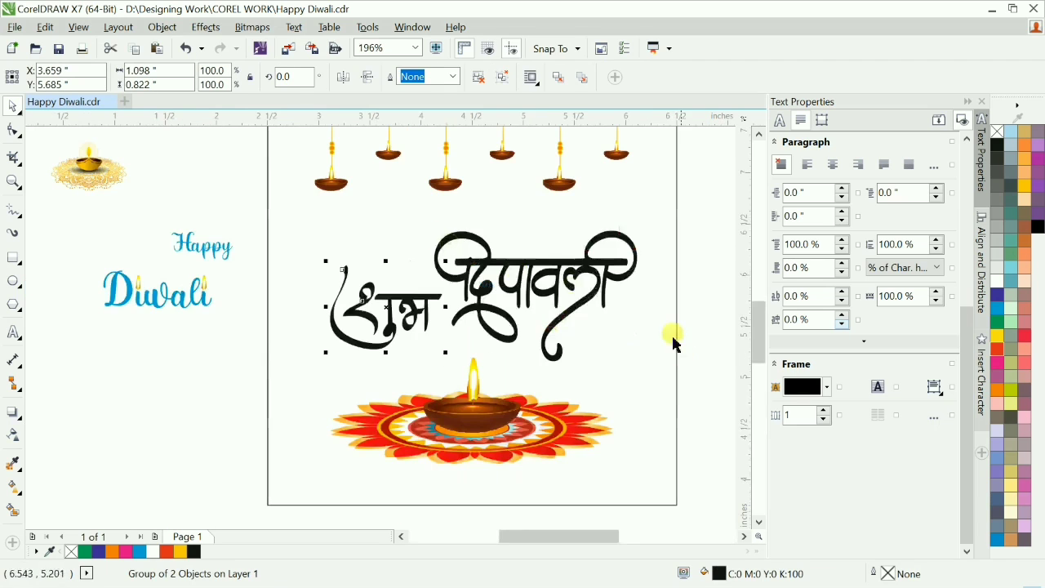
{"action": "left_click", "coordinate": [478, 263], "text": "shift"}
{"action": "key", "text": "t"}
{"action": "left_click", "coordinate": [477, 263], "text": "shift"}
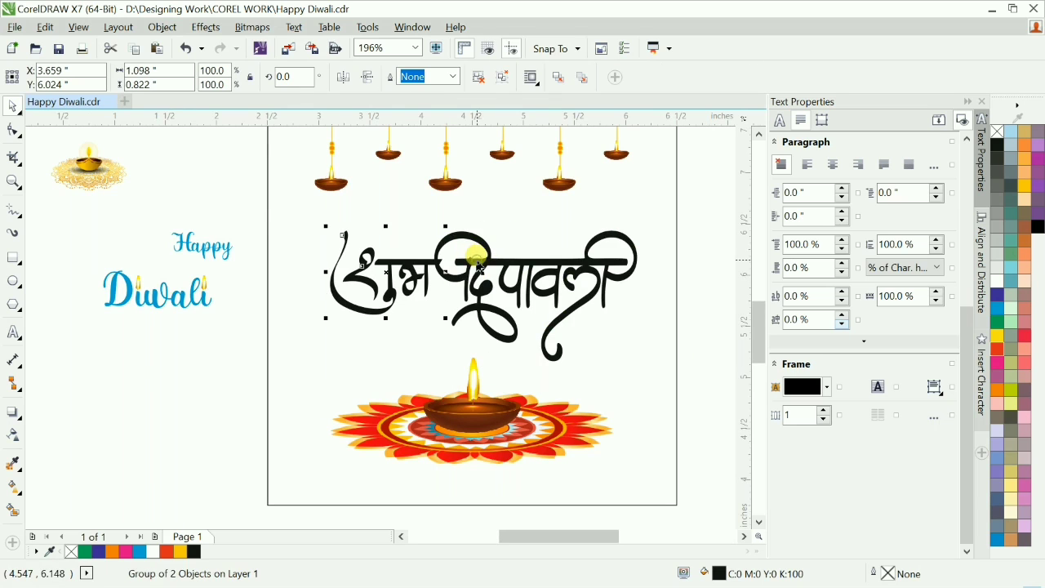
Step: Enlarge the शुभ lettering to about 1.33 by 0.995 inches and place it at about X 3.511, Y 6.104 inches
{"action": "left_click_drag", "start_coordinate": [232, 203], "coordinate": [548, 359]}
{"action": "left_click_drag", "start_coordinate": [239, 418], "coordinate": [182, 459]}
{"action": "left_click_drag", "start_coordinate": [461, 304], "coordinate": [454, 264]}
{"action": "scroll", "coordinate": [447, 254], "scroll_direction": "down", "scroll_amount": 3}
{"action": "left_click", "coordinate": [599, 282]}
{"action": "key", "text": "F2"}
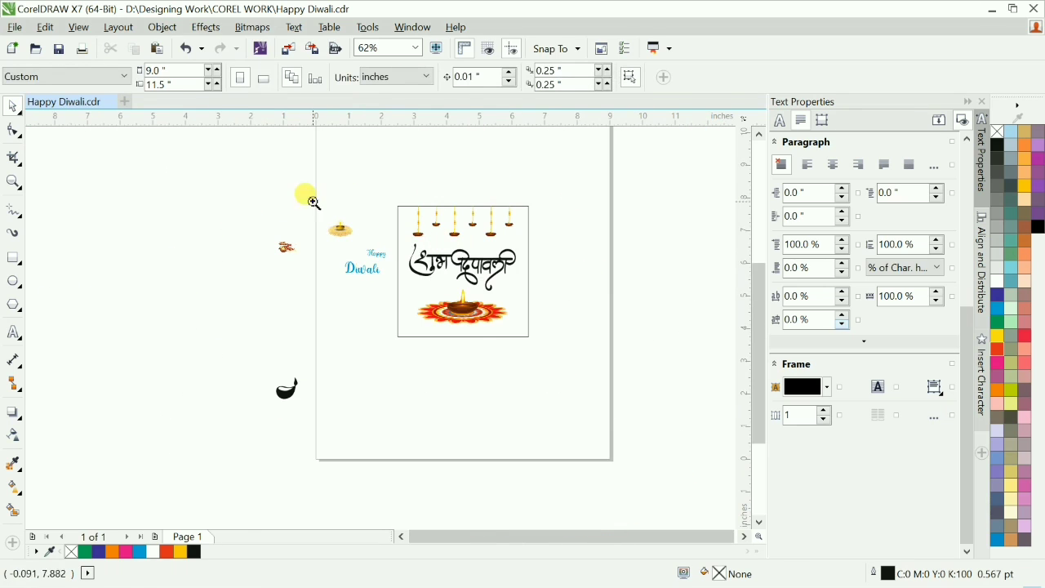
{"action": "left_click_drag", "start_coordinate": [314, 203], "coordinate": [582, 352]}
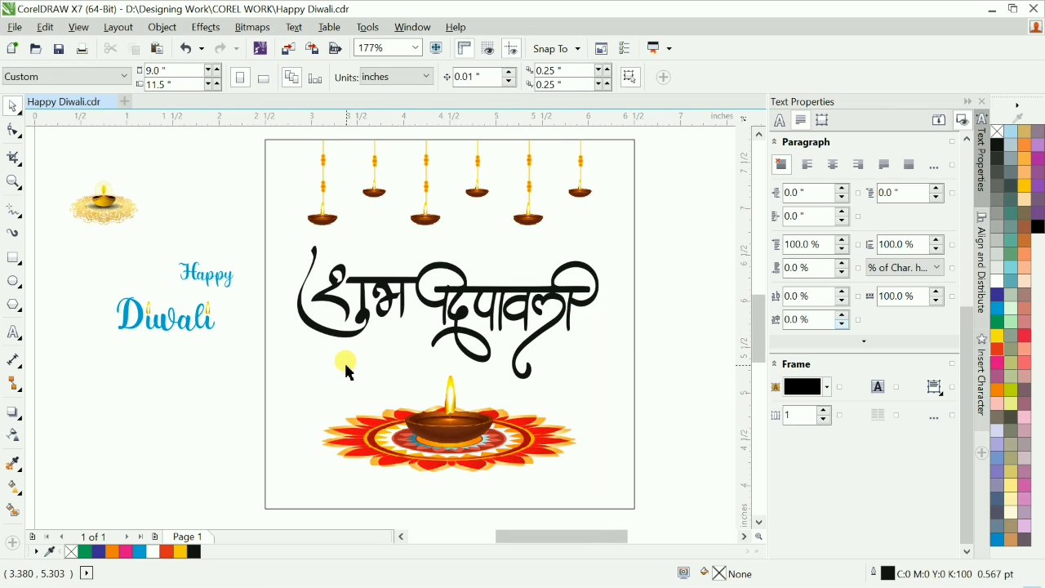
{"action": "scroll", "coordinate": [437, 331], "scroll_direction": "down", "scroll_amount": 2}
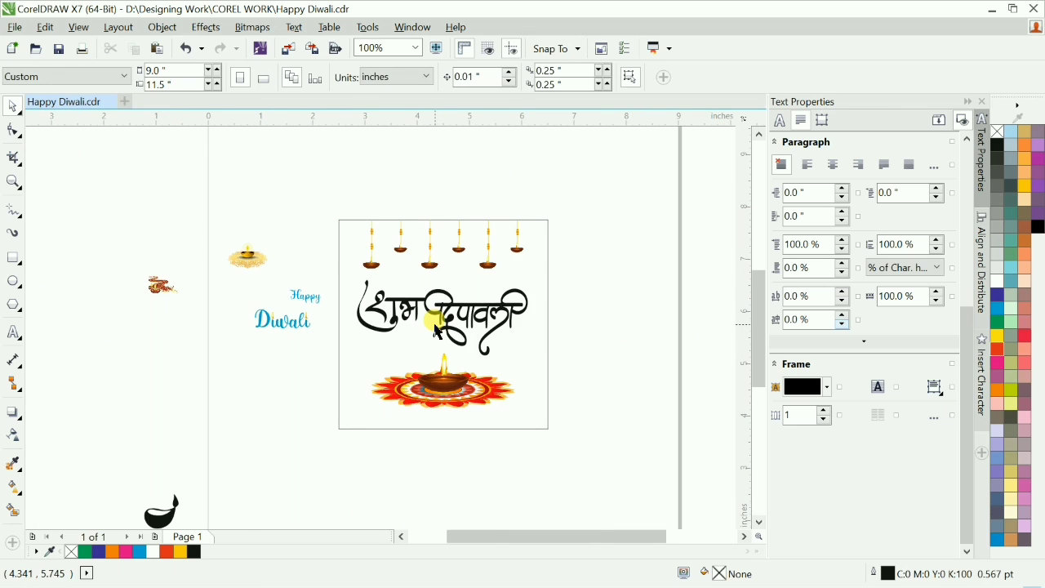
Step: Try a cyan fill (C100 M0 Y0 K0) on both the शुभ and दिपावली words
{"action": "left_click_drag", "start_coordinate": [230, 241], "coordinate": [575, 405]}
{"action": "left_click_drag", "start_coordinate": [431, 371], "coordinate": [432, 371]}
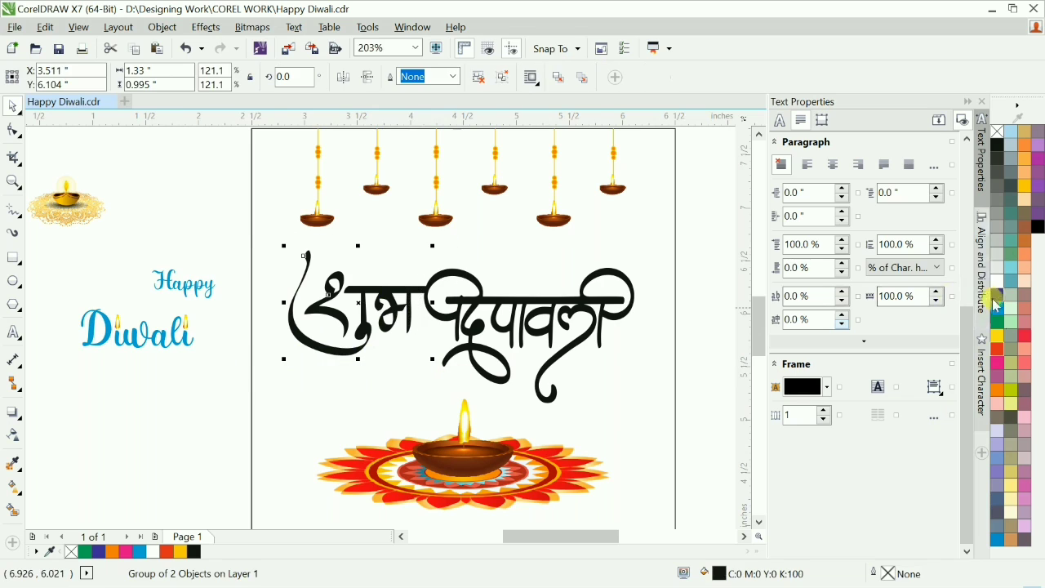
{"action": "left_click", "coordinate": [997, 308]}
{"action": "left_click_drag", "start_coordinate": [383, 245], "coordinate": [700, 407]}
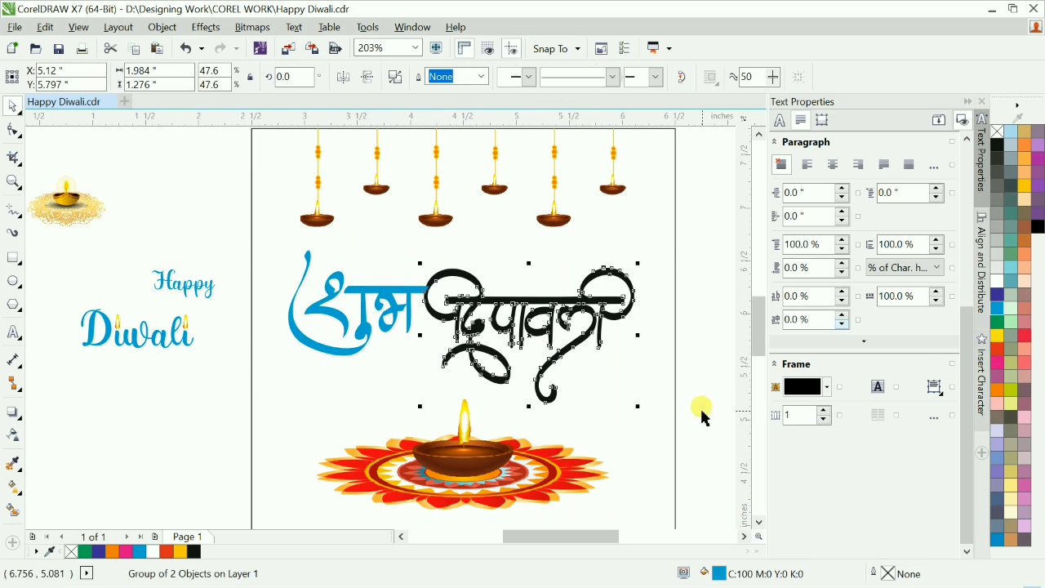
{"action": "left_click", "coordinate": [998, 309]}
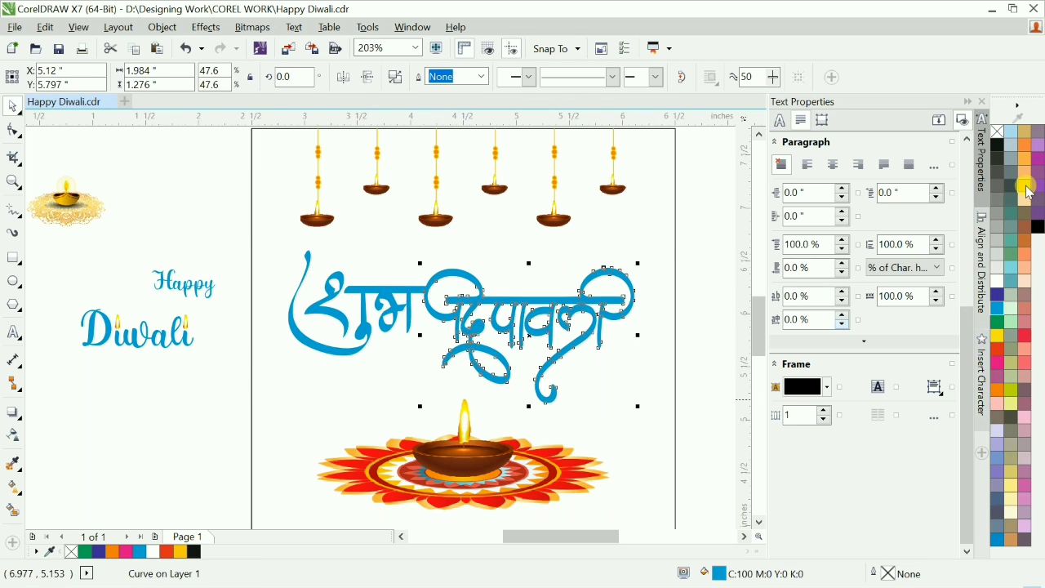
Step: Recolour the दिपावली word orange and the शुभ word yellow-green
{"action": "left_click", "coordinate": [1026, 187]}
{"action": "left_click", "coordinate": [997, 390]}
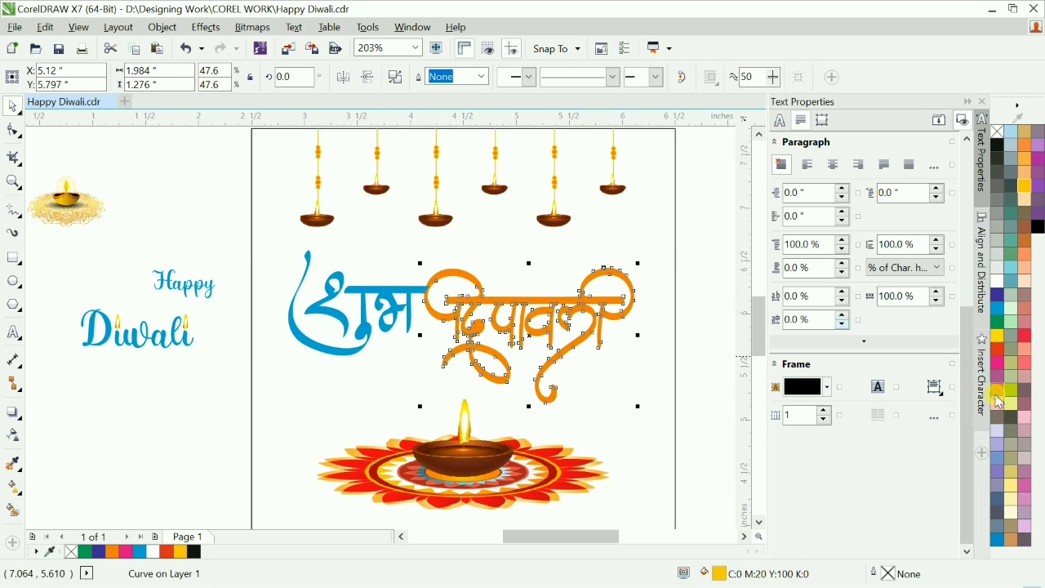
{"action": "left_click", "coordinate": [681, 322]}
{"action": "left_click", "coordinate": [304, 301]}
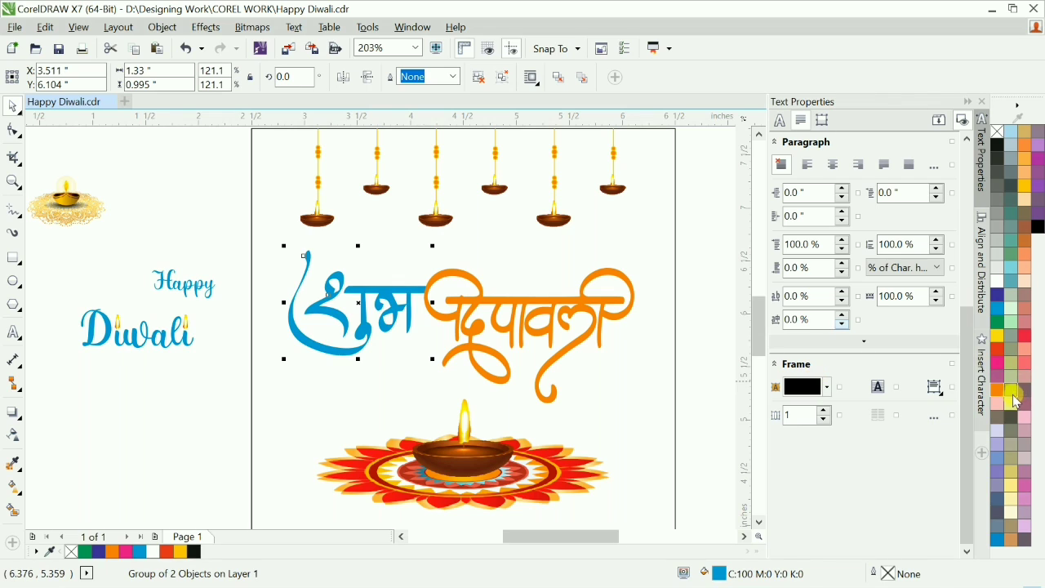
{"action": "left_click", "coordinate": [1013, 393]}
{"action": "left_click", "coordinate": [553, 273]}
{"action": "scroll", "coordinate": [553, 273], "scroll_direction": "down", "scroll_amount": 3}
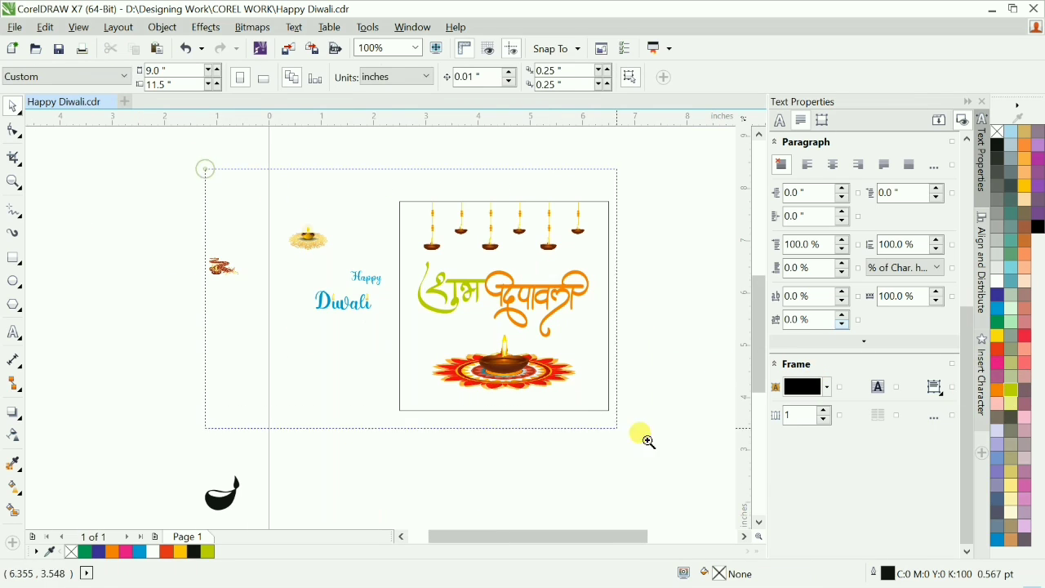
{"action": "scroll", "coordinate": [699, 448], "scroll_direction": "up", "scroll_amount": 1}
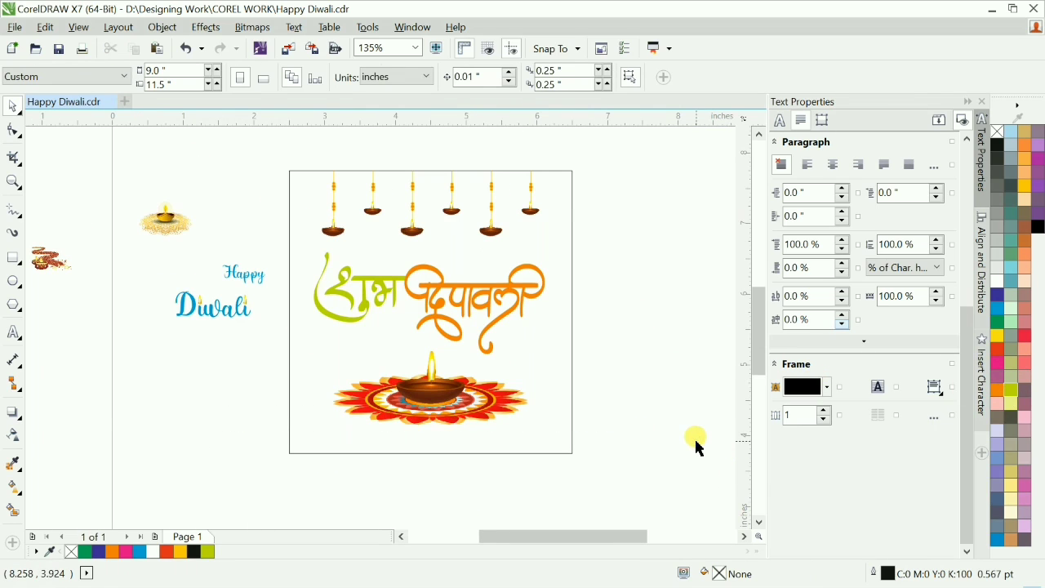
{"action": "scroll", "coordinate": [616, 349], "scroll_direction": "down", "scroll_amount": 2}
Step: Shrink the small golden diya picture to about 0.615 by 0.438 inches and align it to the square's bottom-left corner
{"action": "left_click_drag", "start_coordinate": [351, 277], "coordinate": [660, 400]}
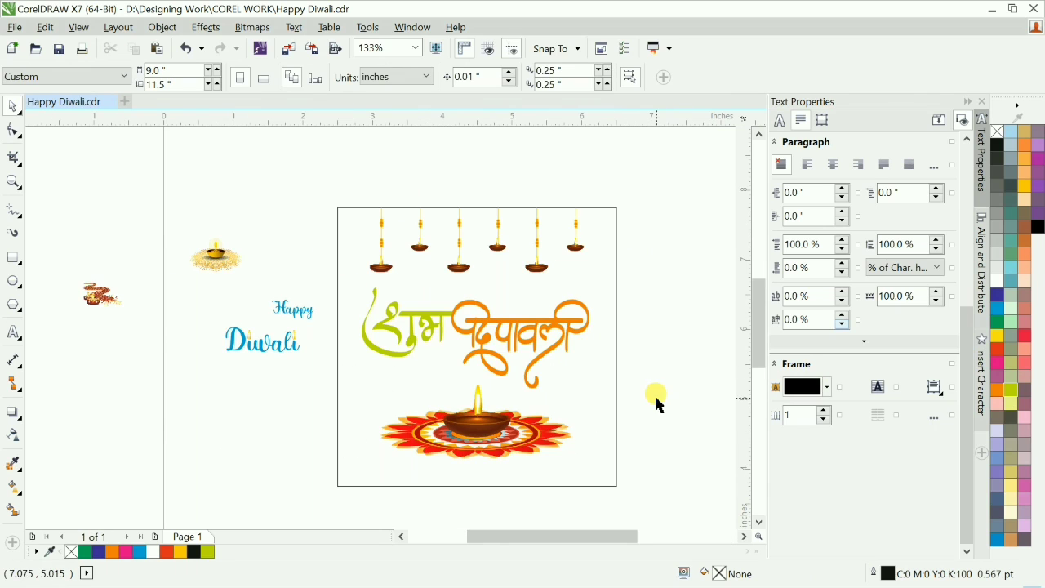
{"action": "left_click_drag", "start_coordinate": [223, 264], "coordinate": [374, 467]}
{"action": "scroll", "coordinate": [458, 490], "scroll_direction": "up", "scroll_amount": 2}
{"action": "left_click_drag", "start_coordinate": [340, 247], "coordinate": [317, 264]}
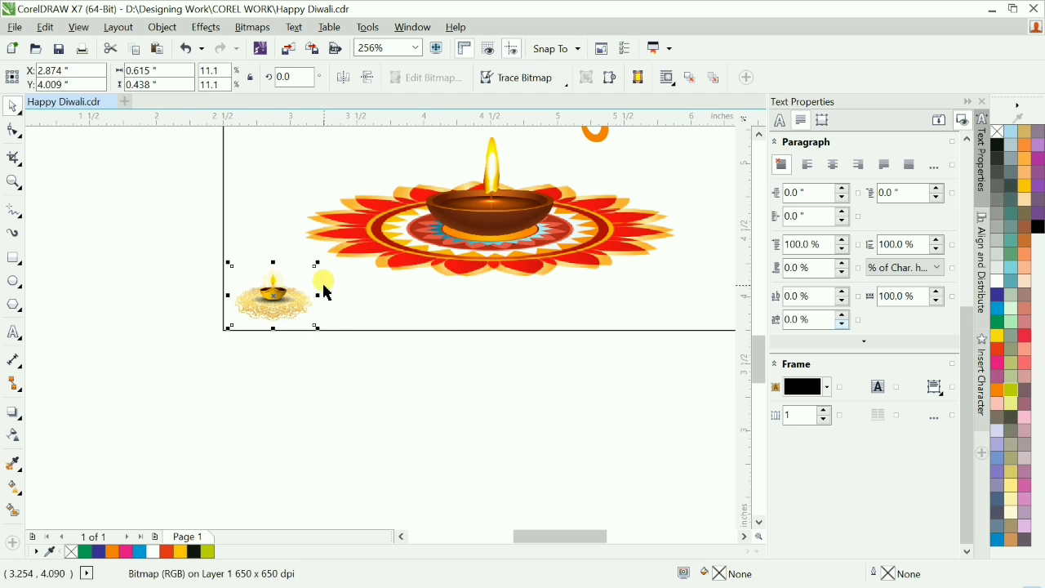
{"action": "left_click", "coordinate": [364, 308], "text": "shift"}
{"action": "key", "text": "b"}
{"action": "key", "text": "l"}
Step: Duplicate the corner diya horizontally and align the copy to the square's right edge
{"action": "left_click_drag", "start_coordinate": [266, 301], "coordinate": [345, 300]}
{"action": "right_click", "coordinate": [345, 299]}
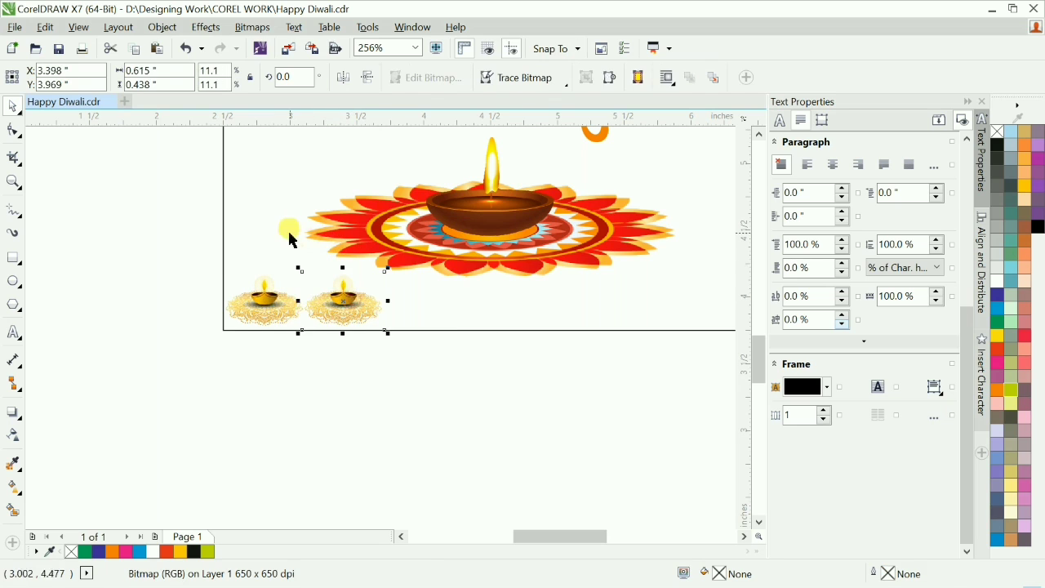
{"action": "left_click", "coordinate": [289, 234], "text": "shift"}
{"action": "key", "text": "r"}
{"action": "left_click", "coordinate": [289, 234], "text": "shift"}
{"action": "scroll", "coordinate": [366, 336], "scroll_direction": "down", "scroll_amount": 1}
{"action": "left_click", "coordinate": [444, 397]}
{"action": "scroll", "coordinate": [614, 419], "scroll_direction": "up", "scroll_amount": 1}
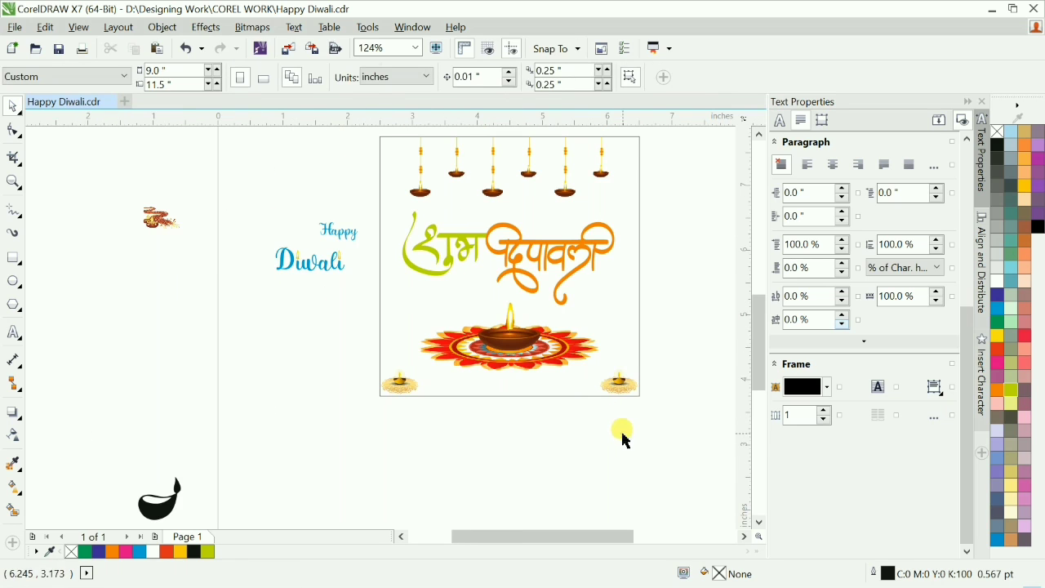
Step: Try the swirl-and-diyas picture at about 0.564 by 0.564 inches beside the tail of the दिपावली word
{"action": "scroll", "coordinate": [626, 441], "scroll_direction": "up", "scroll_amount": 2}
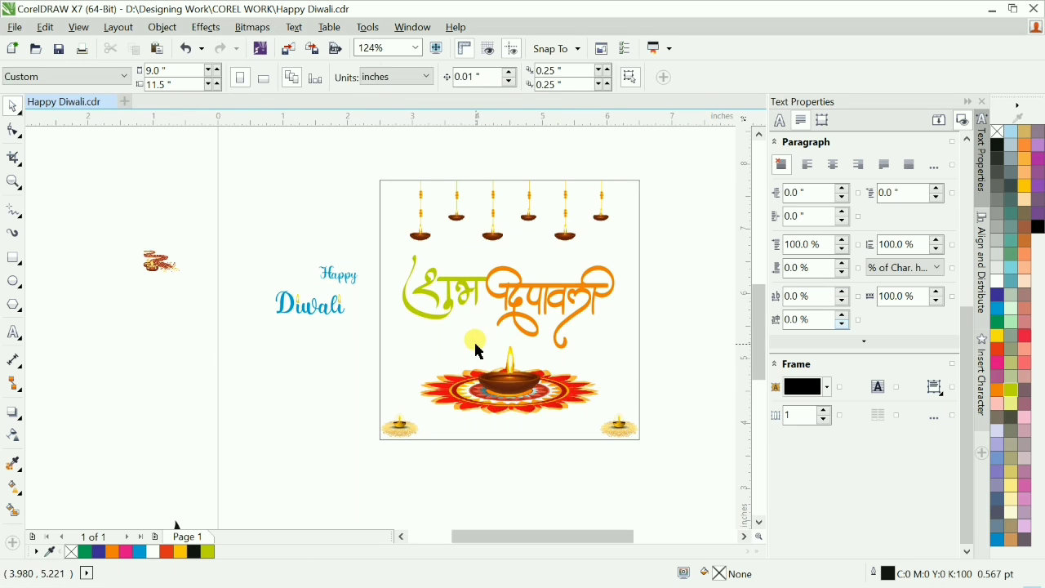
{"action": "left_click_drag", "start_coordinate": [161, 262], "coordinate": [596, 324]}
{"action": "key", "text": "F2"}
{"action": "left_click_drag", "start_coordinate": [414, 226], "coordinate": [647, 363]}
{"action": "left_click_drag", "start_coordinate": [564, 425], "coordinate": [538, 447]}
{"action": "scroll", "coordinate": [602, 473], "scroll_direction": "up", "scroll_amount": 4}
{"action": "scroll", "coordinate": [549, 395], "scroll_direction": "down", "scroll_amount": 4}
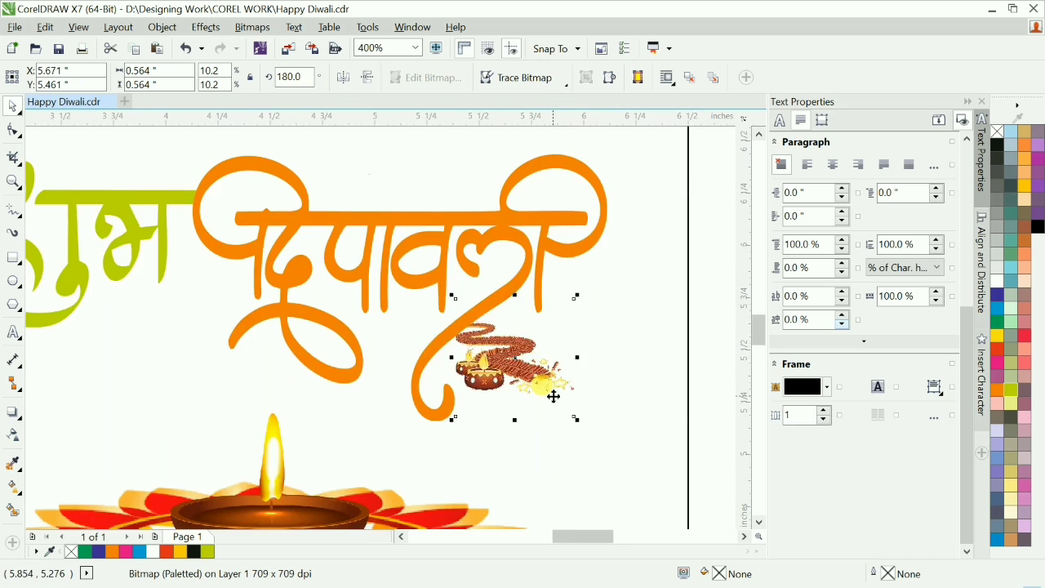
Step: Delete the swirl-and-diyas picture from the design
{"action": "key", "text": "Delete"}
{"action": "scroll", "coordinate": [605, 373], "scroll_direction": "down", "scroll_amount": 4}
{"action": "left_click_drag", "start_coordinate": [219, 198], "coordinate": [373, 305]}
{"action": "left_click", "coordinate": [237, 243]}
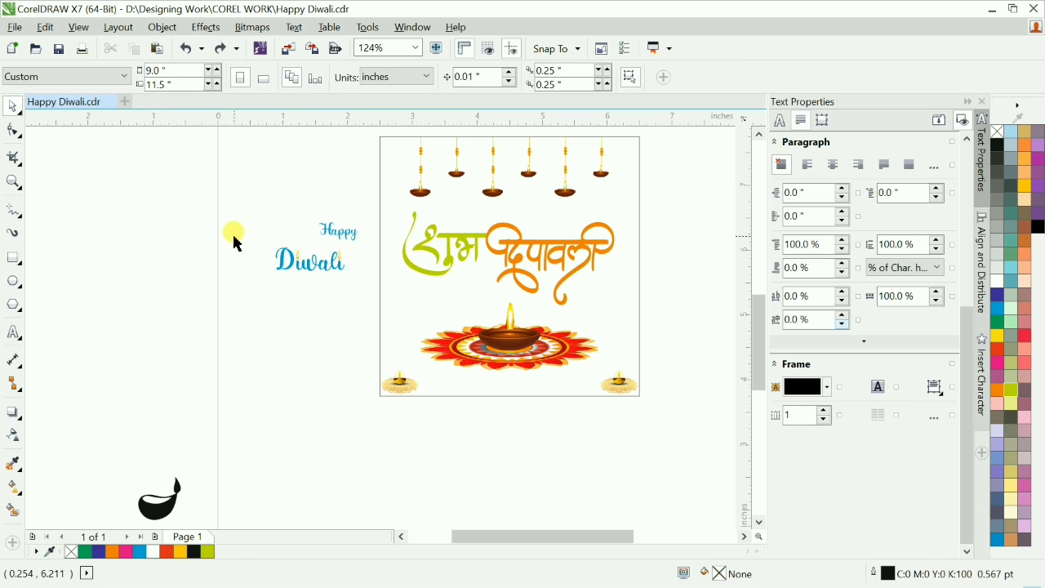
Step: Move the black diya silhouette beside the end of the दिपावली word and fill it golden yellow (C0 M20 Y100 K0)
{"action": "scroll", "coordinate": [277, 331], "scroll_direction": "down", "scroll_amount": 1}
{"action": "key", "text": "F2"}
{"action": "left_click_drag", "start_coordinate": [101, 169], "coordinate": [624, 483]}
{"action": "left_click_drag", "start_coordinate": [245, 236], "coordinate": [174, 278]}
{"action": "left_click_drag", "start_coordinate": [161, 378], "coordinate": [238, 455]}
{"action": "left_click_drag", "start_coordinate": [199, 439], "coordinate": [491, 299]}
{"action": "scroll", "coordinate": [509, 310], "scroll_direction": "up", "scroll_amount": 4}
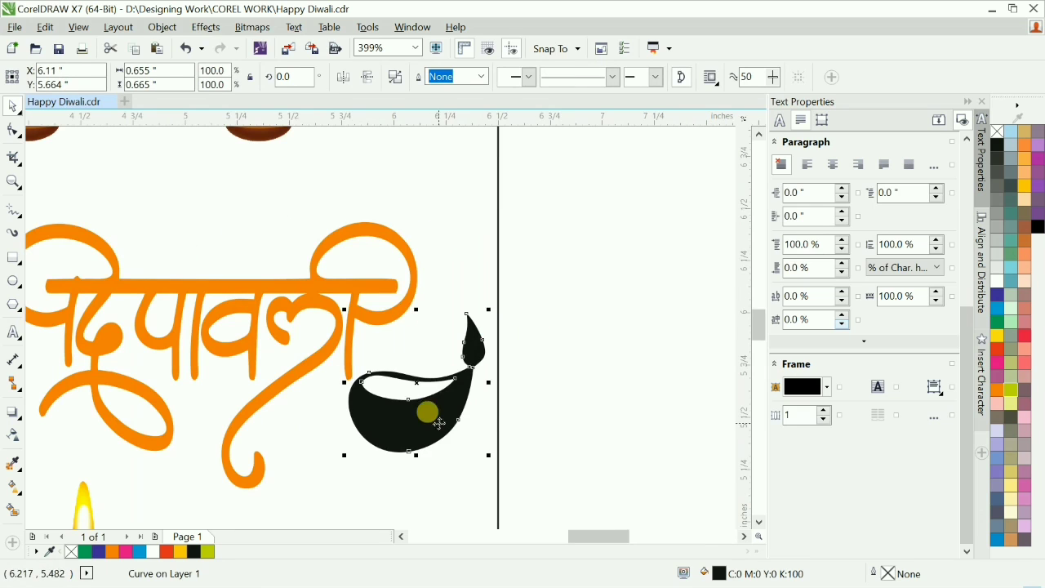
{"action": "left_click", "coordinate": [1026, 189]}
{"action": "left_click", "coordinate": [549, 400]}
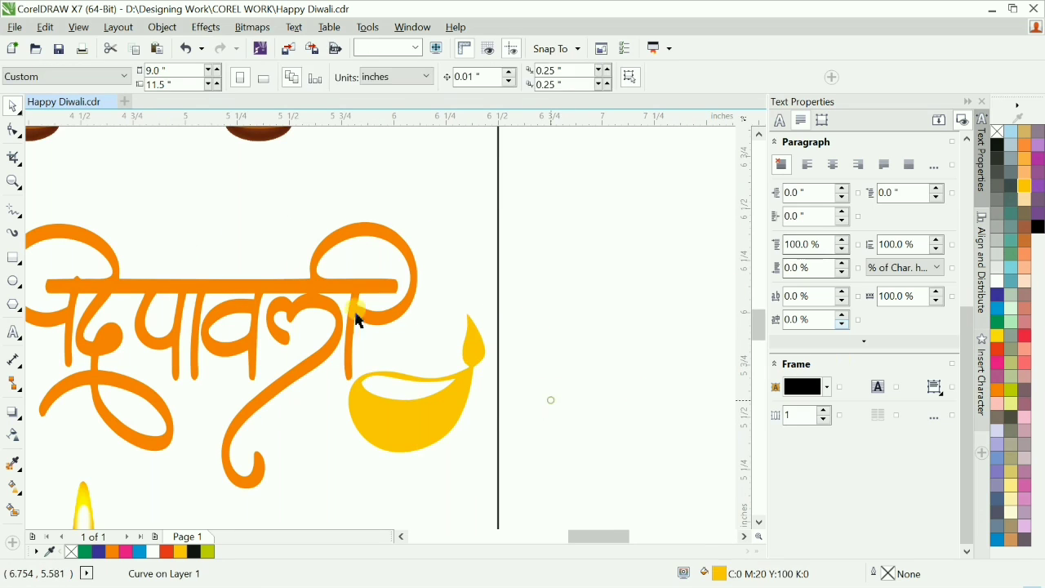
Step: Shrink the yellow diya to about 0.147 by 0.149 inches and rest it on the headline inside the दिपावली word's last loop
{"action": "left_click_drag", "start_coordinate": [294, 258], "coordinate": [533, 495]}
{"action": "left_click_drag", "start_coordinate": [489, 309], "coordinate": [366, 260]}
{"action": "scroll", "coordinate": [481, 237], "scroll_direction": "up", "scroll_amount": 4}
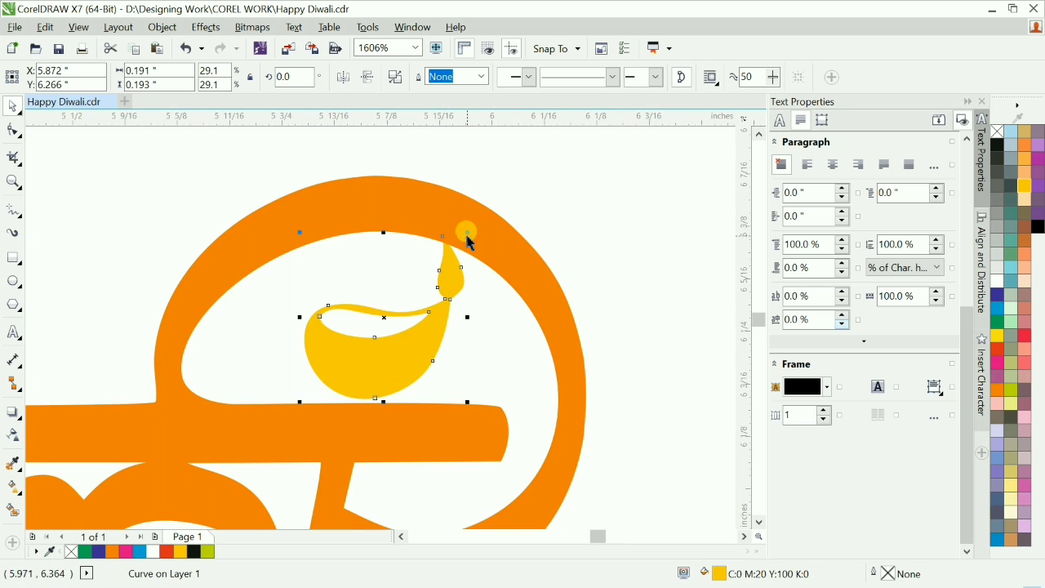
{"action": "left_click_drag", "start_coordinate": [468, 235], "coordinate": [430, 271]}
{"action": "left_click_drag", "start_coordinate": [381, 376], "coordinate": [403, 383]}
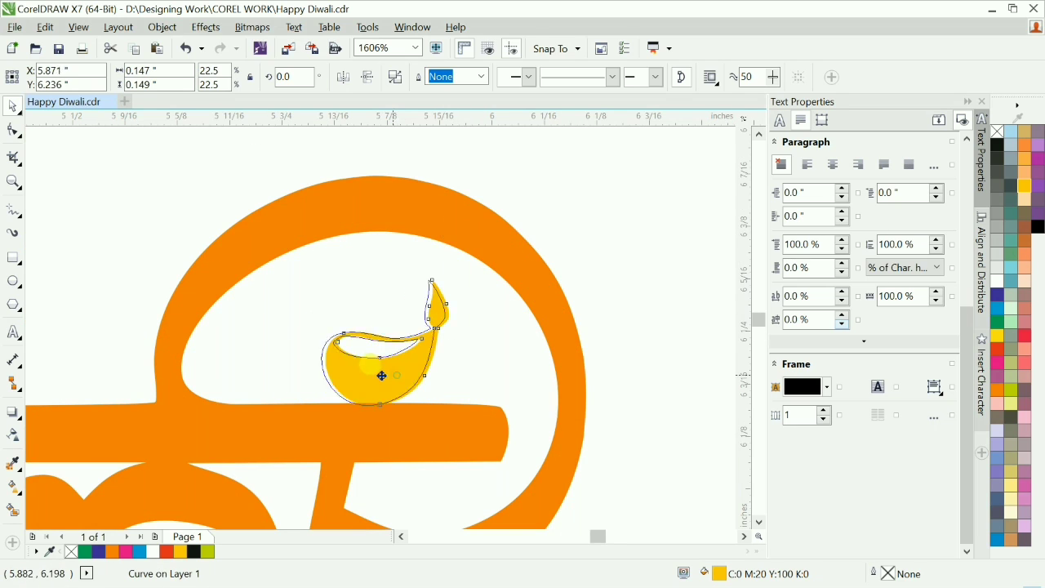
{"action": "scroll", "coordinate": [574, 320], "scroll_direction": "down", "scroll_amount": 6}
{"action": "left_click", "coordinate": [628, 336]}
Step: Duplicate the small yellow diya straight across to the शुभ word's first stroke and mirror the copy horizontally
{"action": "key", "text": "F2"}
{"action": "left_click_drag", "start_coordinate": [133, 208], "coordinate": [627, 412]}
{"action": "mouse_move", "coordinate": [618, 348]}
{"action": "left_mouse_down"}
{"action": "mouse_move", "coordinate": [199, 309]}
{"action": "mouse_move", "coordinate": [172, 343]}
{"action": "left_mouse_up"}
{"action": "right_click", "coordinate": [172, 343]}
{"action": "key", "text": "ctrl+shift+v"}
{"action": "key", "text": "F2"}
{"action": "left_click_drag", "start_coordinate": [124, 269], "coordinate": [284, 410]}
{"action": "key", "text": "ctrl+shift+h"}
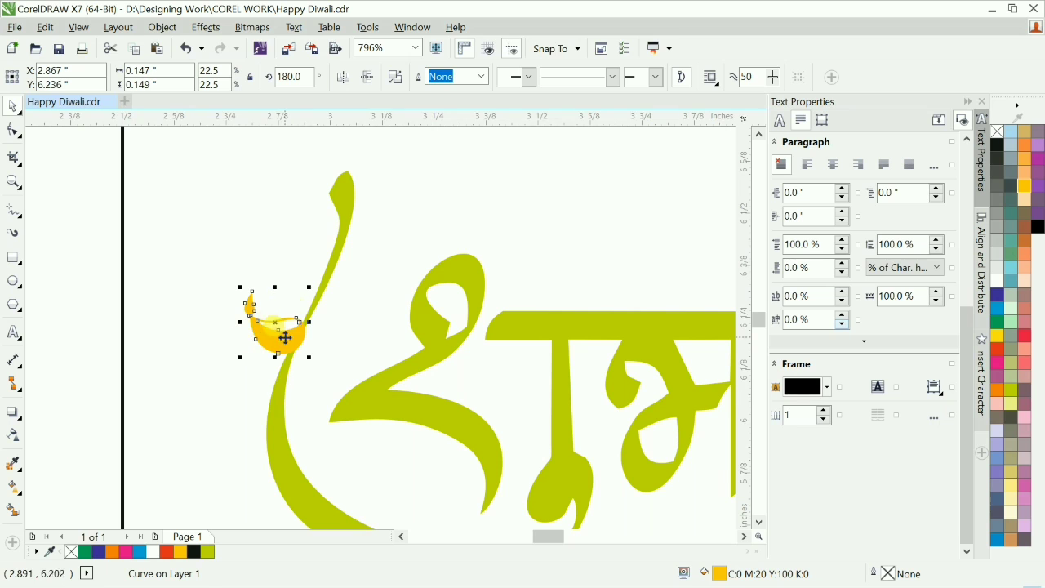
Step: Seat the mirrored diya on the upper tip of शुभ's first stroke and fill it yellow-green (C40 M0 Y100 K0)
{"action": "mouse_move", "coordinate": [280, 334]}
{"action": "left_mouse_down"}
{"action": "mouse_move", "coordinate": [326, 178]}
{"action": "mouse_move", "coordinate": [376, 214]}
{"action": "left_mouse_up"}
{"action": "scroll", "coordinate": [343, 192], "scroll_direction": "down", "scroll_amount": 4}
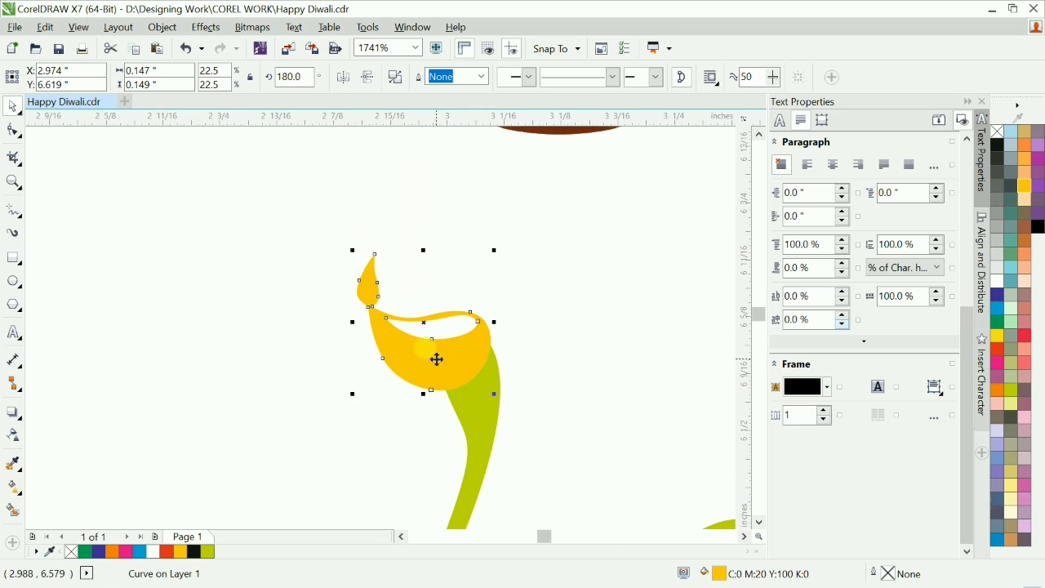
{"action": "left_click", "coordinate": [1012, 392]}
{"action": "scroll", "coordinate": [373, 319], "scroll_direction": "down", "scroll_amount": 2}
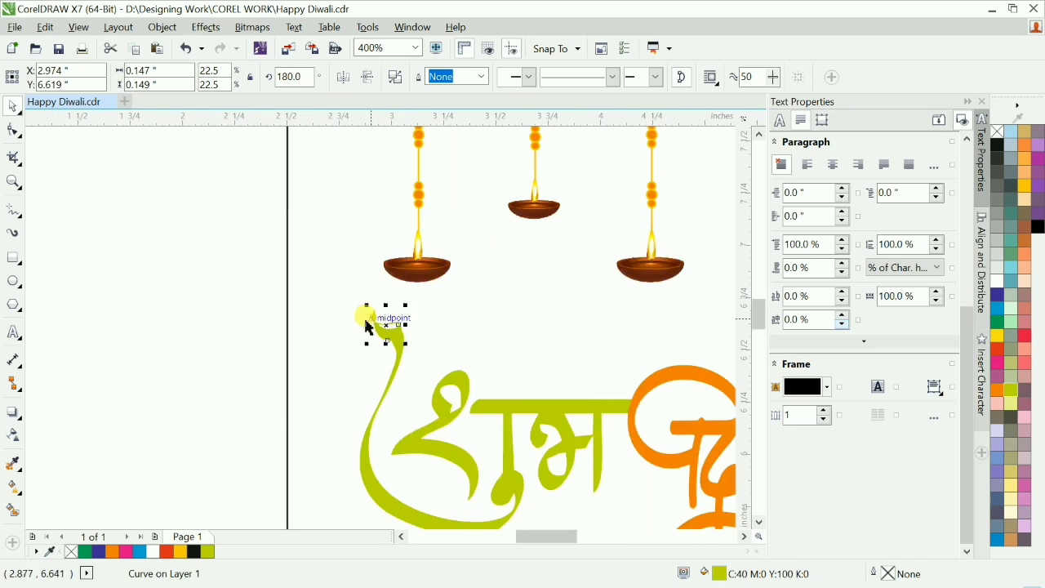
{"action": "left_click", "coordinate": [217, 296]}
{"action": "left_click_drag", "start_coordinate": [345, 285], "coordinate": [439, 373]}
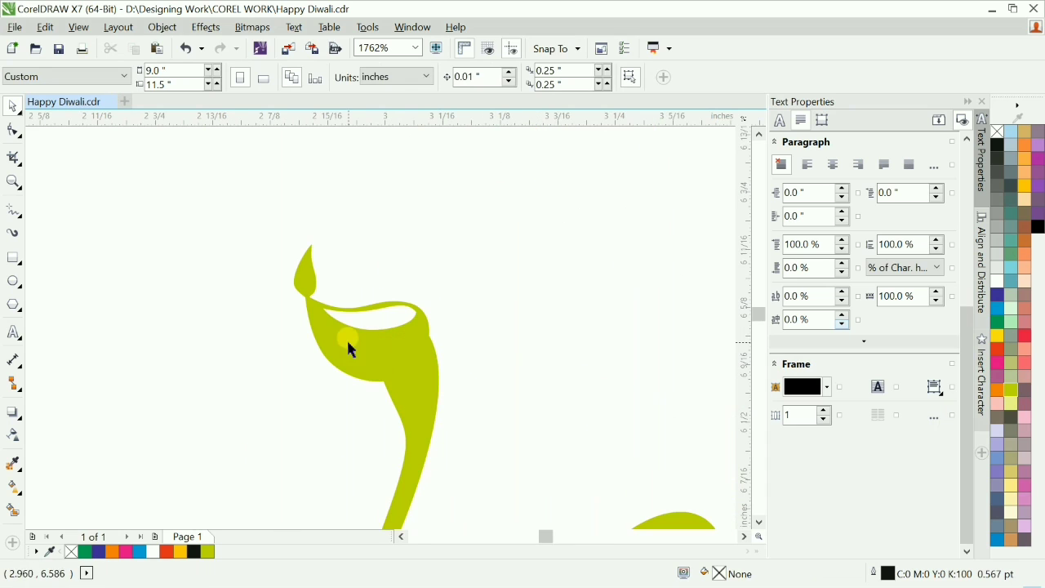
Step: Apply a linear fountain fill to the green diya, running from green in the bowl to white at the flame tip
{"action": "left_click_drag", "start_coordinate": [224, 199], "coordinate": [479, 378]}
{"action": "left_click", "coordinate": [300, 395]}
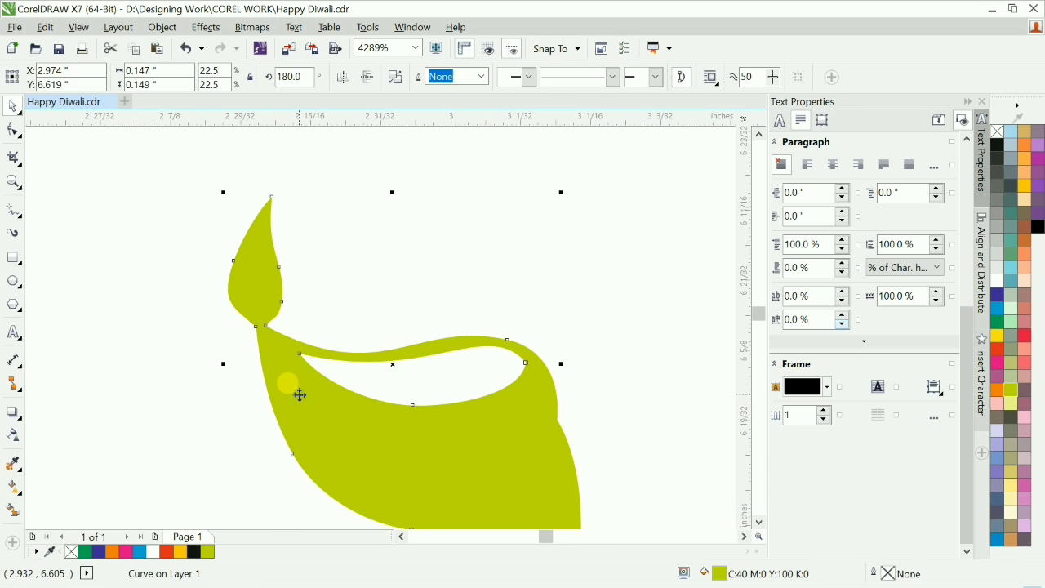
{"action": "key", "text": "F11"}
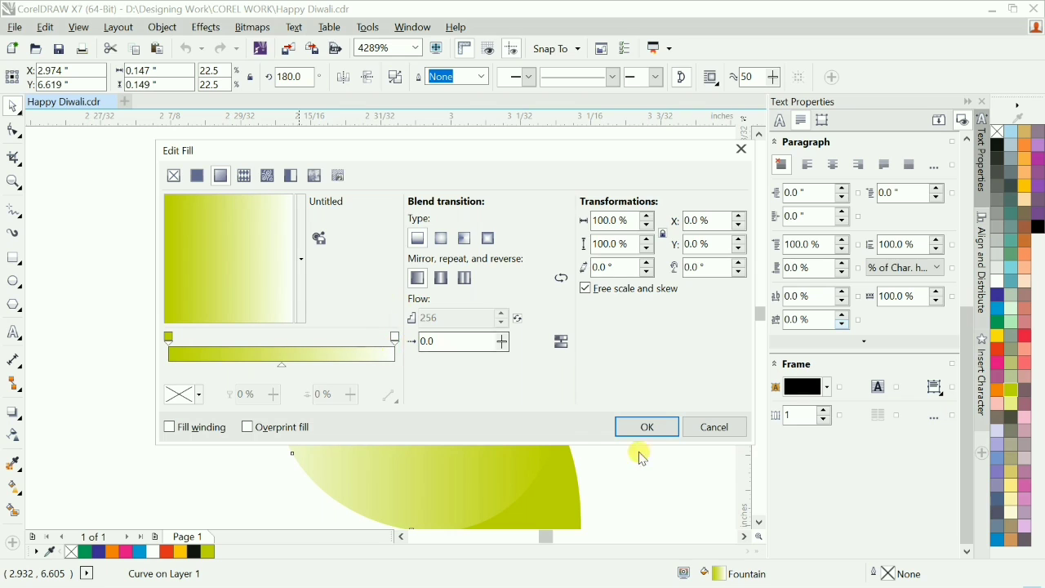
{"action": "key", "text": "Escape"}
{"action": "left_click", "coordinate": [14, 488]}
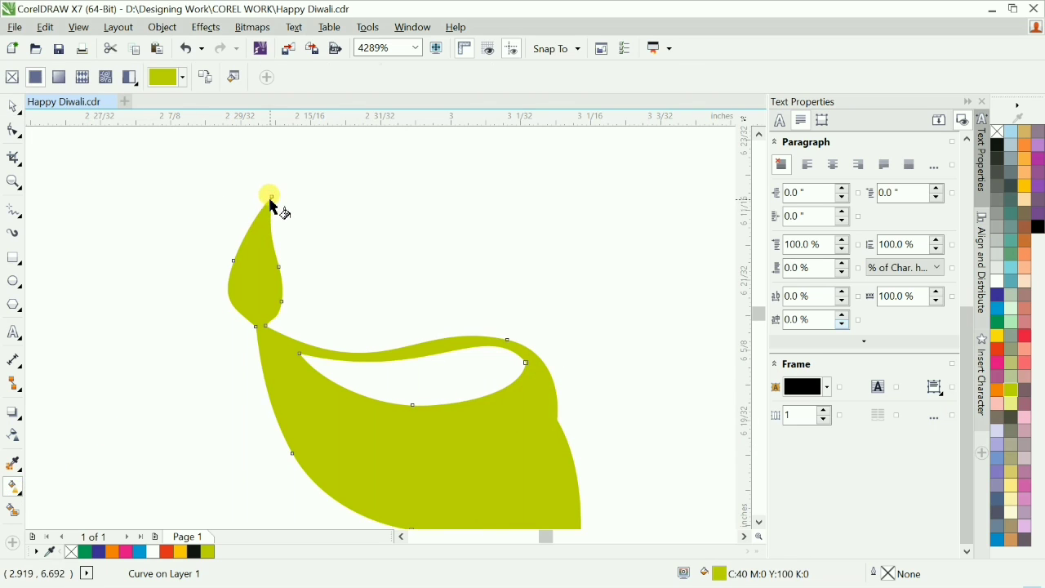
{"action": "left_click_drag", "start_coordinate": [272, 197], "coordinate": [272, 480]}
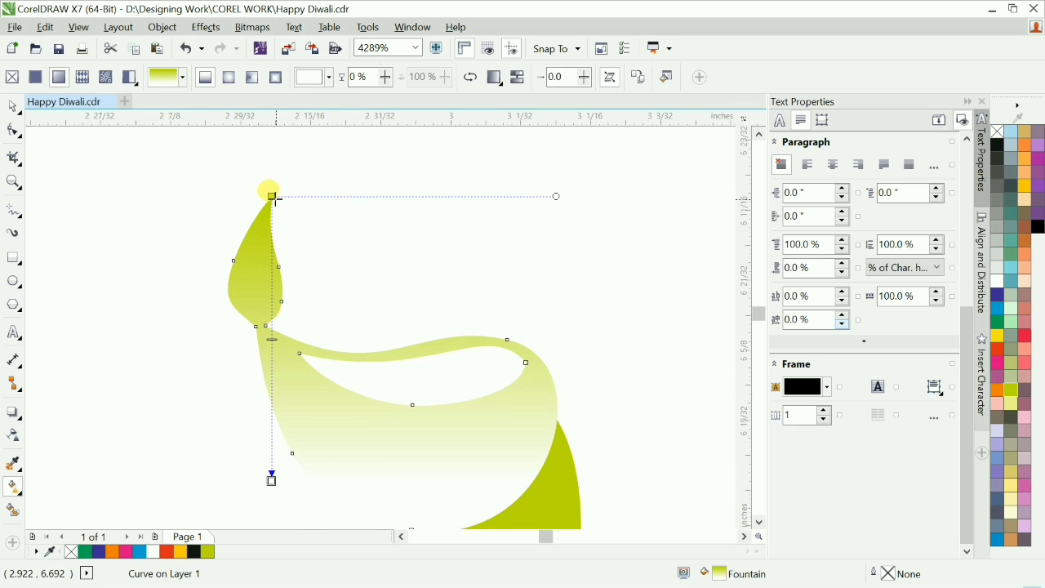
{"action": "left_click_drag", "start_coordinate": [276, 199], "coordinate": [373, 464]}
{"action": "left_click_drag", "start_coordinate": [273, 482], "coordinate": [277, 204]}
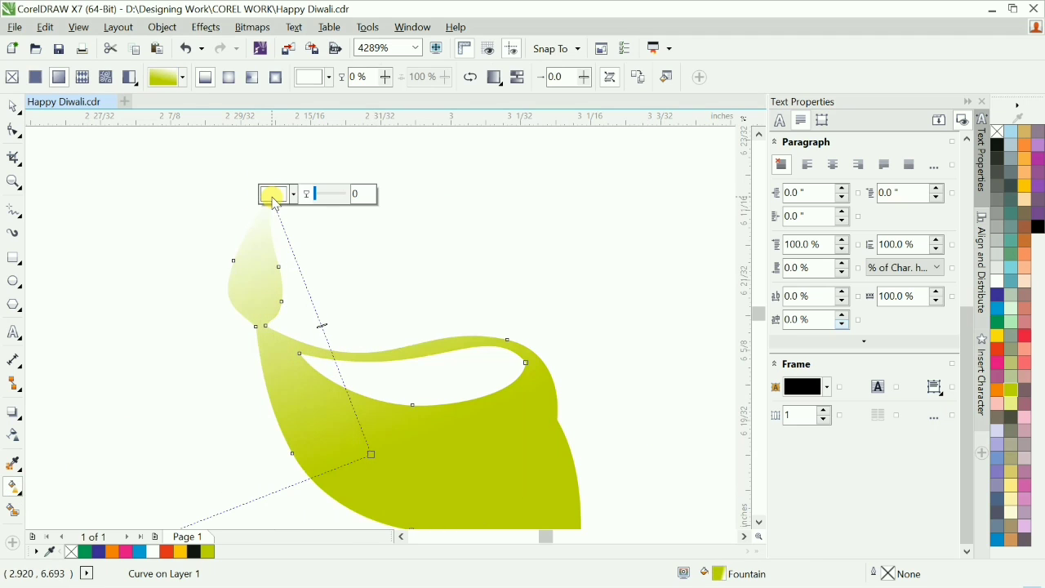
Step: Set the gradient's flame-tip colour to golden yellow and straighten the gradient into a vertical line below the tip
{"action": "left_click", "coordinate": [276, 196]}
{"action": "left_click", "coordinate": [1020, 183]}
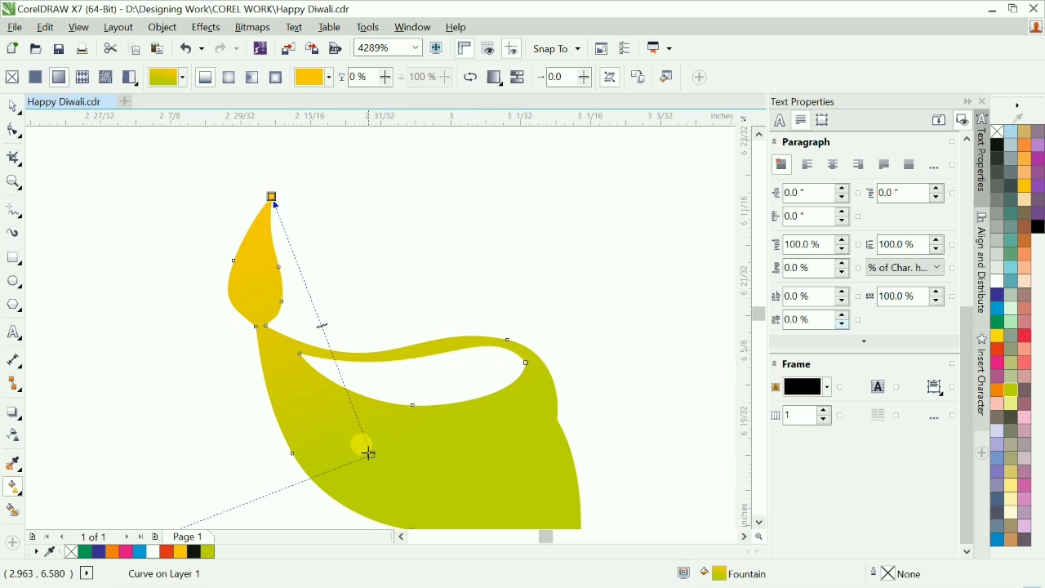
{"action": "left_click_drag", "start_coordinate": [368, 455], "coordinate": [272, 469]}
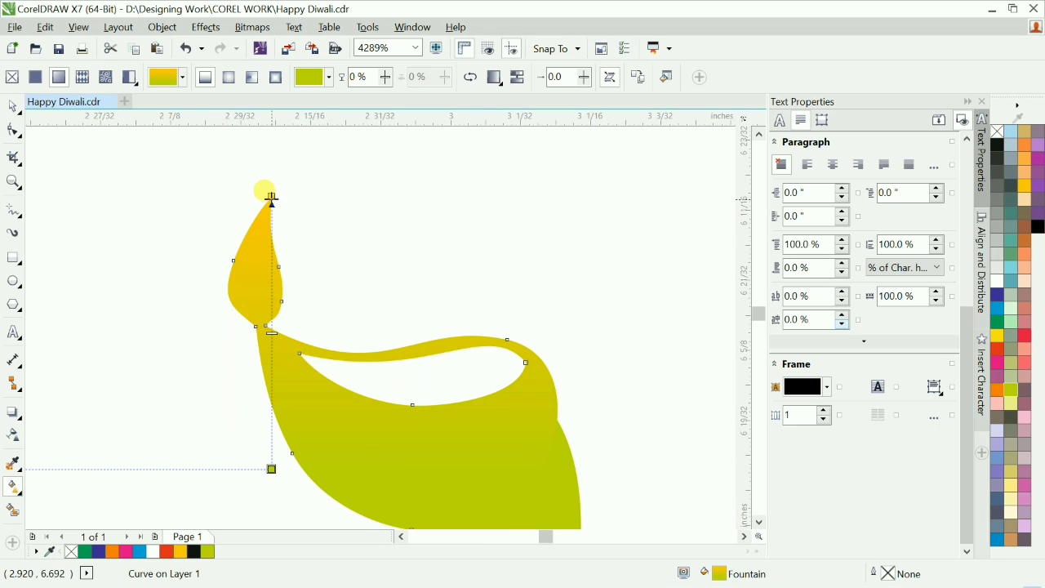
{"action": "left_click", "coordinate": [272, 197]}
{"action": "left_click", "coordinate": [273, 199]}
{"action": "left_click", "coordinate": [216, 231]}
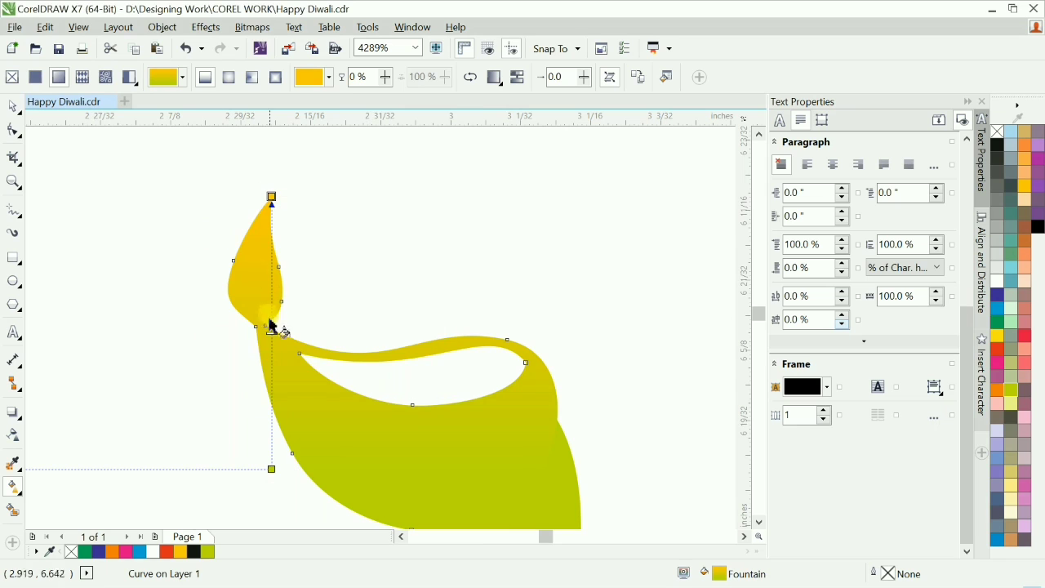
Step: Add green and golden-yellow gradient stops to the green diya, placing both at the flame's base to separate the green bowl from the golden flame
{"action": "double_click", "coordinate": [272, 408]}
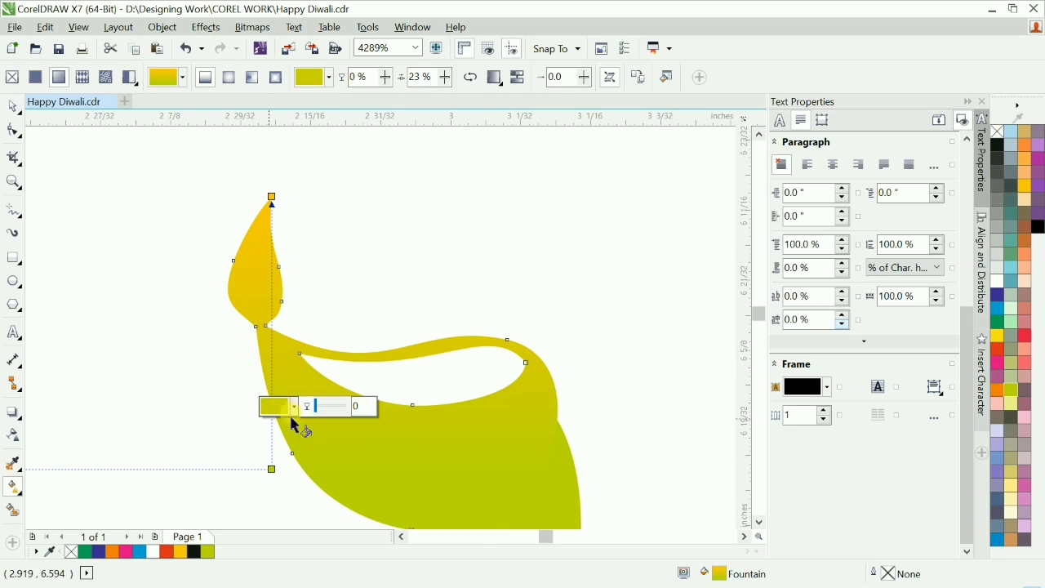
{"action": "left_click", "coordinate": [232, 402]}
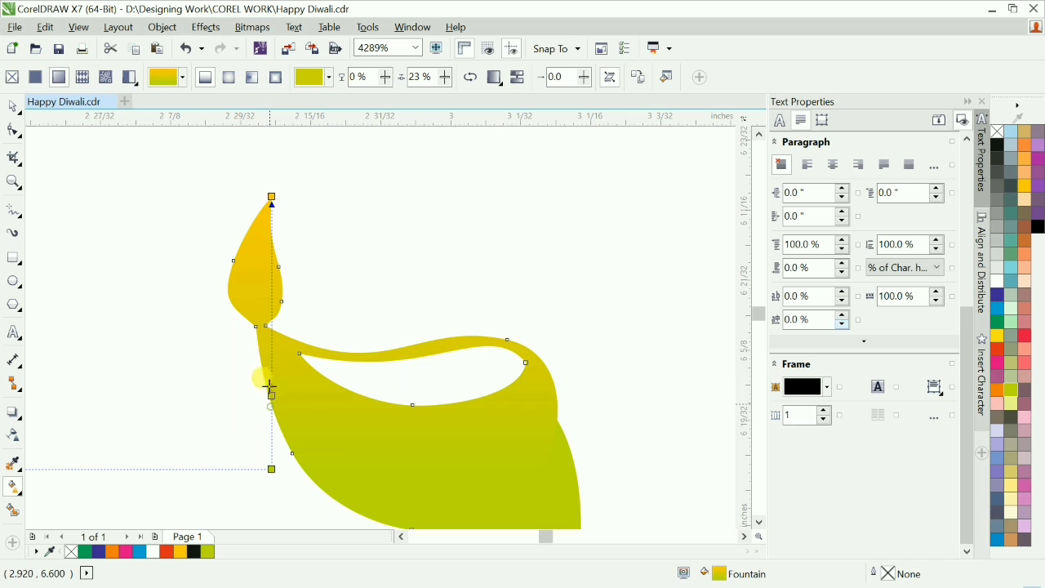
{"action": "double_click", "coordinate": [273, 225]}
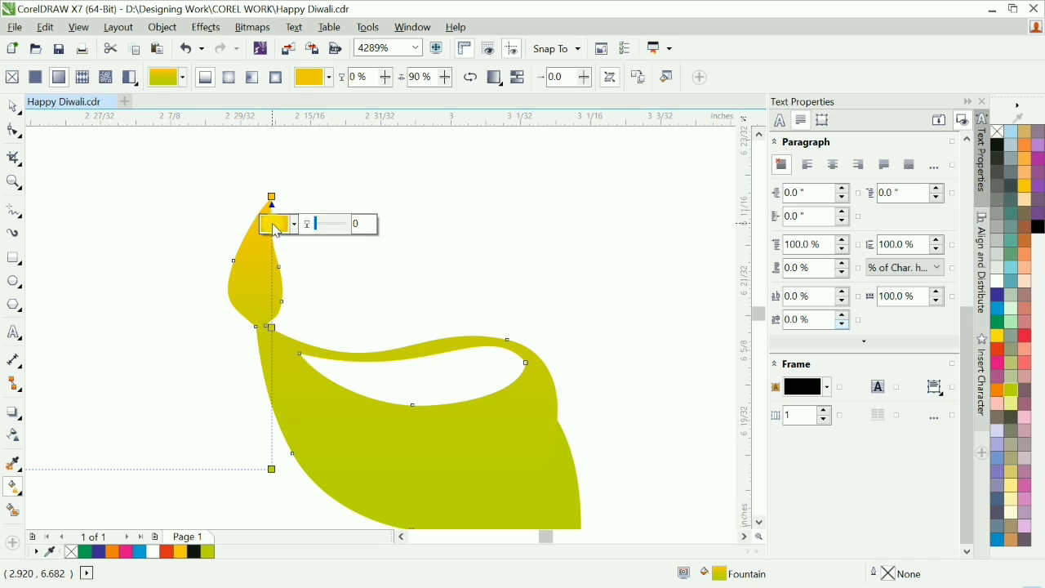
{"action": "left_click", "coordinate": [268, 227]}
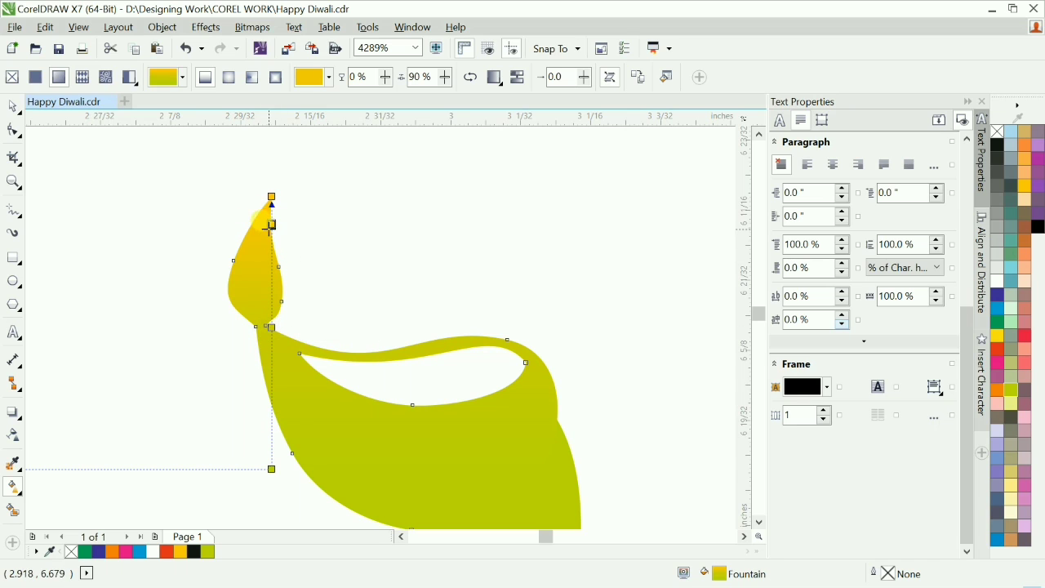
{"action": "left_click", "coordinate": [272, 321]}
{"action": "left_click", "coordinate": [184, 338]}
{"action": "key", "text": "space"}
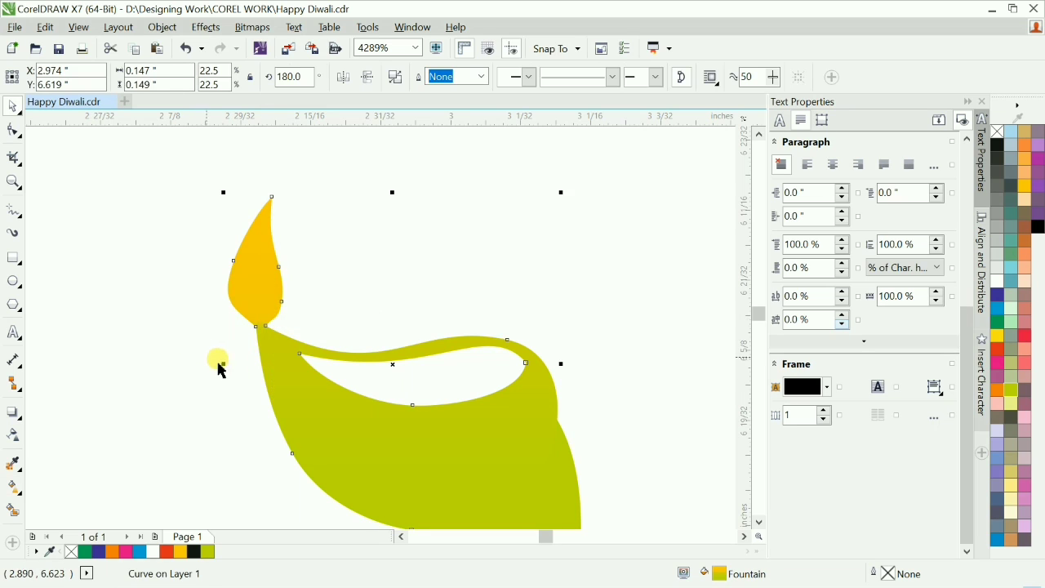
{"action": "scroll", "coordinate": [191, 246], "scroll_direction": "down", "scroll_amount": 4}
{"action": "left_click", "coordinate": [155, 244]}
{"action": "scroll", "coordinate": [159, 255], "scroll_direction": "up", "scroll_amount": 4}
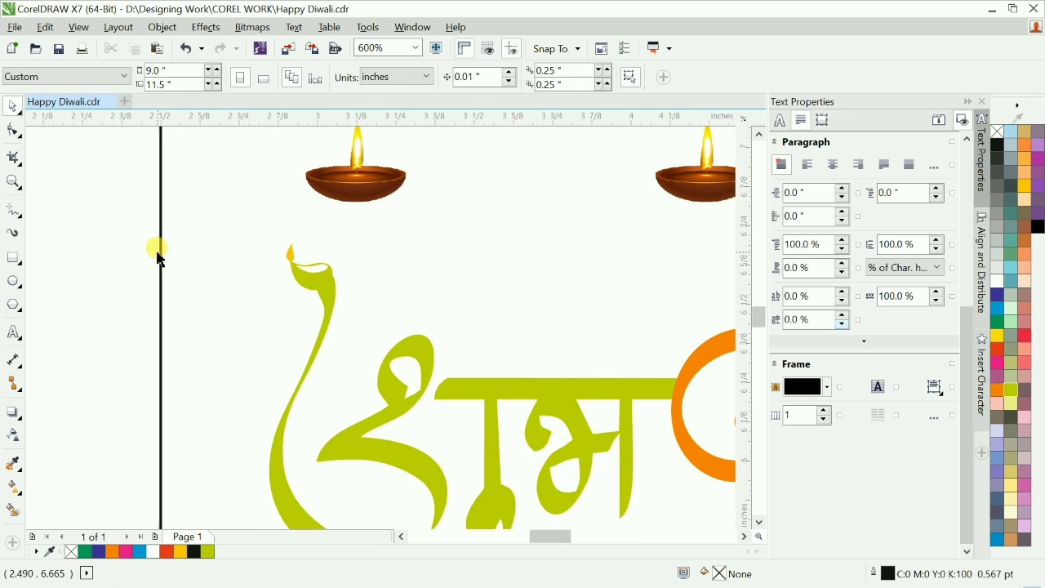
Step: Group the शुभ lettering with the green diya on its first stroke
{"action": "scroll", "coordinate": [159, 255], "scroll_direction": "down", "scroll_amount": 3}
{"action": "scroll", "coordinate": [303, 275], "scroll_direction": "down", "scroll_amount": 3}
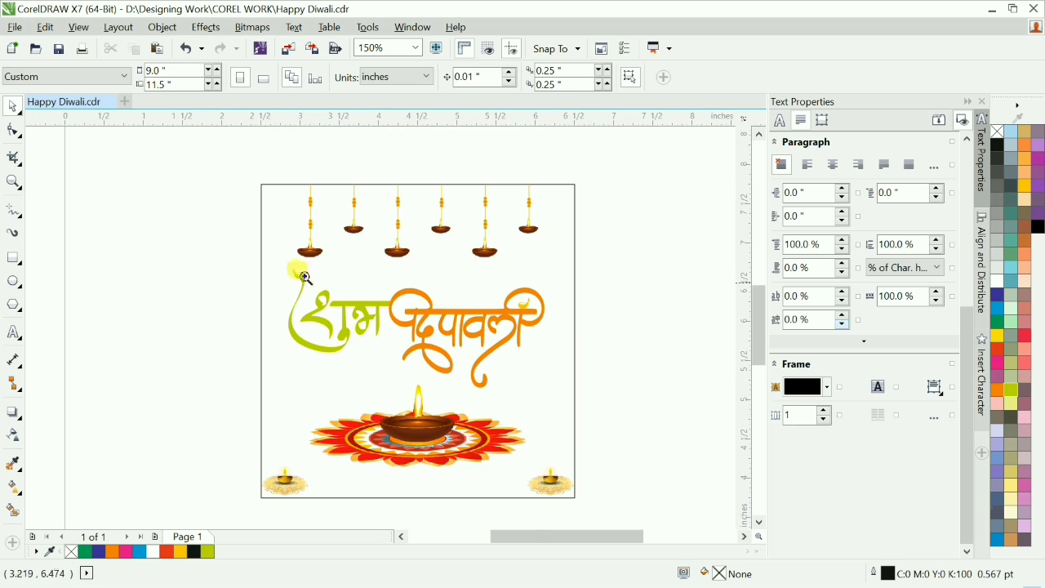
{"action": "scroll", "coordinate": [377, 319], "scroll_direction": "up", "scroll_amount": 5}
{"action": "left_click_drag", "start_coordinate": [93, 168], "coordinate": [450, 467]}
{"action": "key", "text": "ctrl+g"}
{"action": "scroll", "coordinate": [152, 278], "scroll_direction": "down", "scroll_amount": 3}
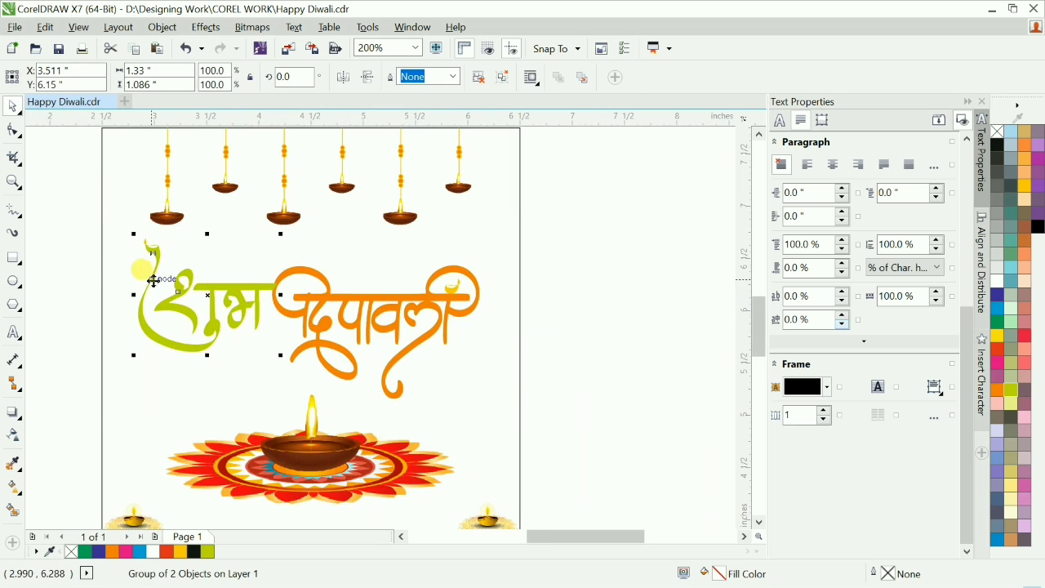
Step: Enlarge the green diya slightly within the शुभ group, scaling it up and outward from the stroke
{"action": "left_click", "coordinate": [72, 202]}
{"action": "left_click_drag", "start_coordinate": [77, 208], "coordinate": [227, 283]}
{"action": "key", "text": "space"}
{"action": "left_click", "coordinate": [308, 313], "text": "ctrl"}
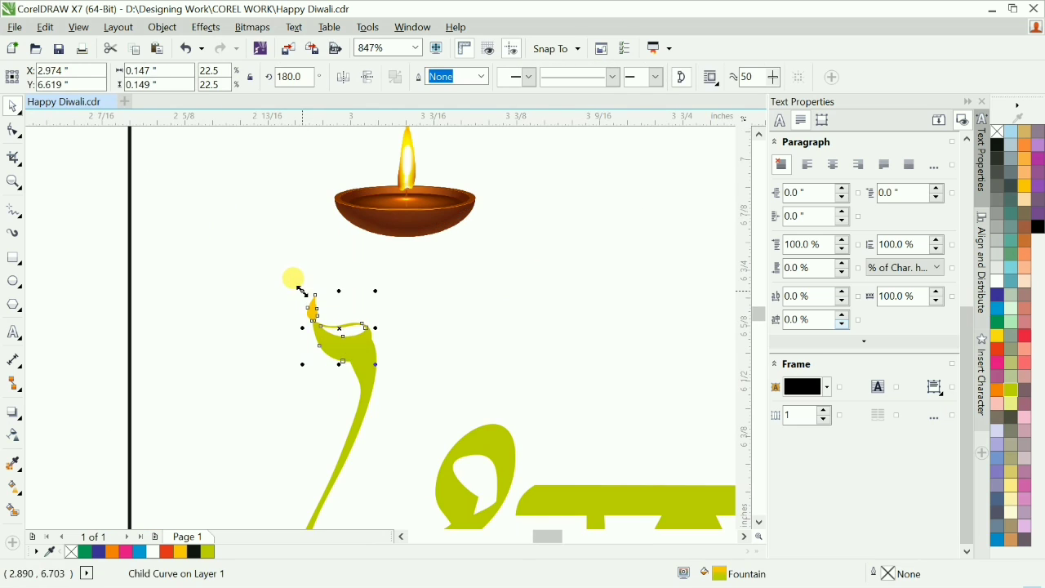
{"action": "left_click_drag", "start_coordinate": [302, 290], "coordinate": [282, 271]}
{"action": "scroll", "coordinate": [255, 239], "scroll_direction": "down", "scroll_amount": 2}
{"action": "left_click", "coordinate": [143, 267]}
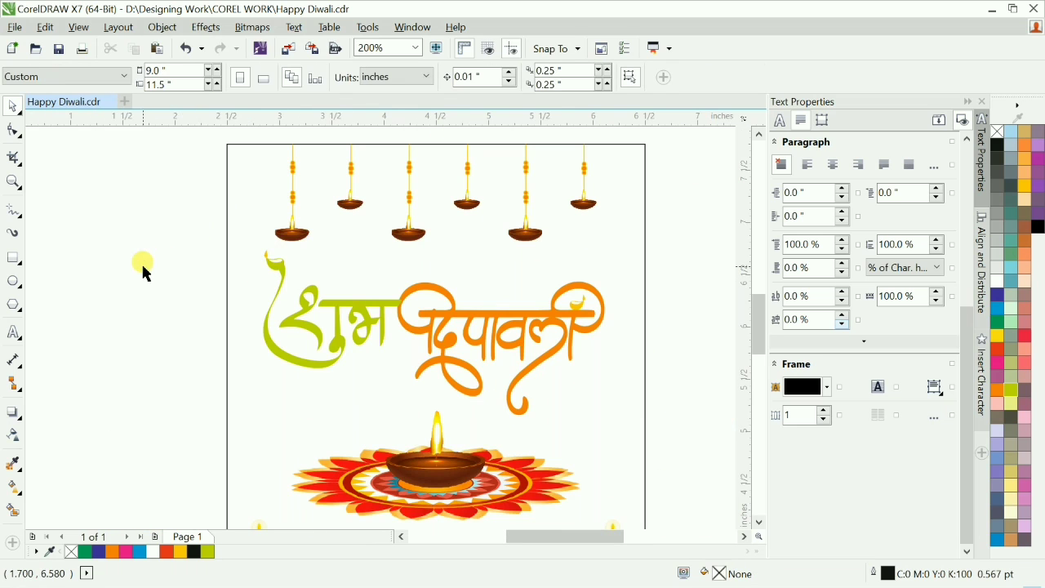
Step: Compare the small yellow diya in the last loop of the orange word with the green diya on शुभ
{"action": "left_click_drag", "start_coordinate": [378, 255], "coordinate": [658, 416]}
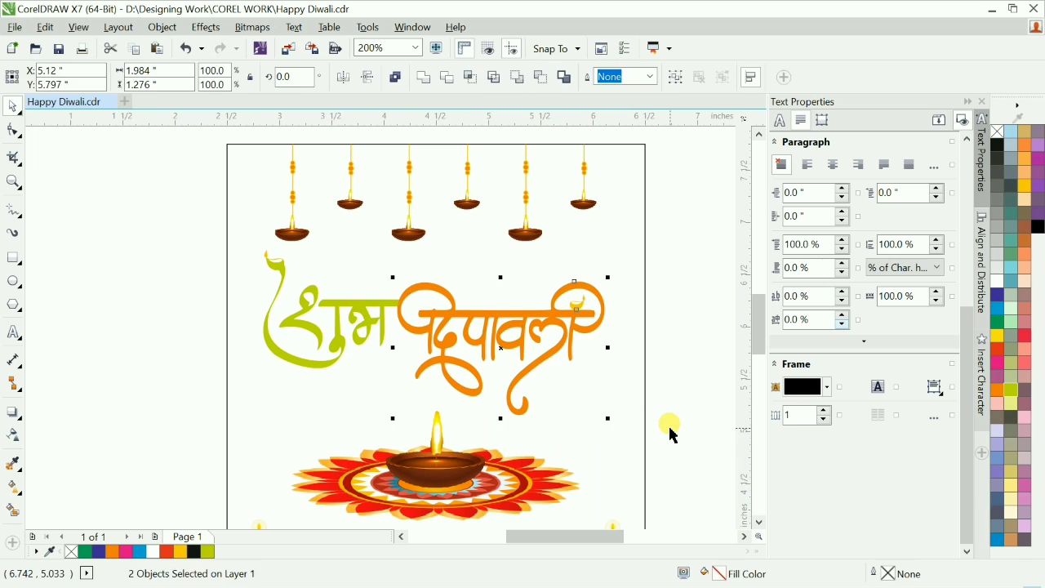
{"action": "left_click", "coordinate": [705, 373]}
{"action": "left_click_drag", "start_coordinate": [550, 301], "coordinate": [625, 350]}
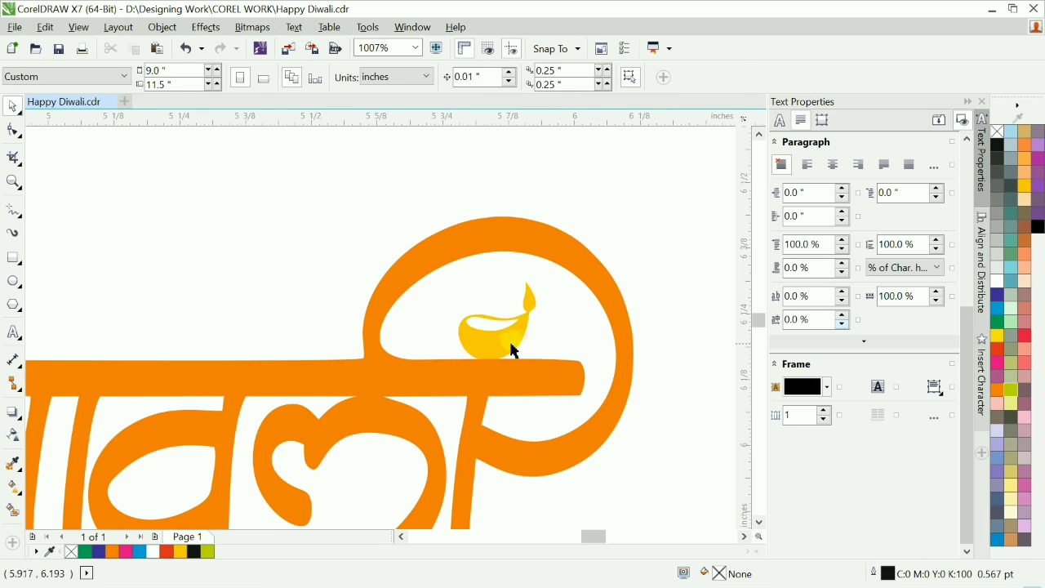
{"action": "left_click", "coordinate": [514, 351]}
{"action": "scroll", "coordinate": [433, 329], "scroll_direction": "down", "scroll_amount": 6}
{"action": "scroll", "coordinate": [262, 333], "scroll_direction": "up", "scroll_amount": 6}
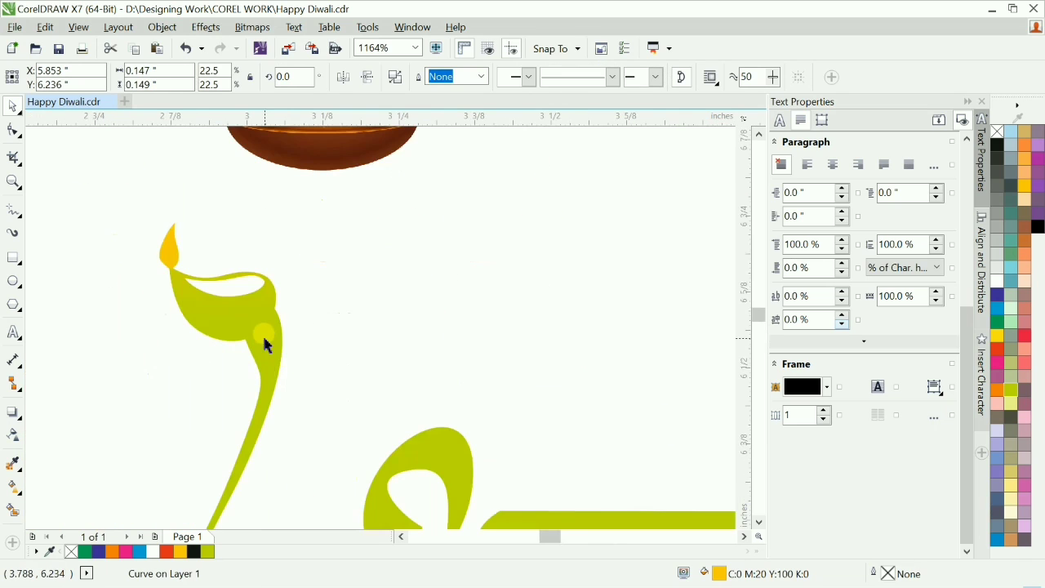
{"action": "scroll", "coordinate": [262, 338], "scroll_direction": "down", "scroll_amount": 6}
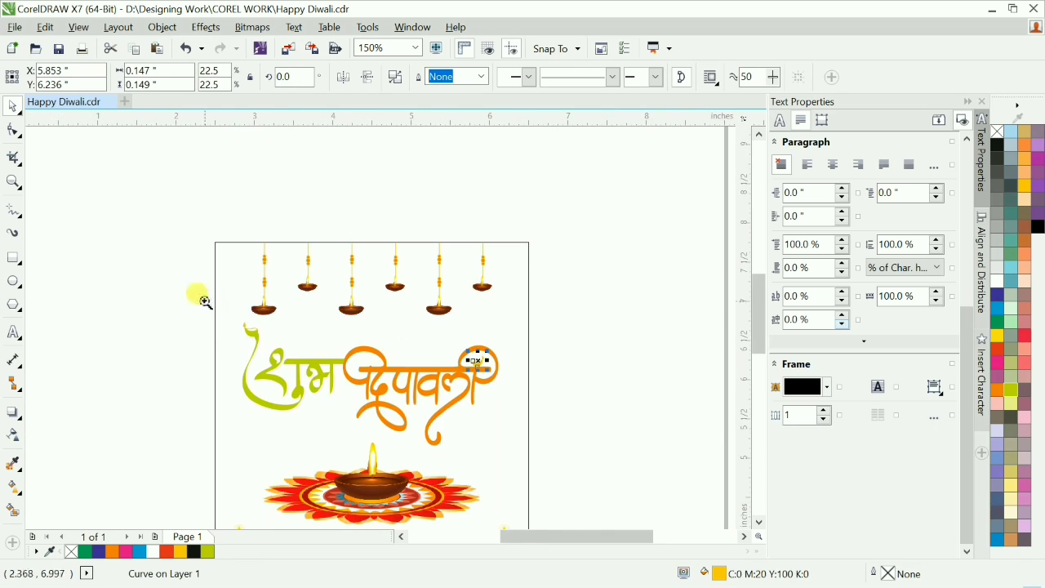
{"action": "scroll", "coordinate": [380, 367], "scroll_direction": "up", "scroll_amount": 2}
{"action": "left_click", "coordinate": [688, 347]}
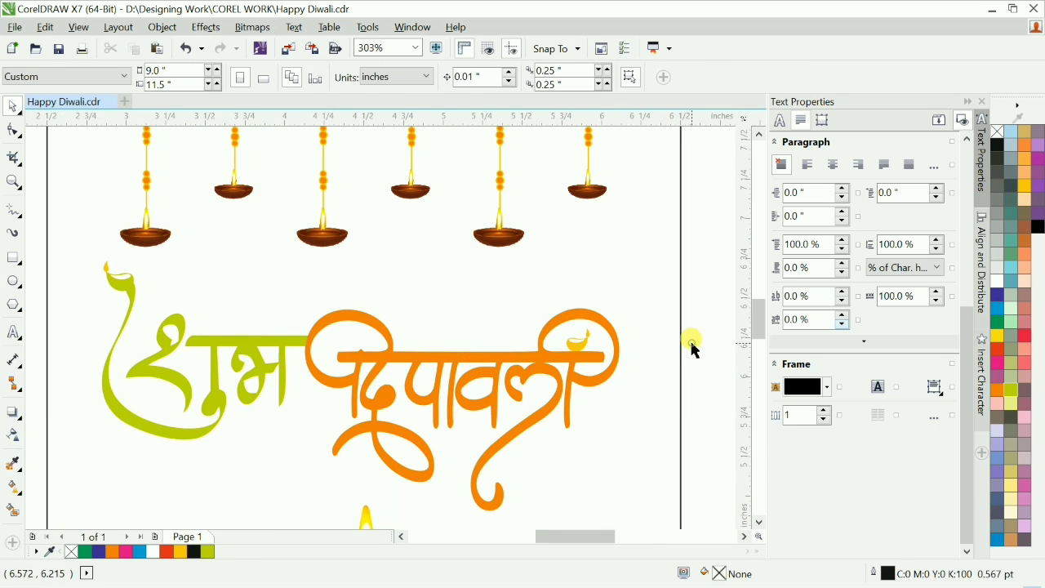
Step: Delete the small yellow diya inside the last loop of the orange word
{"action": "scroll", "coordinate": [689, 338], "scroll_direction": "down", "scroll_amount": 2}
{"action": "left_click_drag", "start_coordinate": [317, 266], "coordinate": [603, 354]}
{"action": "left_click", "coordinate": [618, 339]}
{"action": "key", "text": "Delete"}
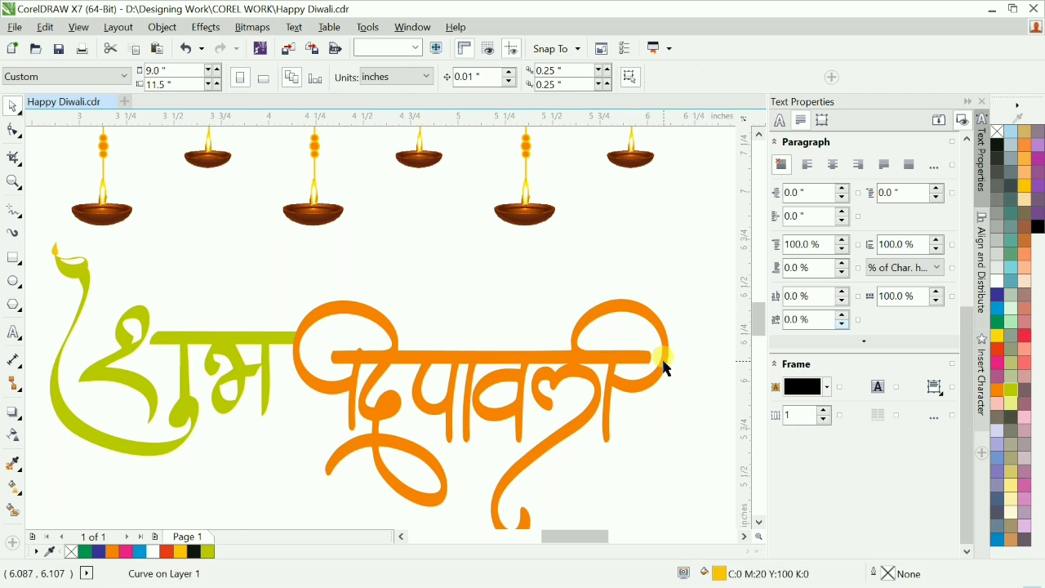
Step: Fill the square background with Pale Yellow (C0 M0 Y20 K0) and remove its outline
{"action": "scroll", "coordinate": [542, 312], "scroll_direction": "down", "scroll_amount": 1}
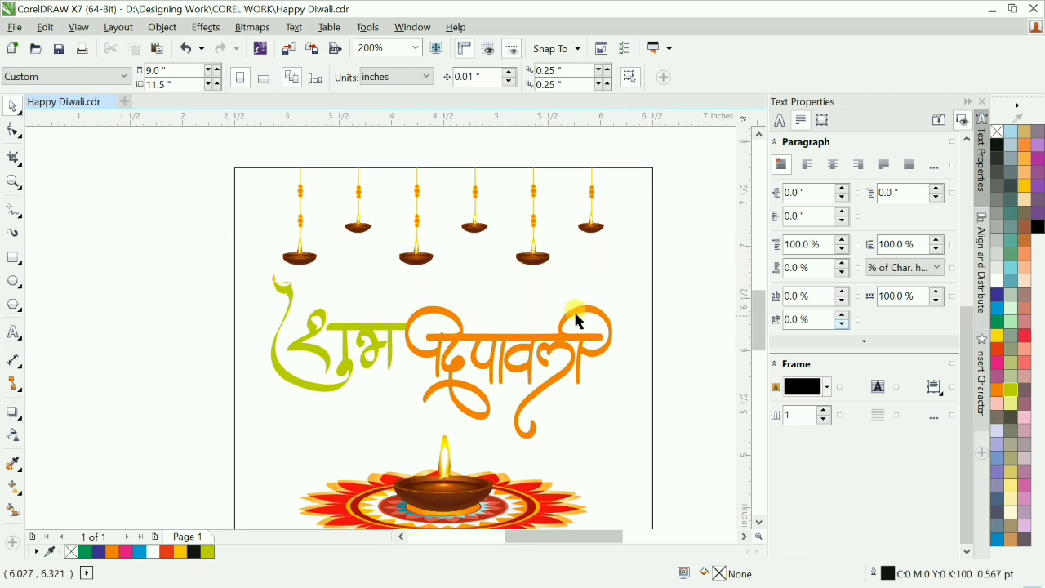
{"action": "scroll", "coordinate": [575, 314], "scroll_direction": "down", "scroll_amount": 1}
{"action": "key", "text": "F2"}
{"action": "left_click_drag", "start_coordinate": [340, 246], "coordinate": [674, 462]}
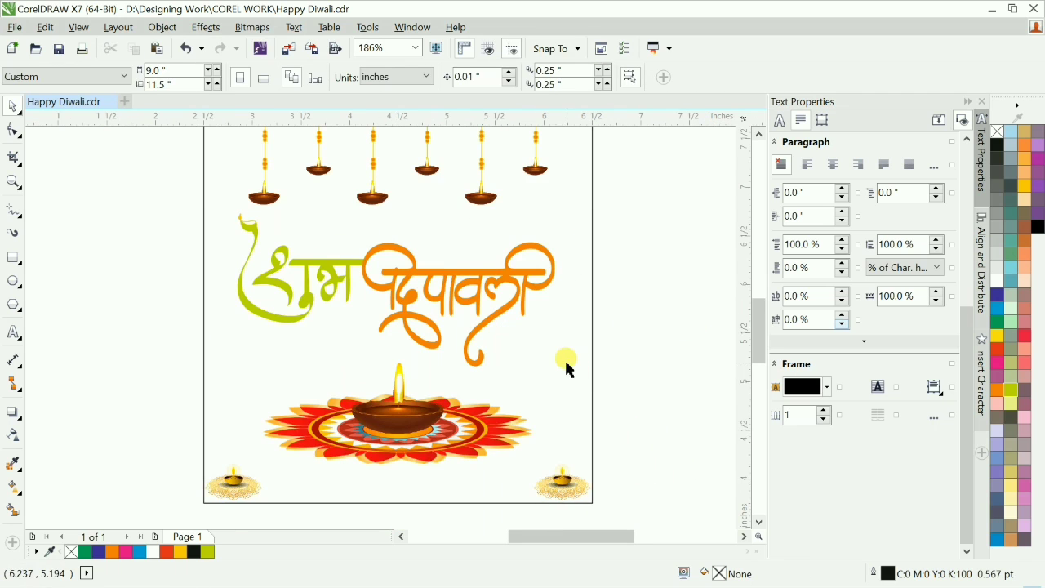
{"action": "left_click", "coordinate": [569, 369]}
{"action": "left_click", "coordinate": [1025, 185]}
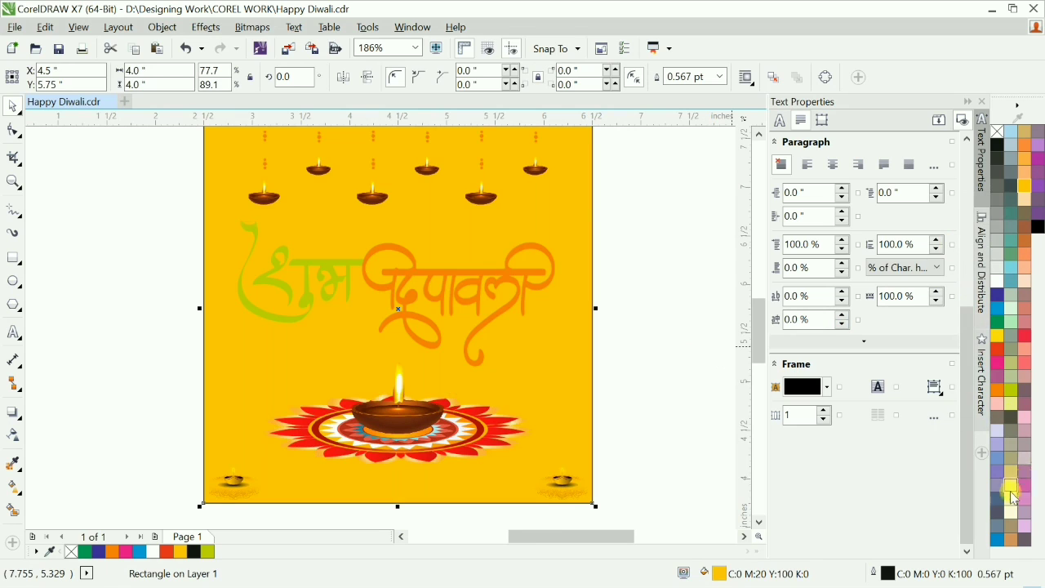
{"action": "left_click", "coordinate": [1013, 512]}
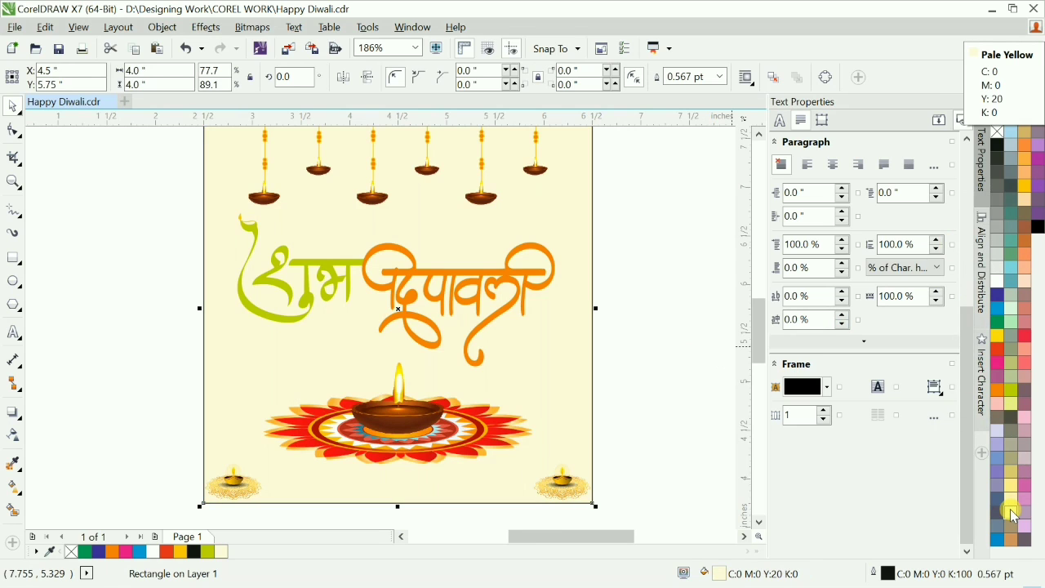
{"action": "left_click", "coordinate": [1012, 504]}
{"action": "left_click", "coordinate": [1012, 515]}
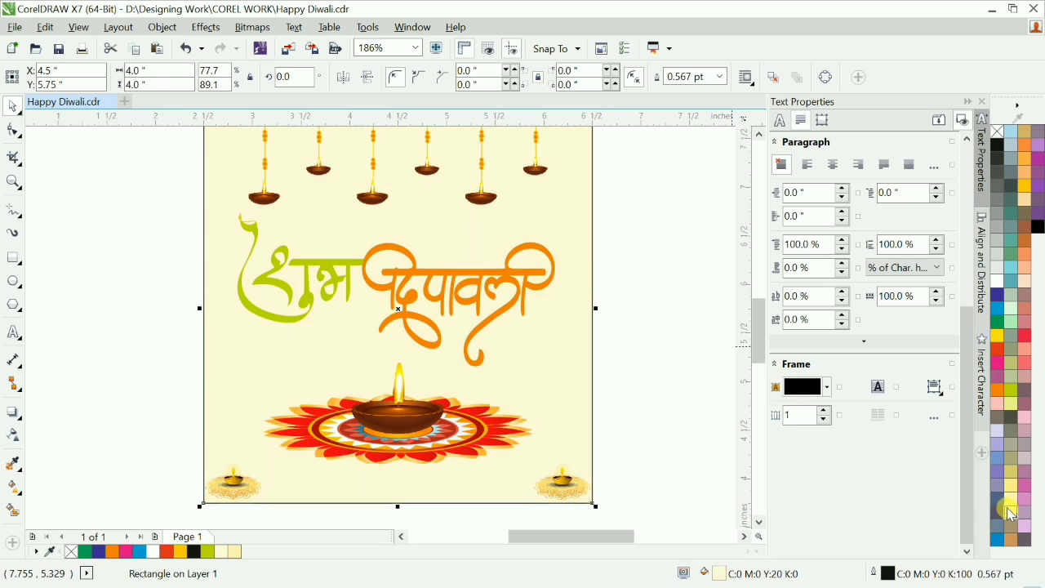
{"action": "right_click", "coordinate": [998, 133]}
{"action": "left_click", "coordinate": [678, 335]}
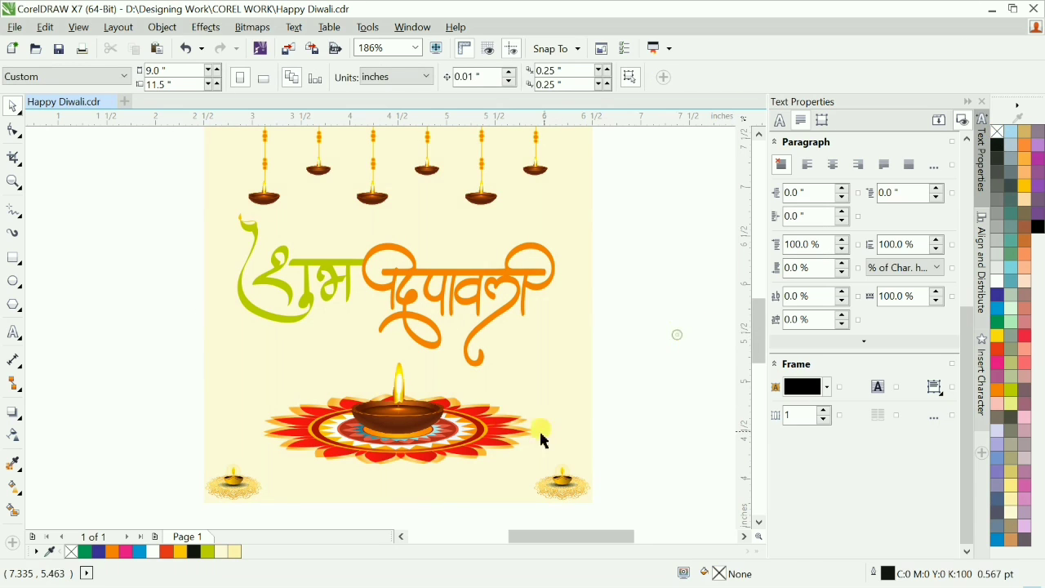
Step: Group the background square and all artwork of the greeting into one object
{"action": "scroll", "coordinate": [544, 441], "scroll_direction": "down", "scroll_amount": 3}
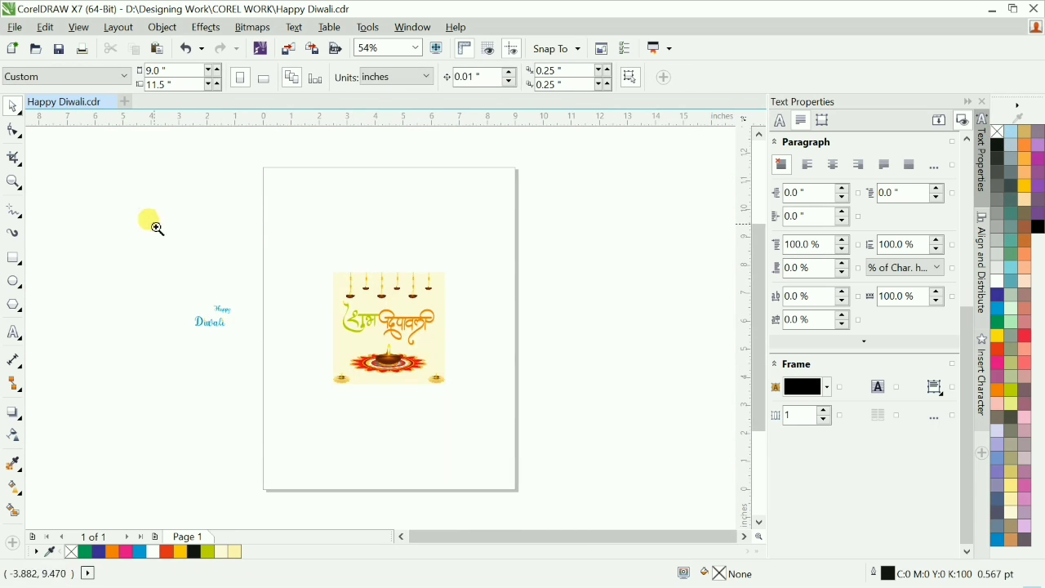
{"action": "left_click_drag", "start_coordinate": [154, 224], "coordinate": [529, 441]}
{"action": "left_click_drag", "start_coordinate": [337, 188], "coordinate": [628, 482]}
{"action": "left_click", "coordinate": [654, 385]}
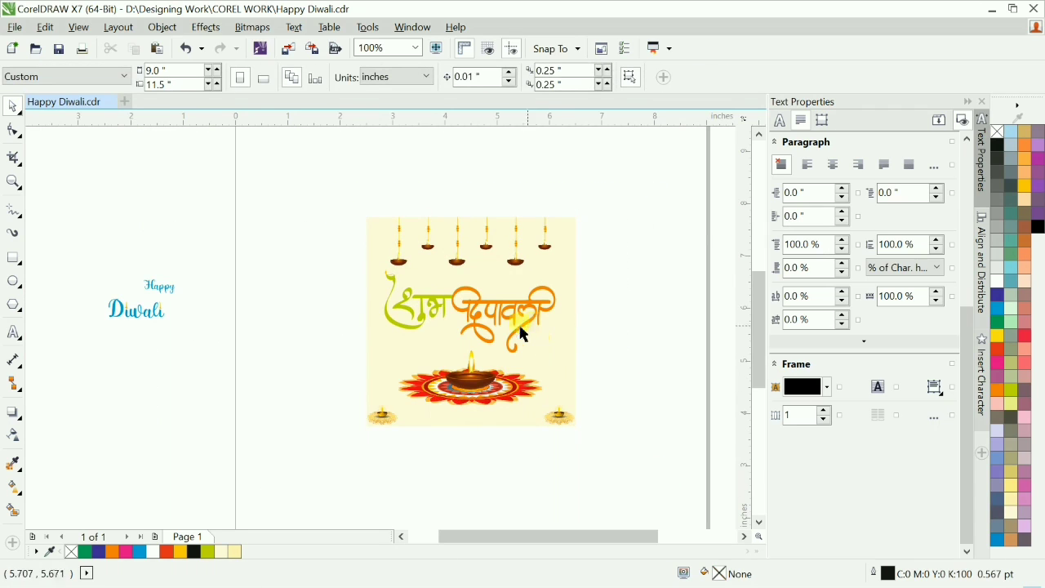
Step: Move the grouped greeting straight up the page until its centre sits at Y about 9 inches
{"action": "scroll", "coordinate": [455, 273], "scroll_direction": "down", "scroll_amount": 1}
{"action": "key", "text": "F2"}
{"action": "left_click_drag", "start_coordinate": [328, 200], "coordinate": [545, 310]}
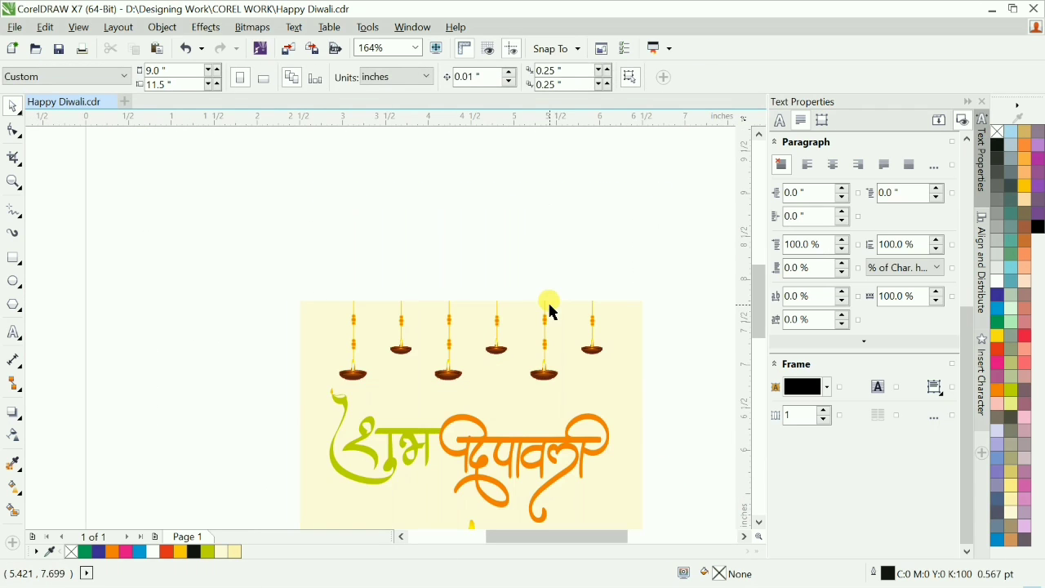
{"action": "scroll", "coordinate": [476, 296], "scroll_direction": "down", "scroll_amount": 2}
{"action": "left_click_drag", "start_coordinate": [476, 318], "coordinate": [473, 256]}
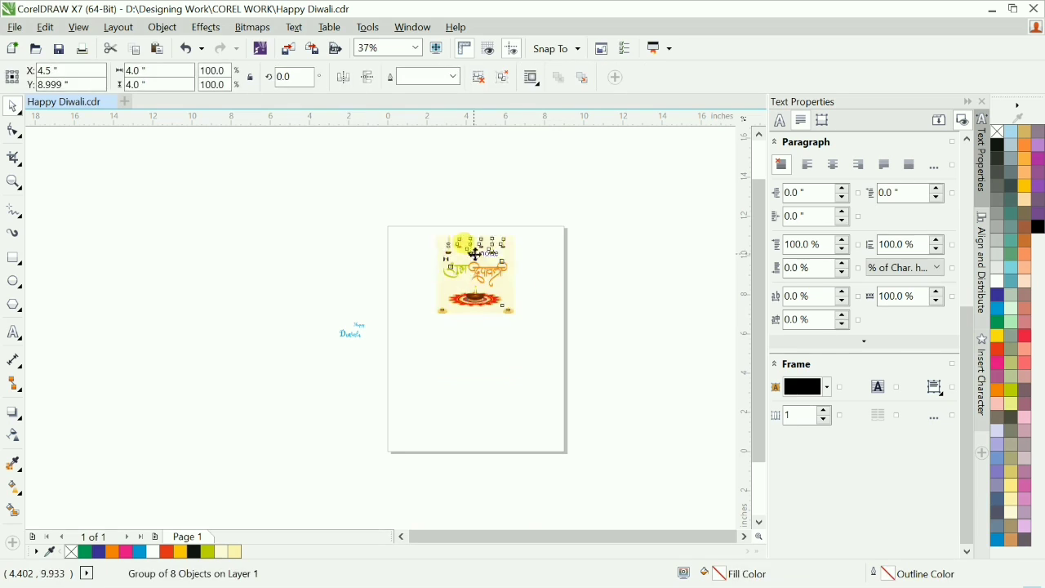
{"action": "left_click", "coordinate": [530, 278]}
Step: Examine the complete greeting on its pale yellow background and its diya-rangoli centrepiece up close
{"action": "key", "text": "F2"}
{"action": "left_click_drag", "start_coordinate": [338, 208], "coordinate": [373, 280]}
{"action": "scroll", "coordinate": [438, 381], "scroll_direction": "up", "scroll_amount": 1}
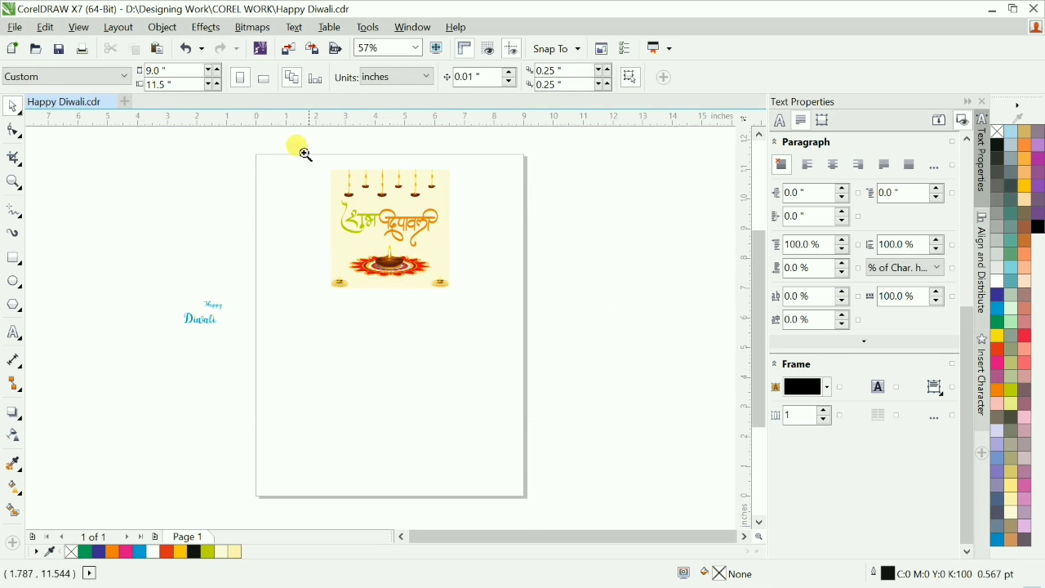
{"action": "left_click_drag", "start_coordinate": [303, 152], "coordinate": [487, 312]}
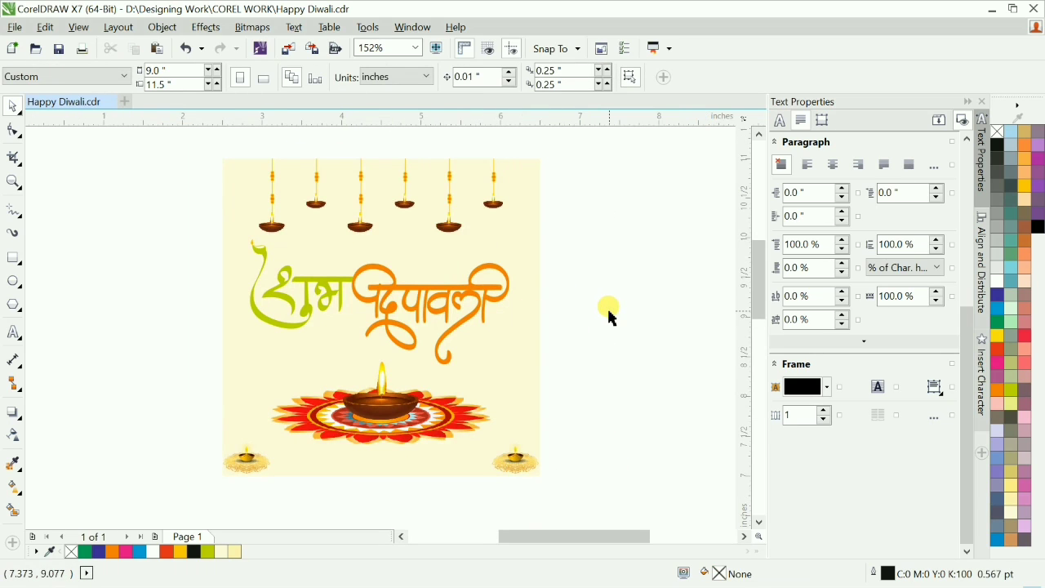
{"action": "key", "text": "F4"}
{"action": "key", "text": "F2"}
{"action": "left_click_drag", "start_coordinate": [292, 370], "coordinate": [460, 463]}
{"action": "scroll", "coordinate": [456, 294], "scroll_direction": "down", "scroll_amount": 1}
Step: Apply a black drop shadow to the rangoli bitmap, offset straight down by about 0.059 inches
{"action": "key", "text": "F2"}
{"action": "left_click_drag", "start_coordinate": [115, 138], "coordinate": [689, 391]}
{"action": "left_click", "coordinate": [560, 374]}
{"action": "left_click", "coordinate": [18, 415]}
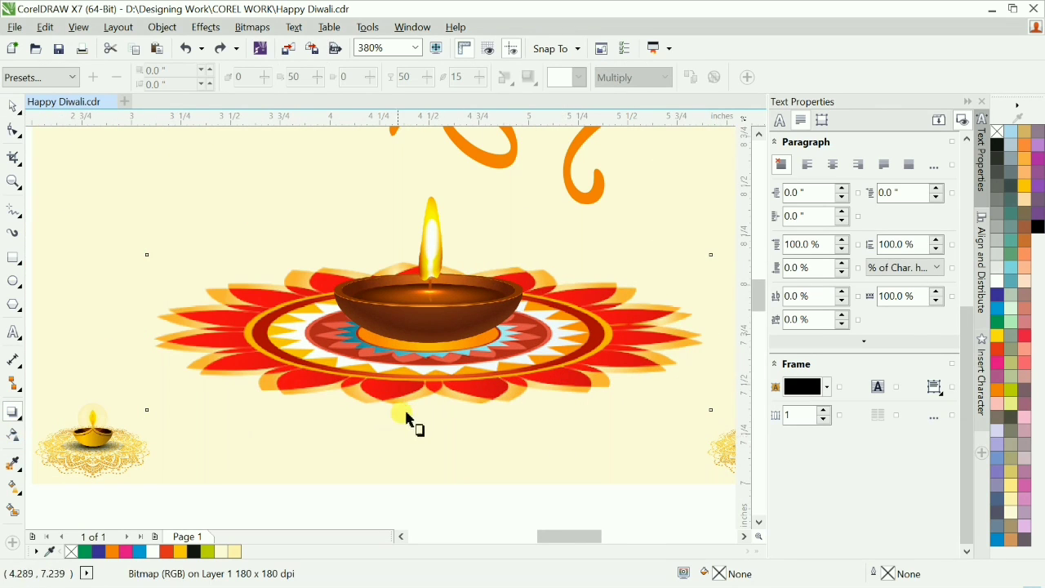
{"action": "left_click", "coordinate": [408, 412]}
{"action": "mouse_move", "coordinate": [445, 420]}
{"action": "left_mouse_down"}
{"action": "mouse_move", "coordinate": [431, 408]}
{"action": "mouse_move", "coordinate": [427, 422]}
{"action": "left_mouse_up"}
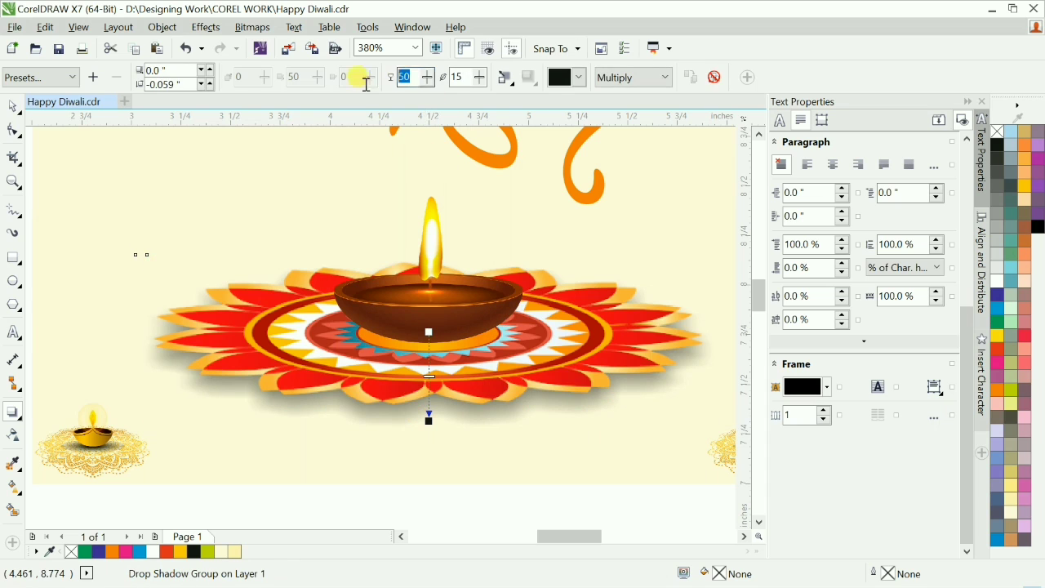
Step: Set the rangoli shadow's feathering to 5 and its opacity to 25
{"action": "double_click", "coordinate": [461, 77]}
{"action": "type", "text": "5"}
{"action": "key", "text": "Return"}
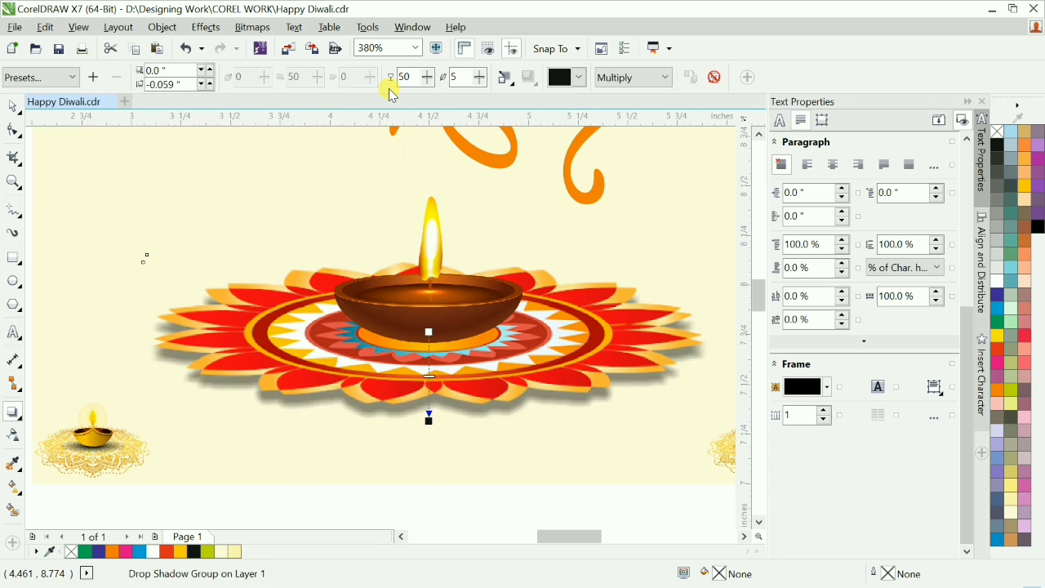
{"action": "type", "text": "25"}
{"action": "key", "text": "Return"}
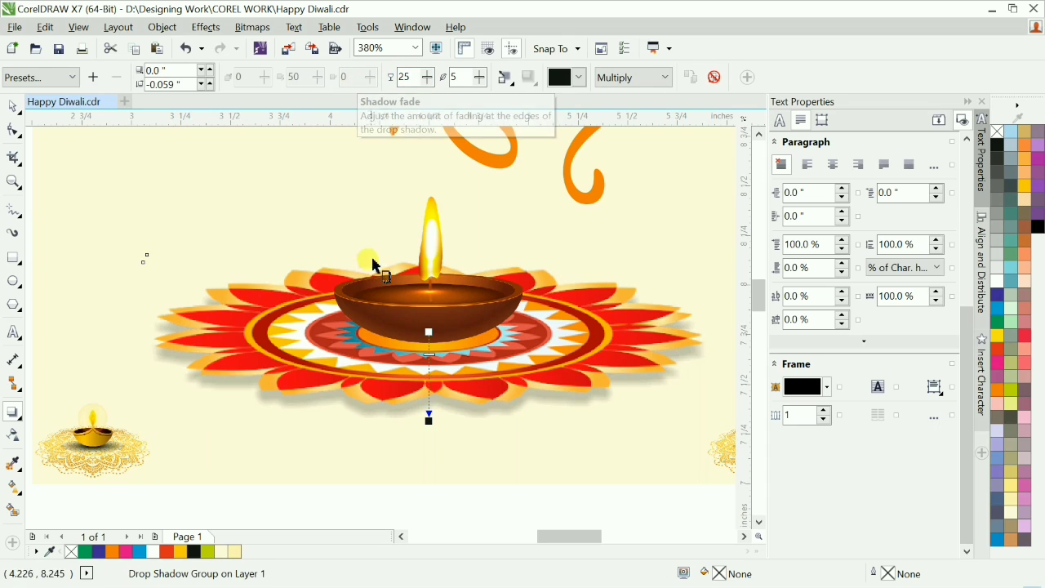
Step: Shorten the rangoli shadow's vertical offset to -0.031 inches and set its opacity to 35
{"action": "mouse_move", "coordinate": [430, 417]}
{"action": "left_mouse_down"}
{"action": "mouse_move", "coordinate": [494, 437]}
{"action": "mouse_move", "coordinate": [430, 415]}
{"action": "left_mouse_up"}
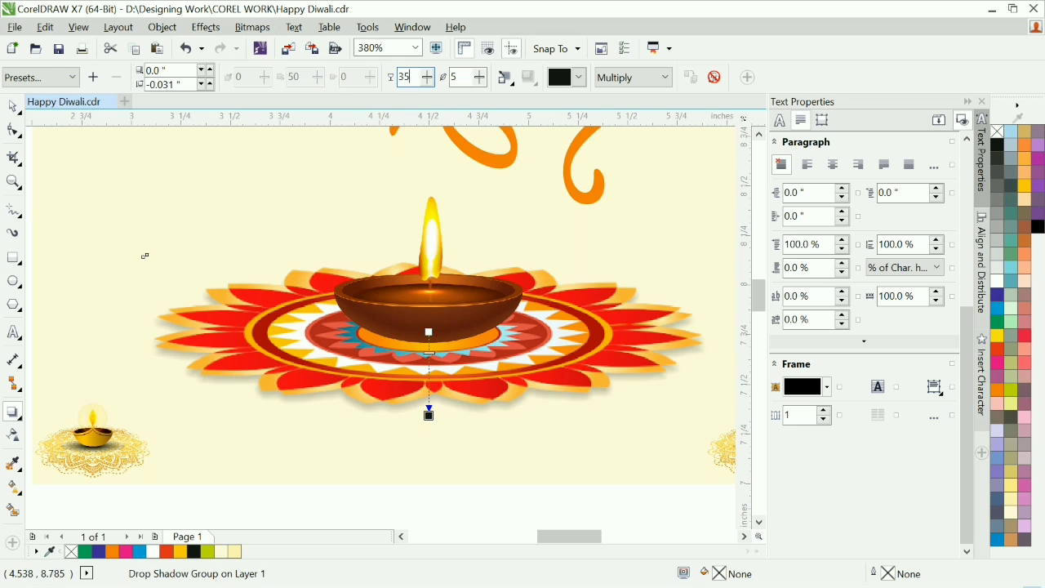
{"action": "key", "text": "Return"}
{"action": "scroll", "coordinate": [472, 418], "scroll_direction": "down", "scroll_amount": 4}
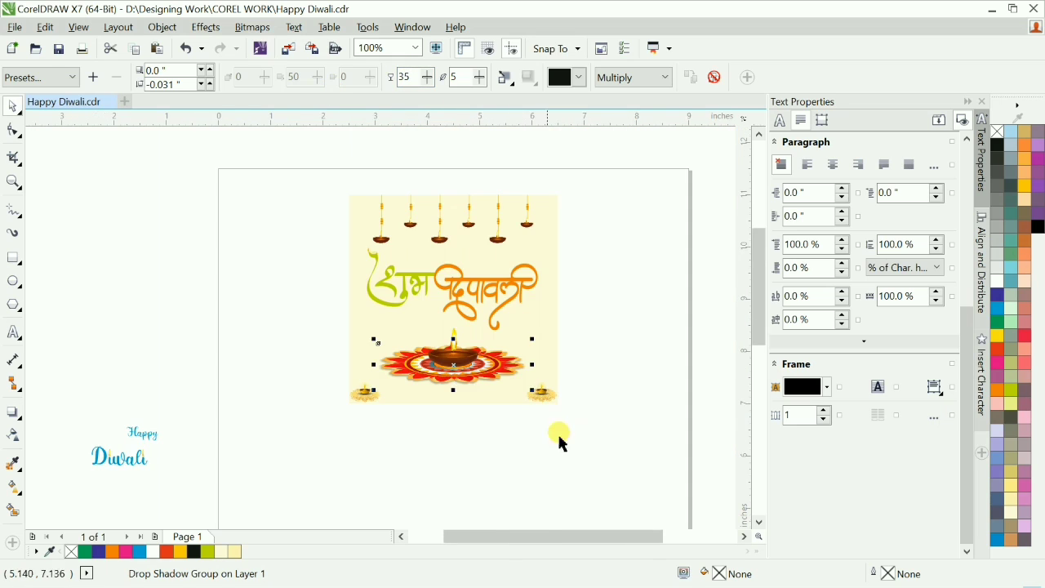
{"action": "left_click", "coordinate": [264, 296]}
{"action": "scroll", "coordinate": [532, 415], "scroll_direction": "up", "scroll_amount": 2}
{"action": "scroll", "coordinate": [335, 359], "scroll_direction": "up", "scroll_amount": 1}
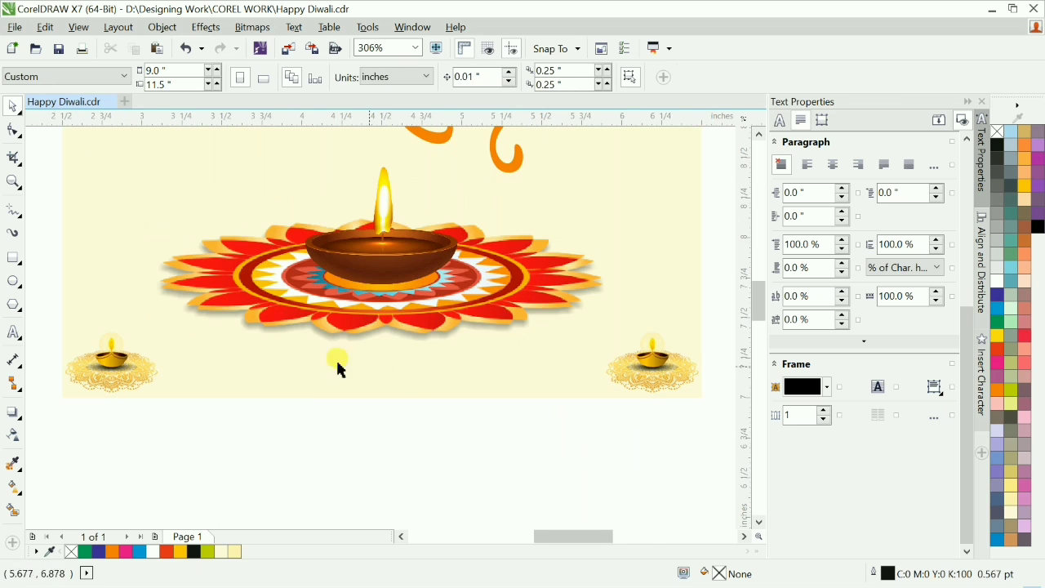
Step: Examine the corner diyas up close and the overall greeting layout
{"action": "scroll", "coordinate": [196, 418], "scroll_direction": "up", "scroll_amount": 3}
{"action": "scroll", "coordinate": [194, 420], "scroll_direction": "down", "scroll_amount": 5}
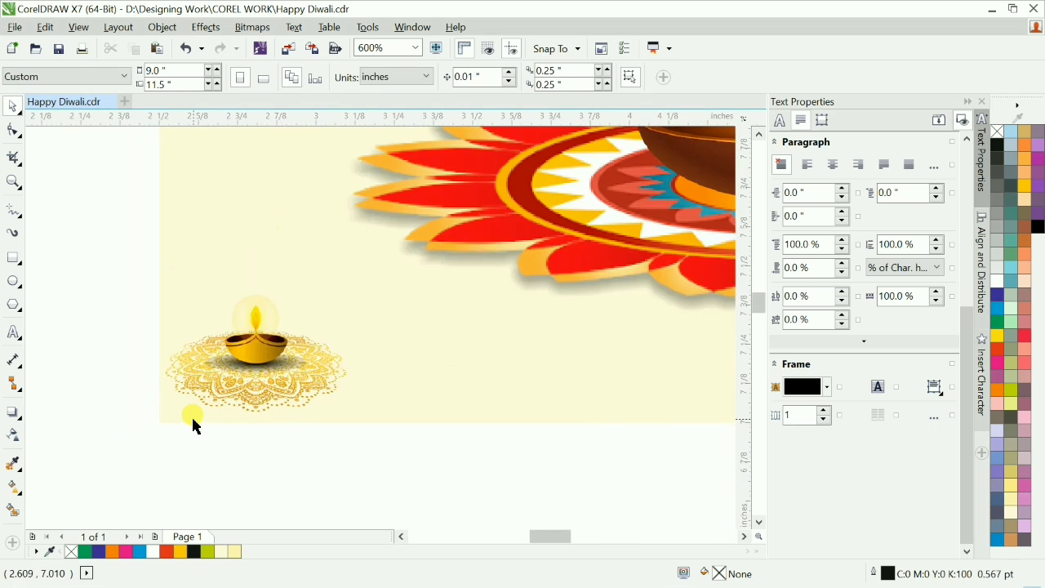
{"action": "scroll", "coordinate": [512, 351], "scroll_direction": "left", "scroll_amount": 3}
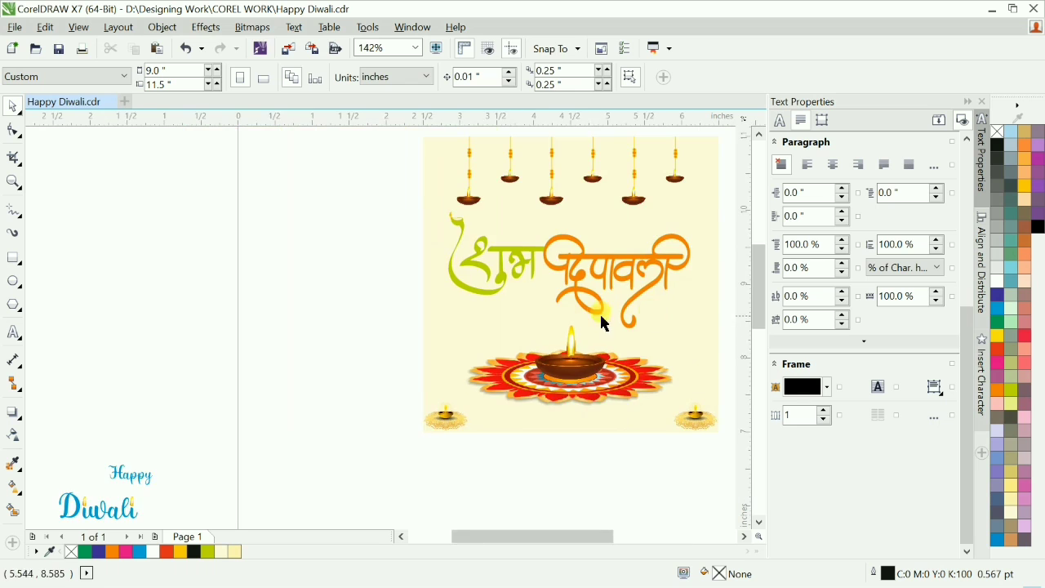
{"action": "scroll", "coordinate": [600, 343], "scroll_direction": "down", "scroll_amount": 2}
{"action": "left_click_drag", "start_coordinate": [337, 223], "coordinate": [476, 305]}
{"action": "key", "text": "F2"}
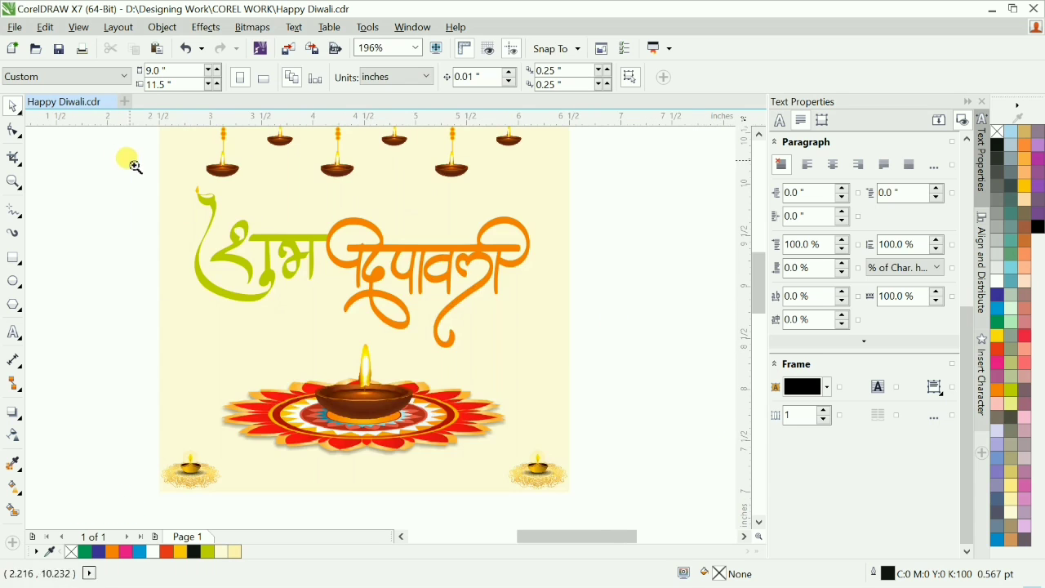
Step: Group the green and orange calligraphy words together
{"action": "left_click_drag", "start_coordinate": [133, 166], "coordinate": [587, 354]}
{"action": "left_click", "coordinate": [459, 310]}
{"action": "left_click_drag", "start_coordinate": [459, 310], "coordinate": [489, 282]}
{"action": "key", "text": "ctrl+z"}
{"action": "left_click", "coordinate": [303, 293], "text": "shift"}
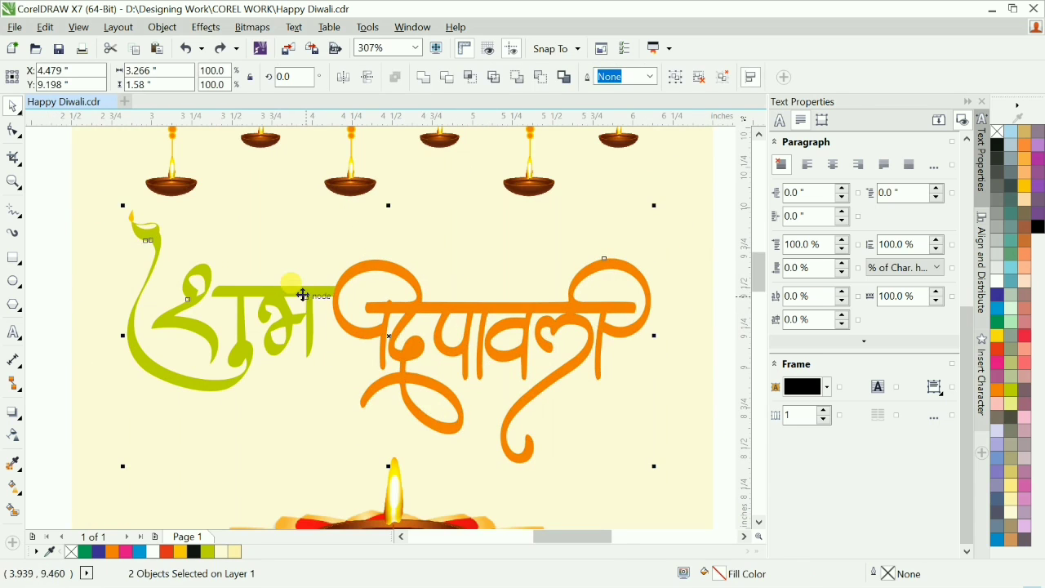
{"action": "left_click_drag", "start_coordinate": [302, 294], "coordinate": [337, 273]}
{"action": "key", "text": "ctrl+z"}
{"action": "key", "text": "ctrl+g"}
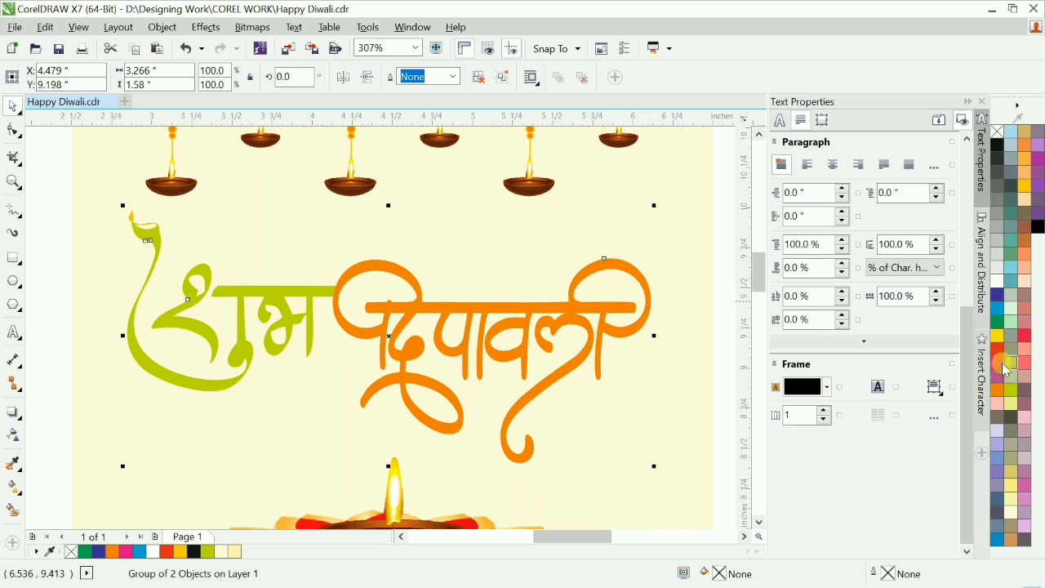
Step: Give the unfilled duplicate of the calligraphy group a 1 pt orange outline
{"action": "right_click", "coordinate": [1001, 390]}
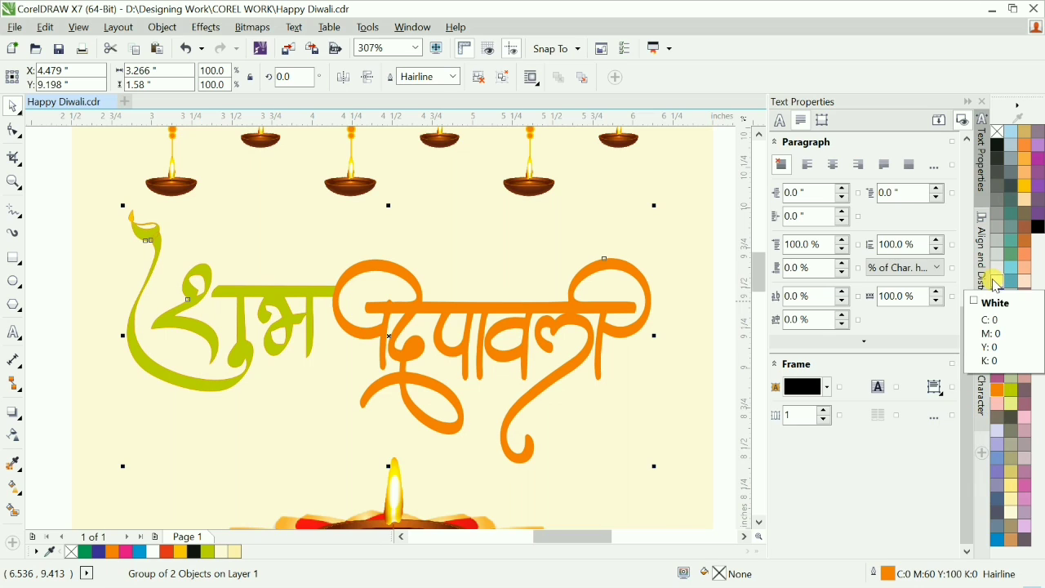
{"action": "key", "text": "F12"}
{"action": "type", "text": "1"}
{"action": "key", "text": "Return"}
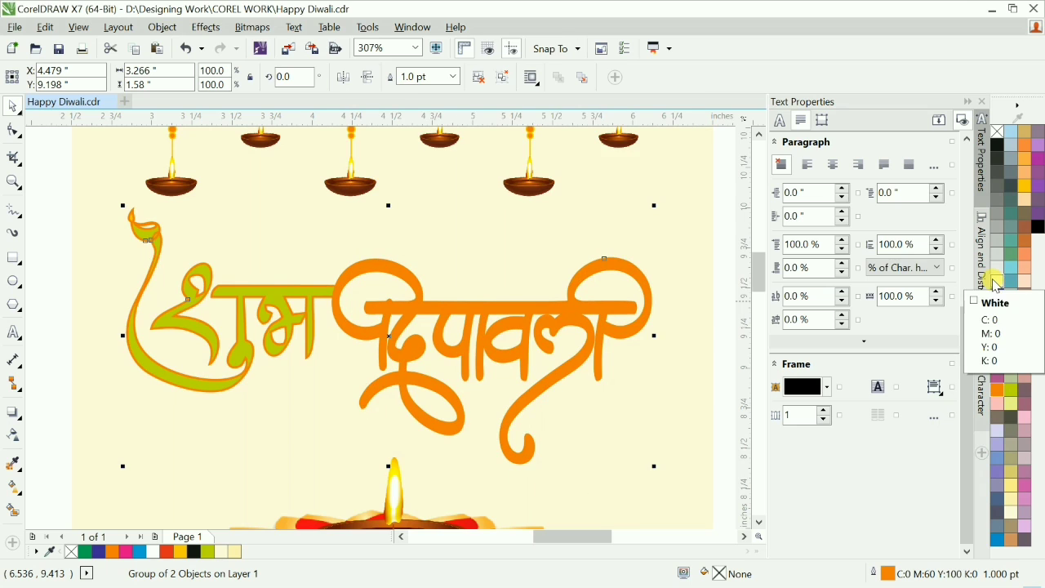
Step: Try offsetting the outline copy of the calligraphy 0.02 inches up and to the left of the filled lettering
{"action": "key", "text": "Up"}
{"action": "key", "text": "Left"}
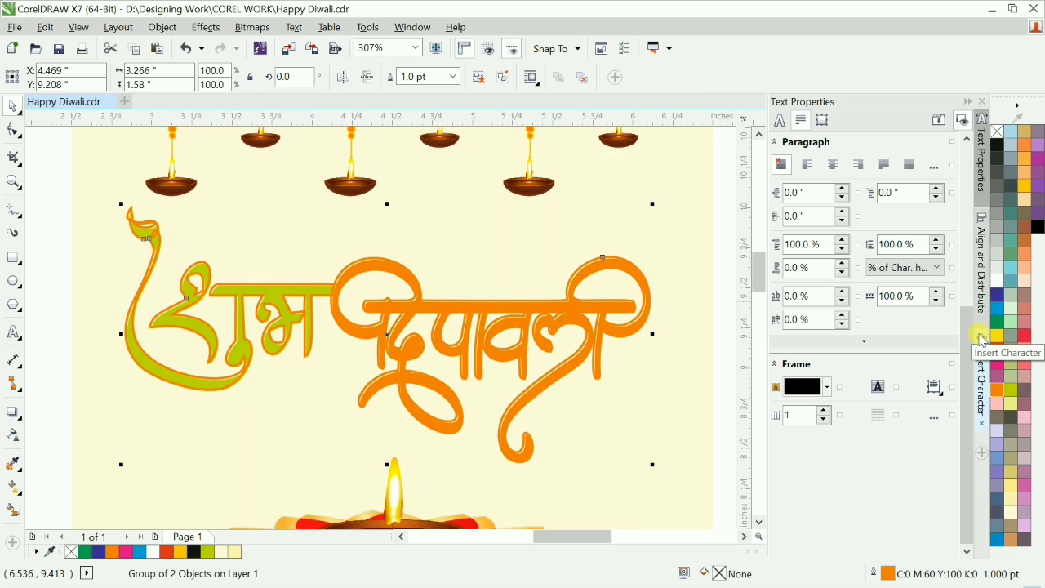
{"action": "key", "text": "Up"}
{"action": "key", "text": "Left"}
{"action": "key", "text": "Right"}
{"action": "key", "text": "Left"}
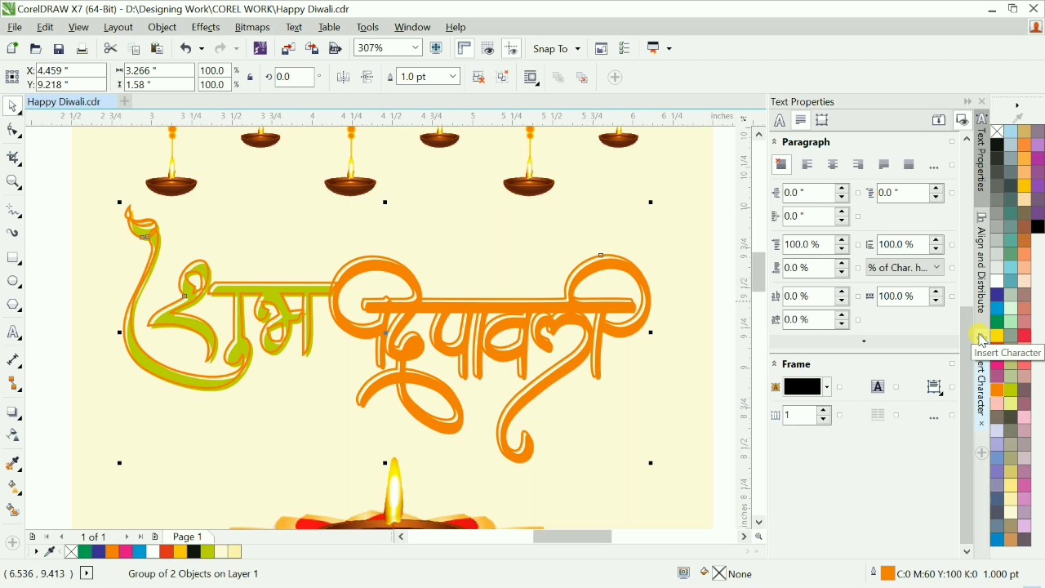
{"action": "key", "text": "Down"}
{"action": "key", "text": "Down"}
{"action": "key", "text": "Right"}
{"action": "key", "text": "Right"}
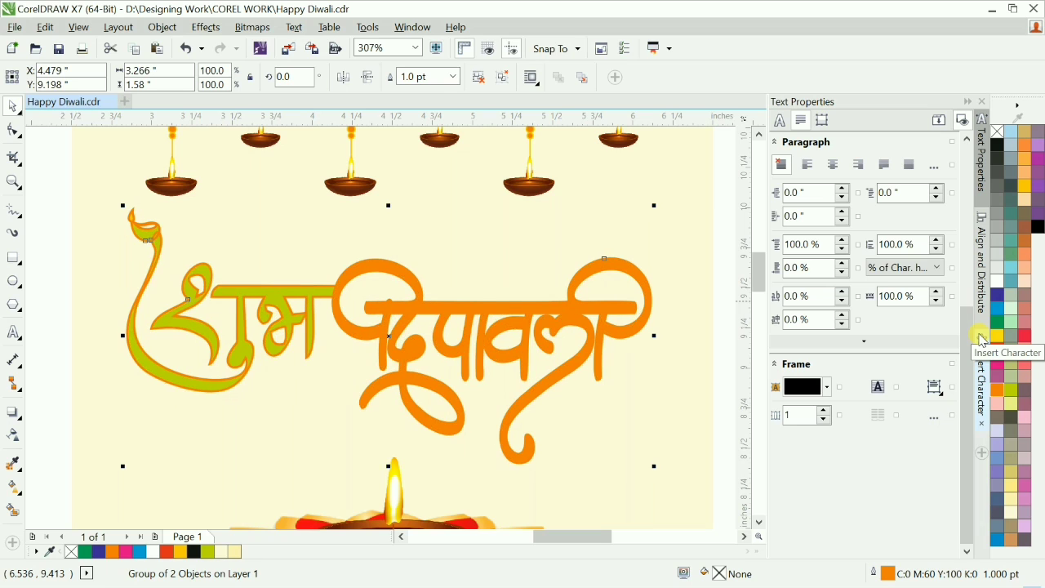
Step: Offset the outline copy of the calligraphy 0.02 inches straight down from the filled lettering
{"action": "key", "text": "Down"}
{"action": "key", "text": "Down"}
{"action": "key", "text": "Right"}
{"action": "key", "text": "Right"}
{"action": "key", "text": "Left"}
{"action": "key", "text": "Left"}
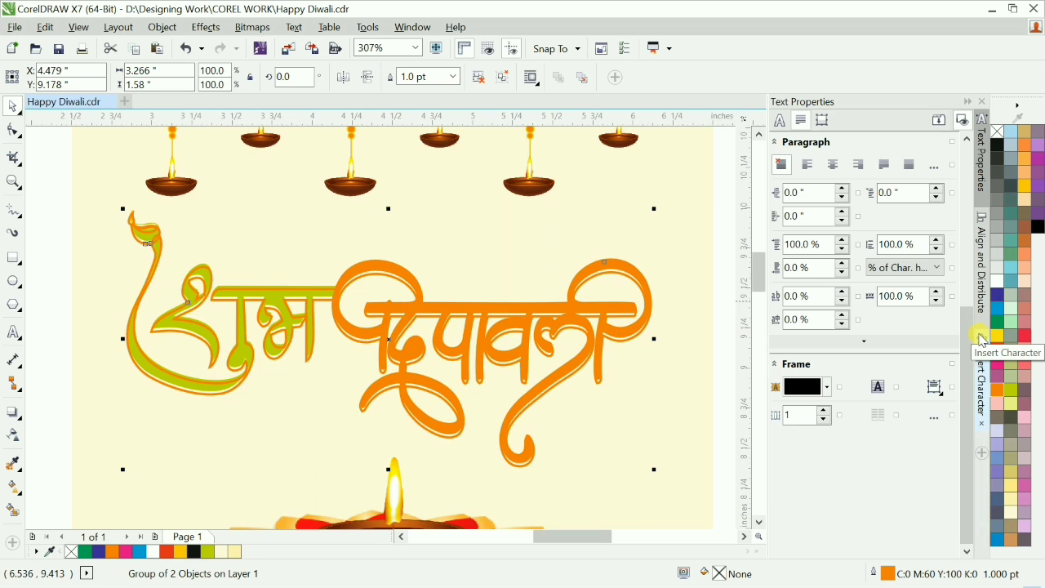
Step: Recolour the outline copy of the first word to the same green as its lettering, C40 M0 Y100 K0
{"action": "left_click", "coordinate": [234, 356], "text": "ctrl"}
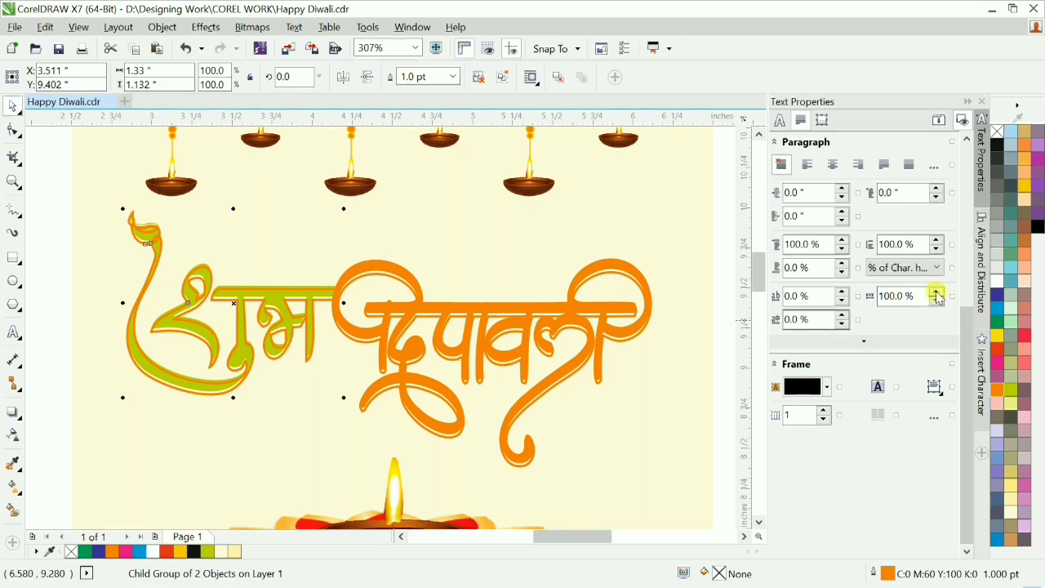
{"action": "right_click", "coordinate": [1015, 396]}
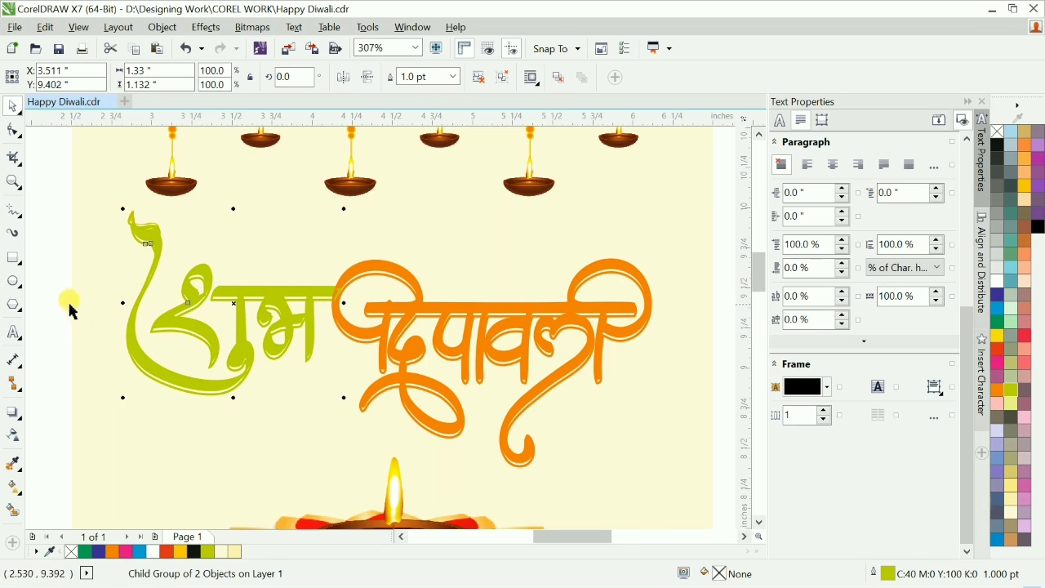
{"action": "left_click", "coordinate": [104, 253]}
Step: Delete the outline copy of the small diya at the tip of the green word
{"action": "left_click_drag", "start_coordinate": [106, 192], "coordinate": [388, 394]}
{"action": "scroll", "coordinate": [234, 298], "scroll_direction": "down", "scroll_amount": 2}
{"action": "key", "text": "F2"}
{"action": "left_click", "coordinate": [286, 381], "text": "ctrl"}
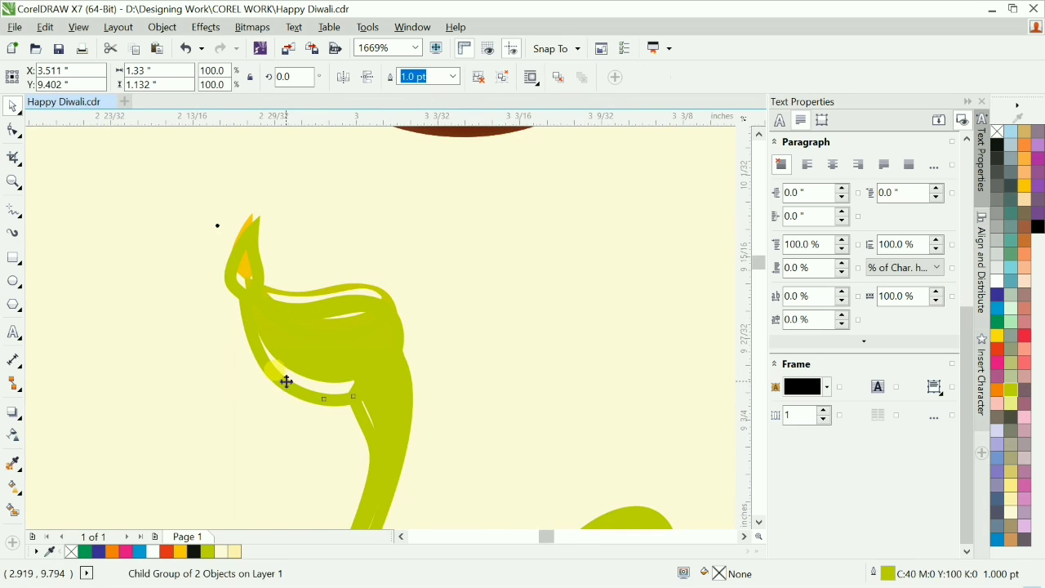
{"action": "left_click", "coordinate": [278, 374], "text": "ctrl"}
{"action": "left_click_drag", "start_coordinate": [278, 373], "coordinate": [238, 273]}
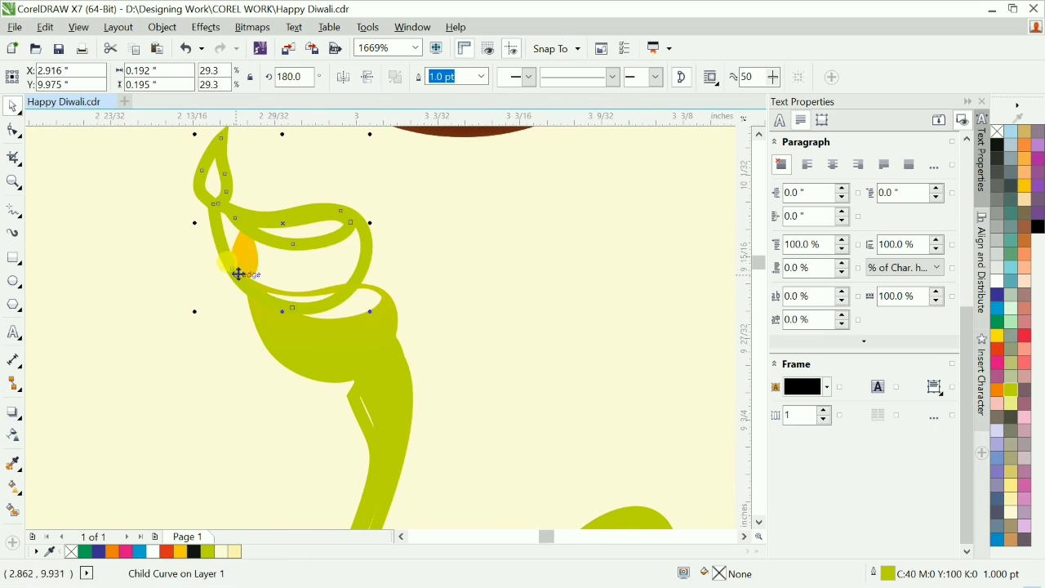
{"action": "key", "text": "Delete"}
{"action": "scroll", "coordinate": [262, 255], "scroll_direction": "down", "scroll_amount": 2}
{"action": "scroll", "coordinate": [217, 292], "scroll_direction": "down", "scroll_amount": 1}
{"action": "left_click", "coordinate": [152, 300]}
Step: Ungroup the outline copy of the calligraphy so its two words are separate
{"action": "scroll", "coordinate": [153, 299], "scroll_direction": "down", "scroll_amount": 1}
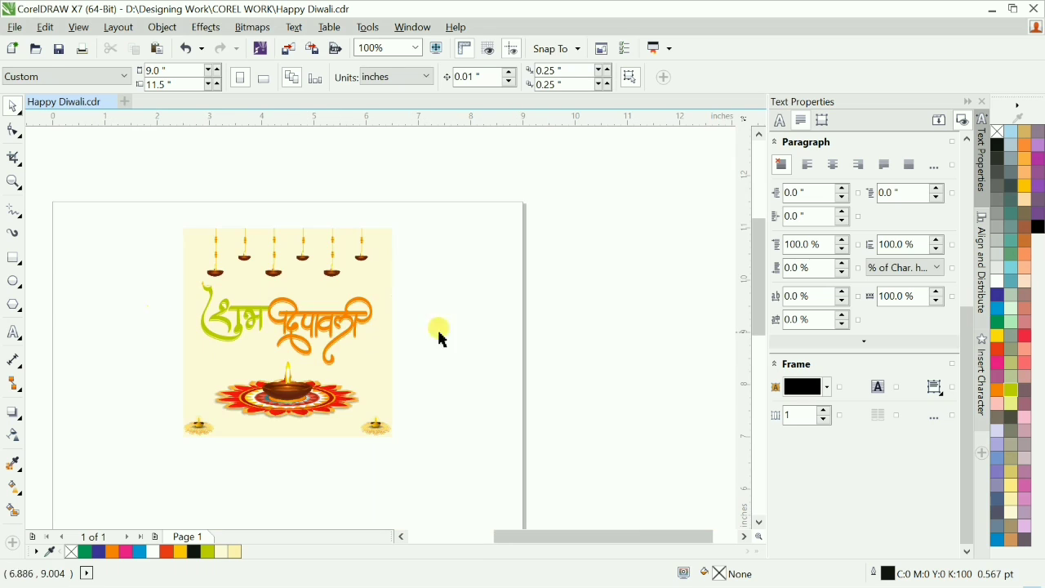
{"action": "left_click_drag", "start_coordinate": [139, 242], "coordinate": [427, 395]}
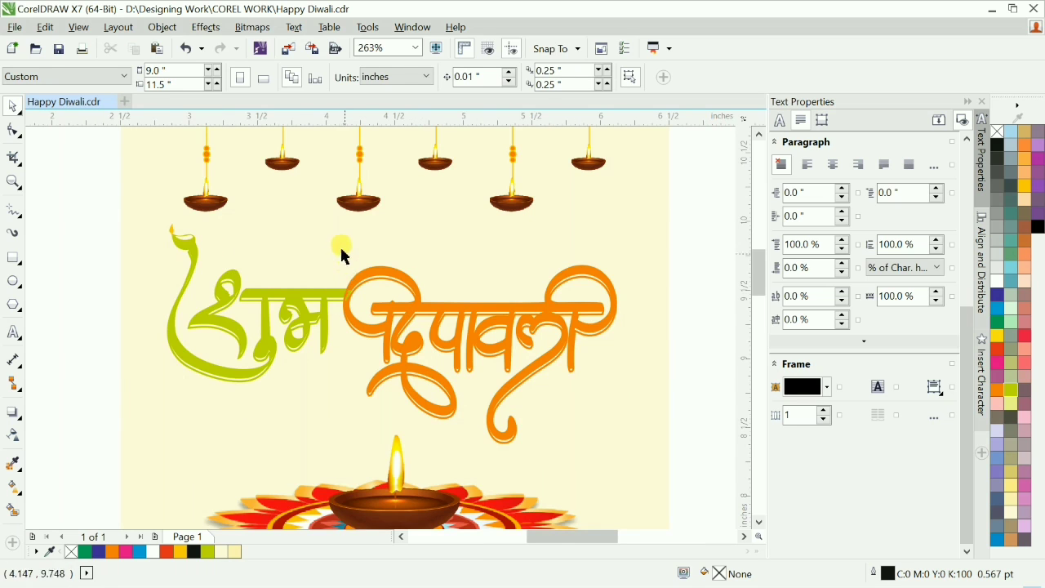
{"action": "left_click_drag", "start_coordinate": [319, 233], "coordinate": [684, 463]}
{"action": "left_click", "coordinate": [424, 318]}
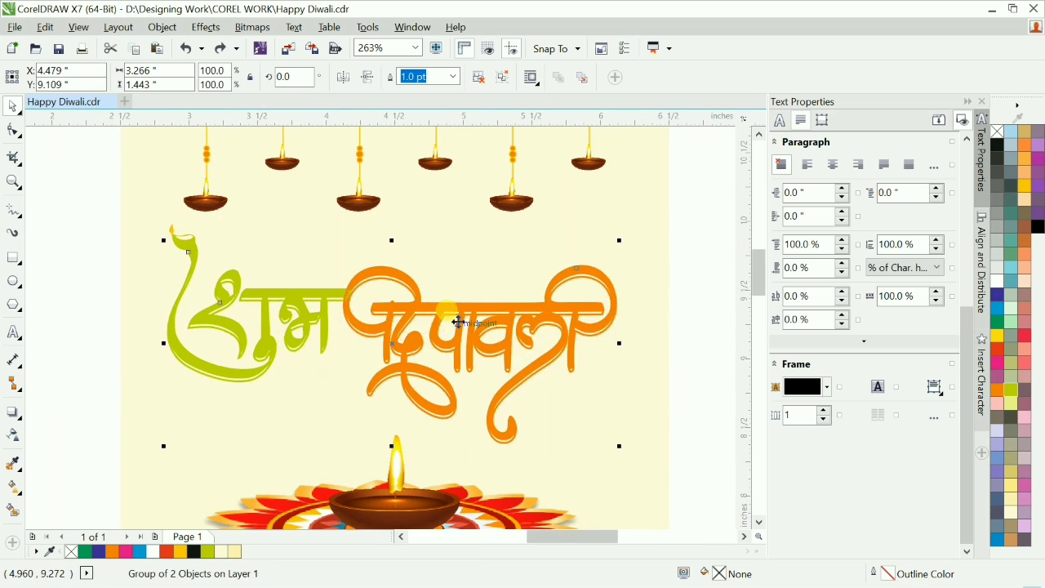
{"action": "key", "text": "ctrl+u"}
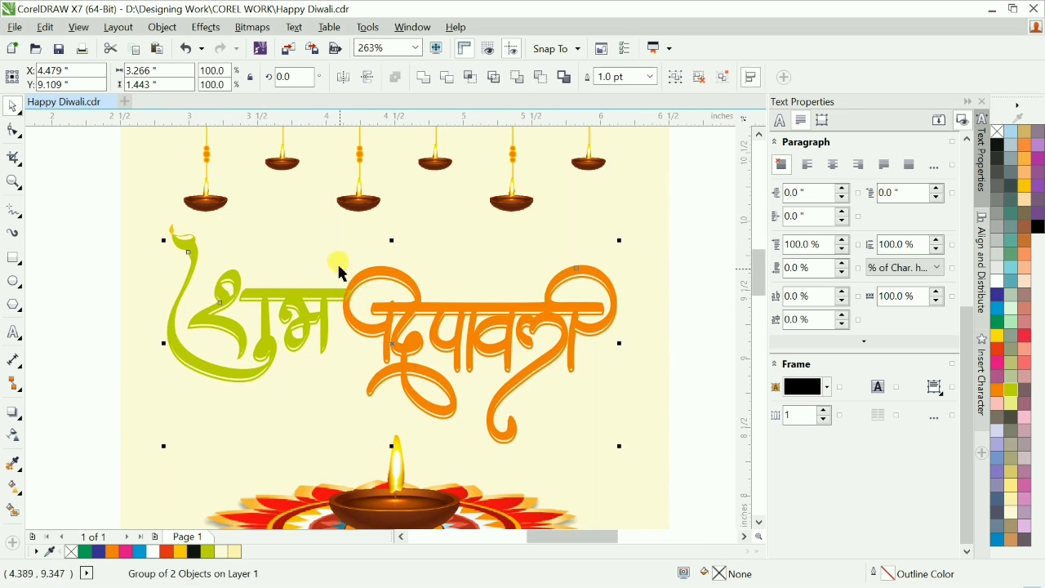
Step: Check how the green and orange outlines overlap where the words join, and ungroup the filled calligraphy
{"action": "left_click_drag", "start_coordinate": [334, 233], "coordinate": [714, 483]}
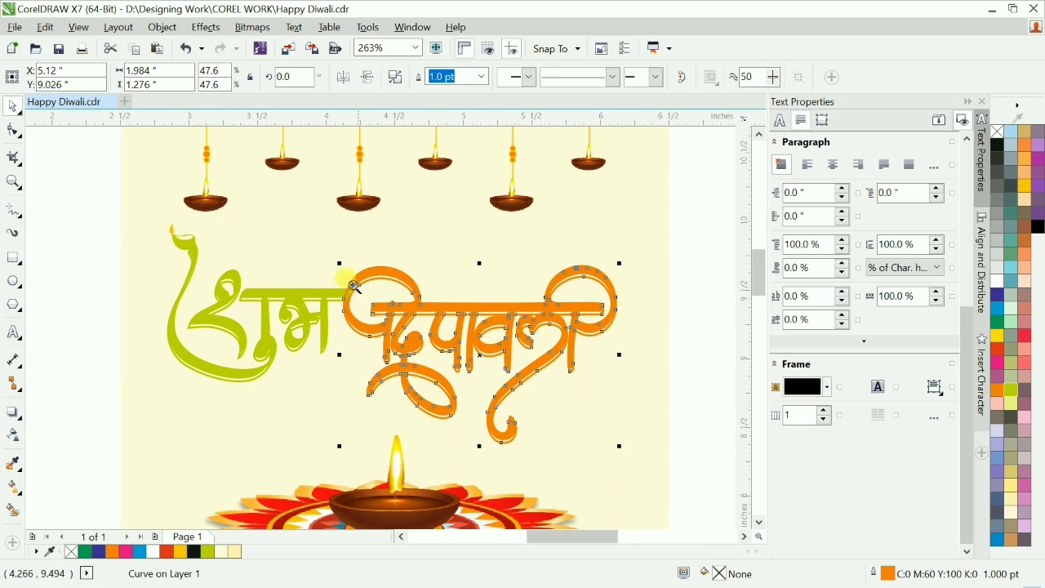
{"action": "scroll", "coordinate": [353, 286], "scroll_direction": "up", "scroll_amount": 5}
{"action": "scroll", "coordinate": [397, 334], "scroll_direction": "down", "scroll_amount": 3}
{"action": "scroll", "coordinate": [303, 311], "scroll_direction": "up", "scroll_amount": 3}
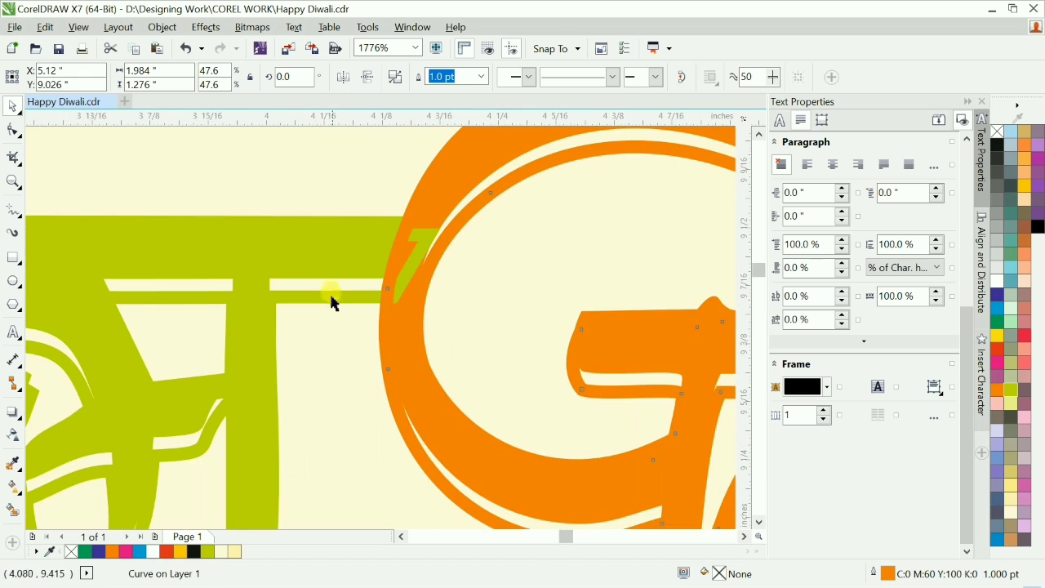
{"action": "left_click", "coordinate": [334, 303]}
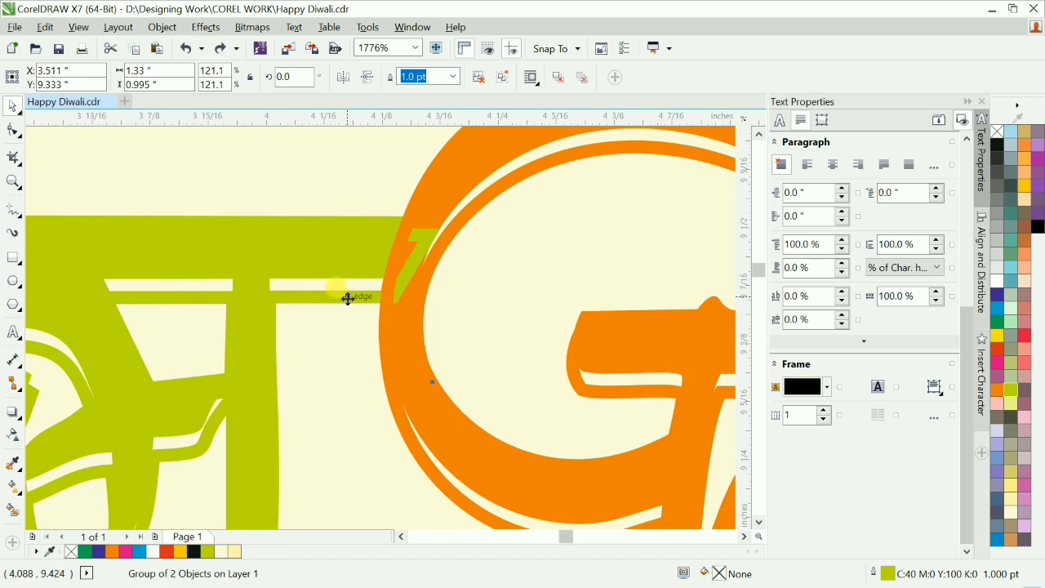
{"action": "scroll", "coordinate": [376, 196], "scroll_direction": "down", "scroll_amount": 6}
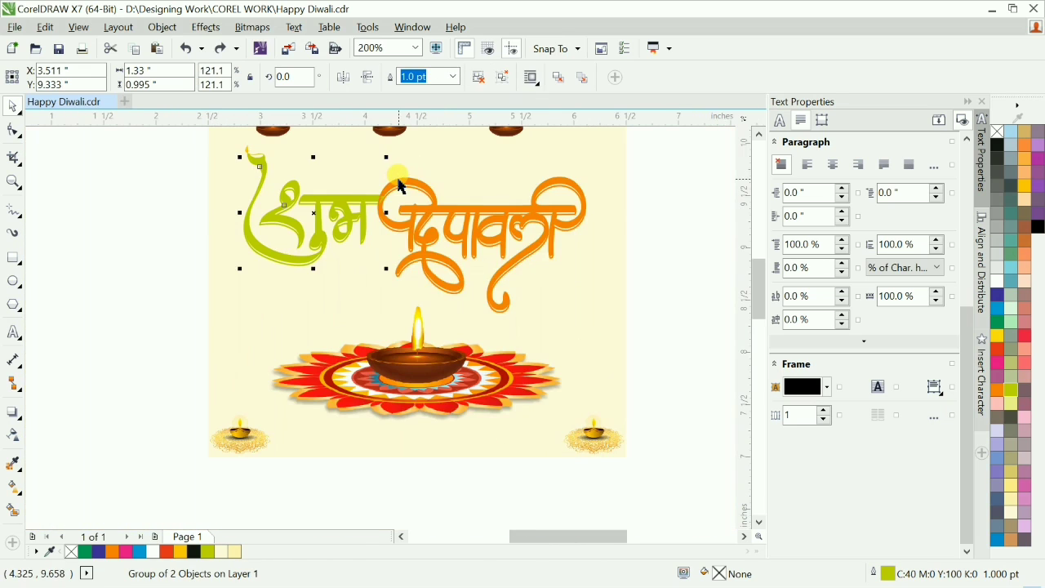
{"action": "left_click", "coordinate": [401, 187]}
{"action": "left_click", "coordinate": [412, 189]}
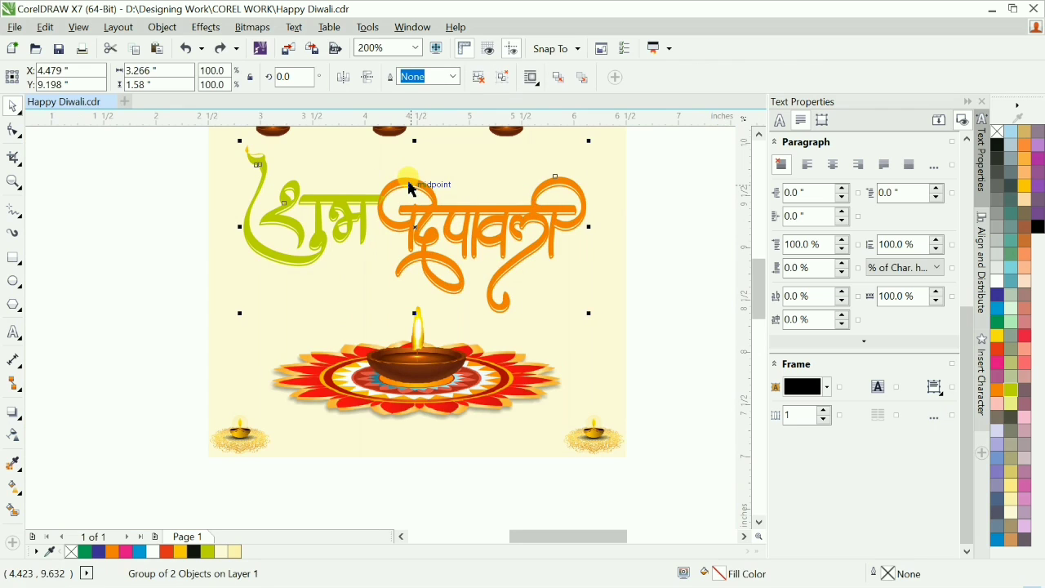
{"action": "key", "text": "ctrl+u"}
Step: Group the filled words and their outline copies into a single calligraphy group
{"action": "left_click_drag", "start_coordinate": [361, 154], "coordinate": [651, 331]}
{"action": "left_click", "coordinate": [215, 174]}
{"action": "key", "text": "ctrl+g"}
{"action": "left_click", "coordinate": [688, 298]}
Step: Replace the background square's pale yellow fill with a linear fountain fill from golden yellow to white
{"action": "scroll", "coordinate": [689, 297], "scroll_direction": "down", "scroll_amount": 1}
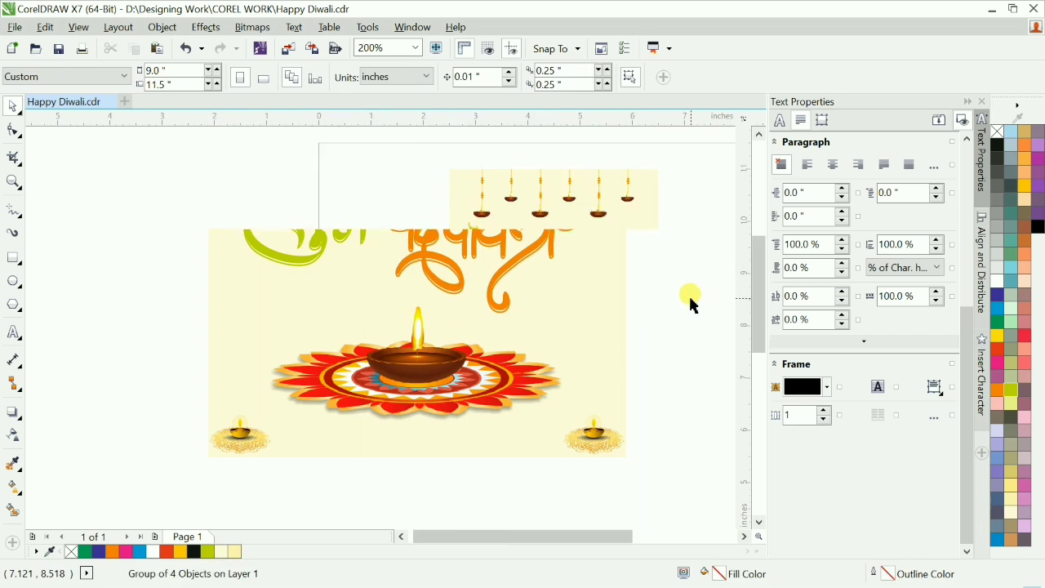
{"action": "key", "text": "F4"}
{"action": "key", "text": "F2"}
{"action": "left_click_drag", "start_coordinate": [399, 205], "coordinate": [713, 316]}
{"action": "scroll", "coordinate": [427, 243], "scroll_direction": "down", "scroll_amount": 3}
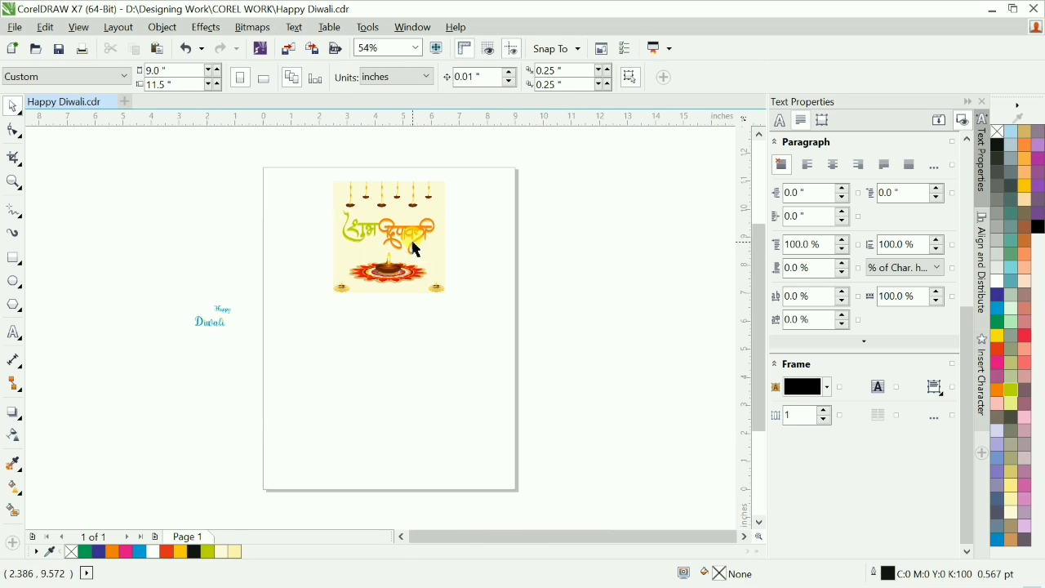
{"action": "left_click_drag", "start_coordinate": [470, 326], "coordinate": [472, 326]}
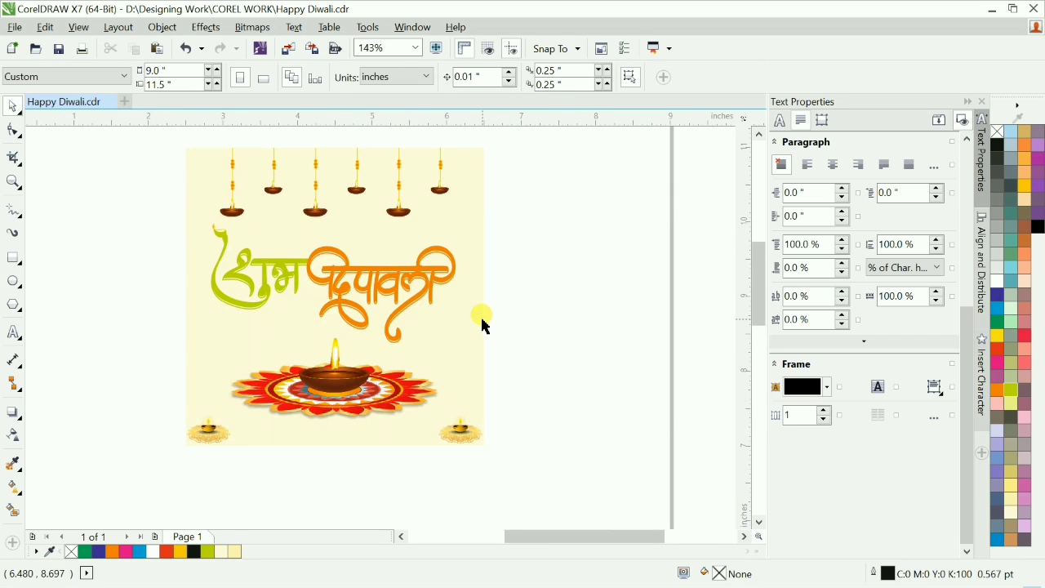
{"action": "left_click", "coordinate": [466, 314]}
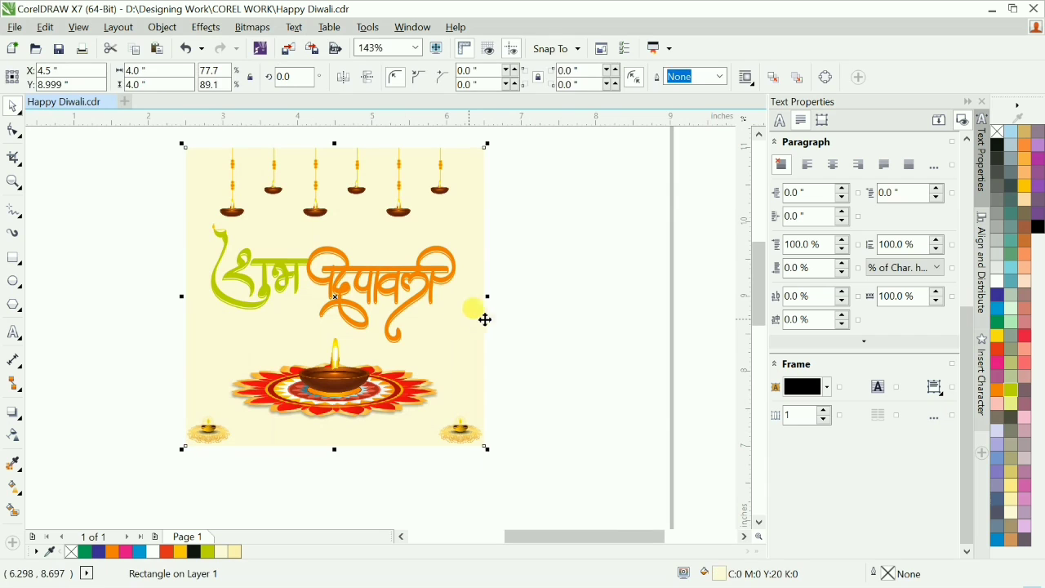
{"action": "left_click", "coordinate": [1024, 193]}
{"action": "key", "text": "F11"}
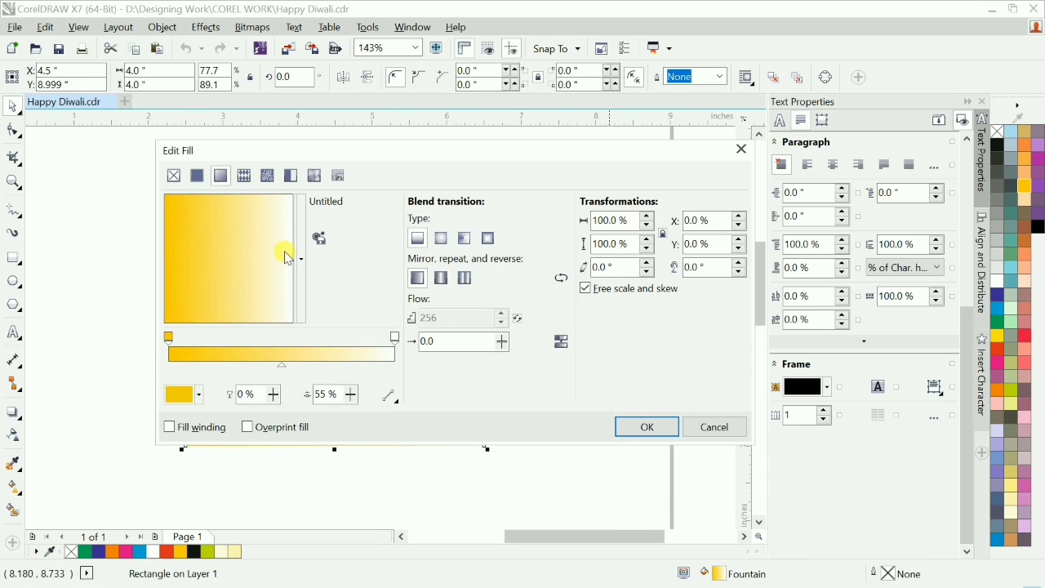
{"action": "left_click", "coordinate": [645, 430]}
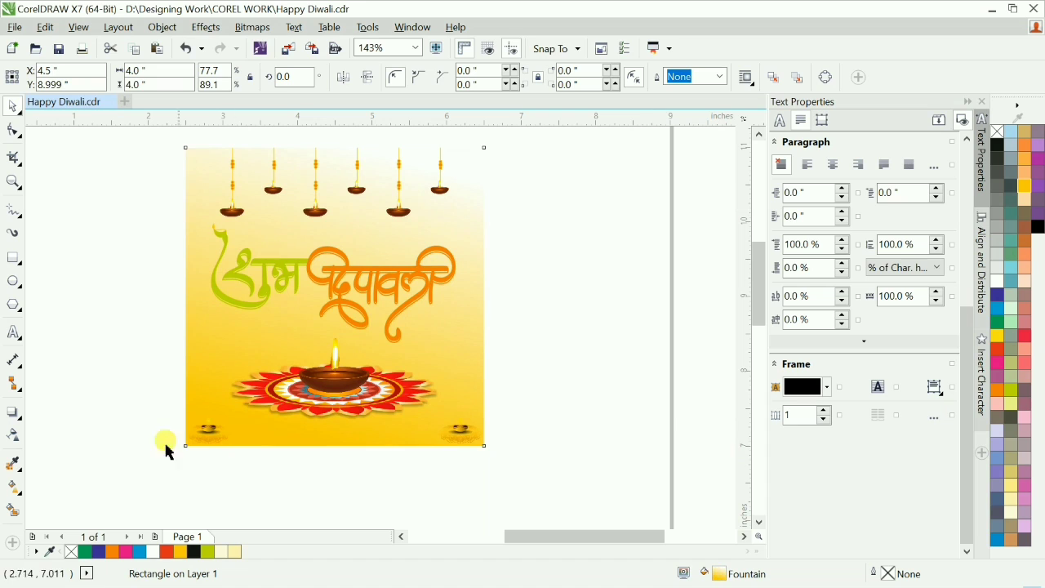
Step: Straighten the background gradient vertically from golden yellow at the base to white at the top, and shift its midpoint downward
{"action": "left_click", "coordinate": [13, 488]}
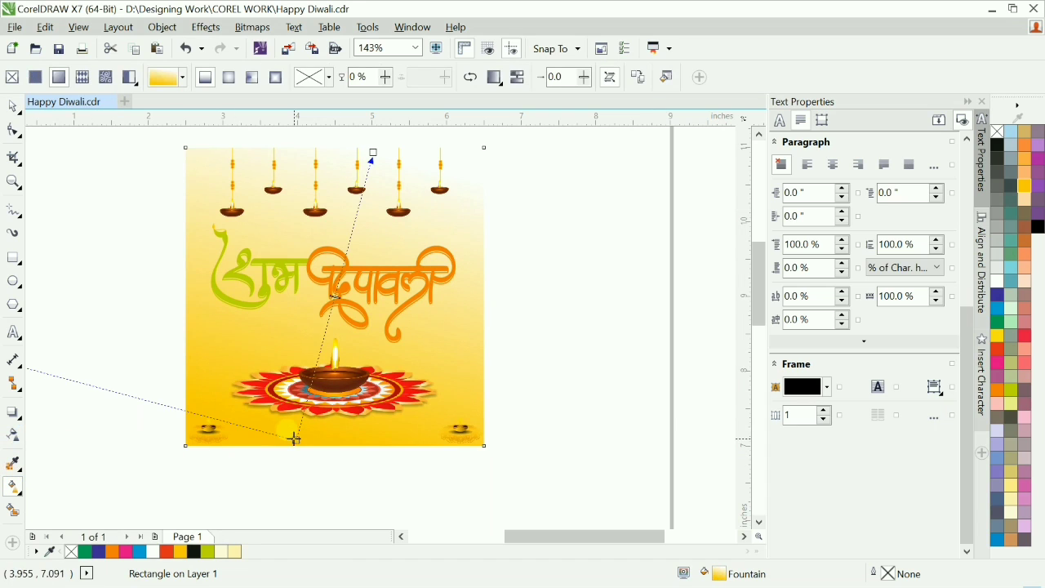
{"action": "left_click_drag", "start_coordinate": [297, 436], "coordinate": [373, 446]}
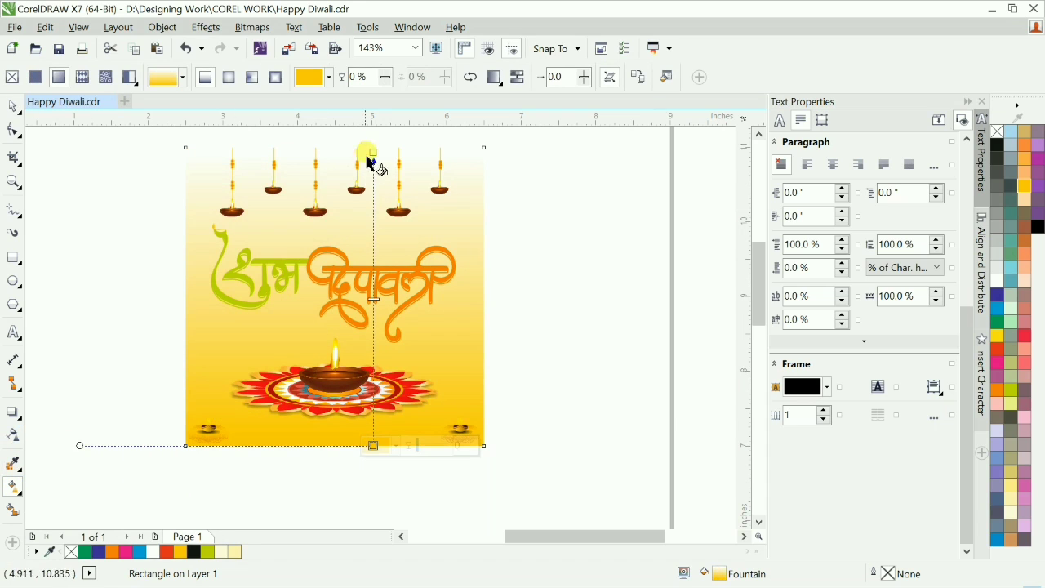
{"action": "left_click_drag", "start_coordinate": [374, 299], "coordinate": [374, 343]}
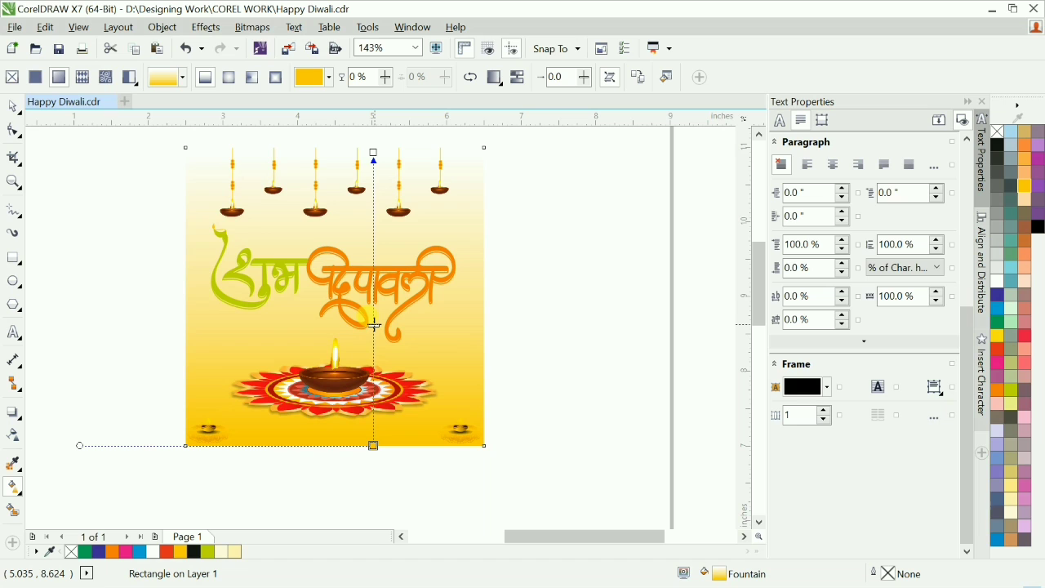
{"action": "key", "text": "space"}
{"action": "left_click", "coordinate": [575, 322]}
{"action": "scroll", "coordinate": [467, 434], "scroll_direction": "up", "scroll_amount": 4}
{"action": "scroll", "coordinate": [491, 408], "scroll_direction": "down", "scroll_amount": 1}
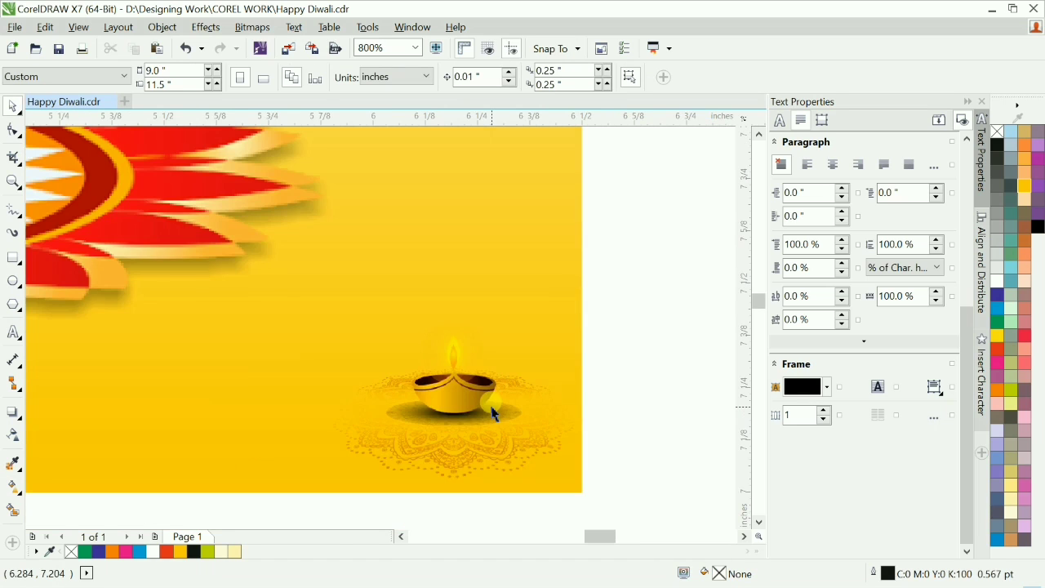
{"action": "scroll", "coordinate": [494, 414], "scroll_direction": "down", "scroll_amount": 4}
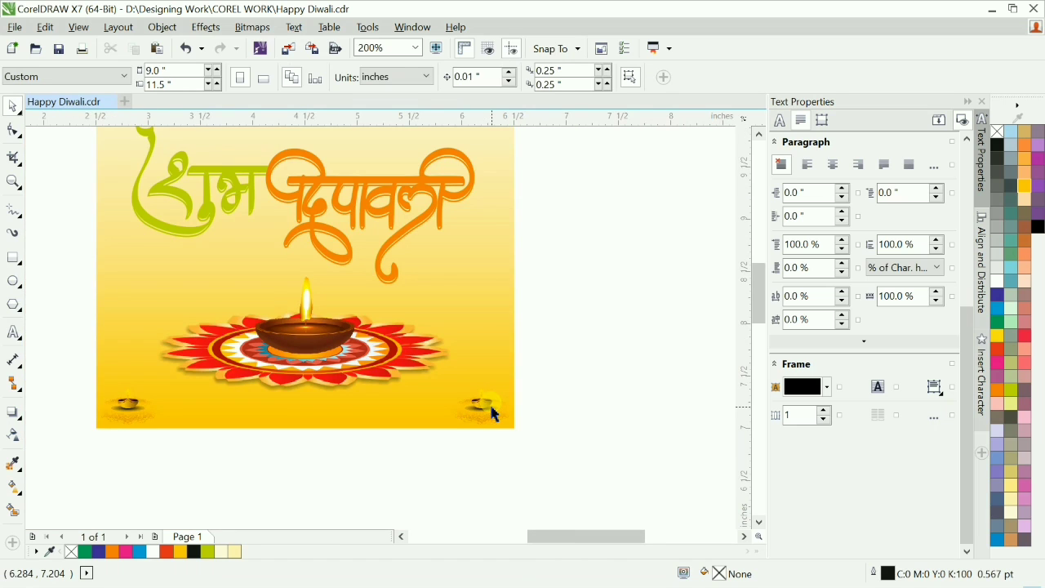
Step: Replace the background square's gradient fill with plain white, C0 M0 Y0 K0
{"action": "scroll", "coordinate": [619, 391], "scroll_direction": "down", "scroll_amount": 2}
{"action": "scroll", "coordinate": [590, 392], "scroll_direction": "up", "scroll_amount": 1}
{"action": "scroll", "coordinate": [532, 303], "scroll_direction": "down", "scroll_amount": 3}
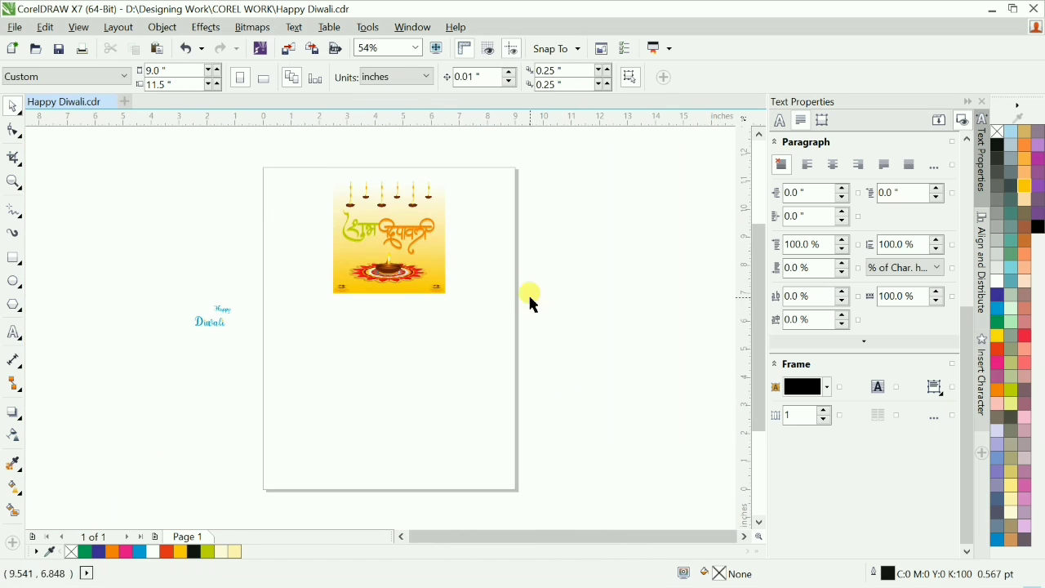
{"action": "left_click_drag", "start_coordinate": [249, 154], "coordinate": [489, 336]}
{"action": "left_click", "coordinate": [427, 331]}
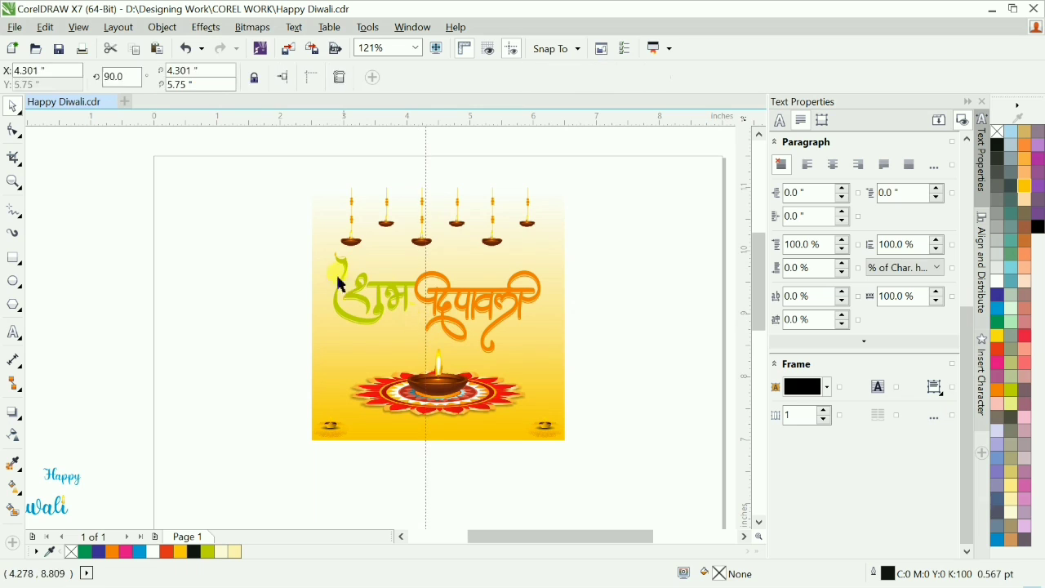
{"action": "left_click_drag", "start_coordinate": [258, 139], "coordinate": [651, 495]}
{"action": "left_click", "coordinate": [650, 496]}
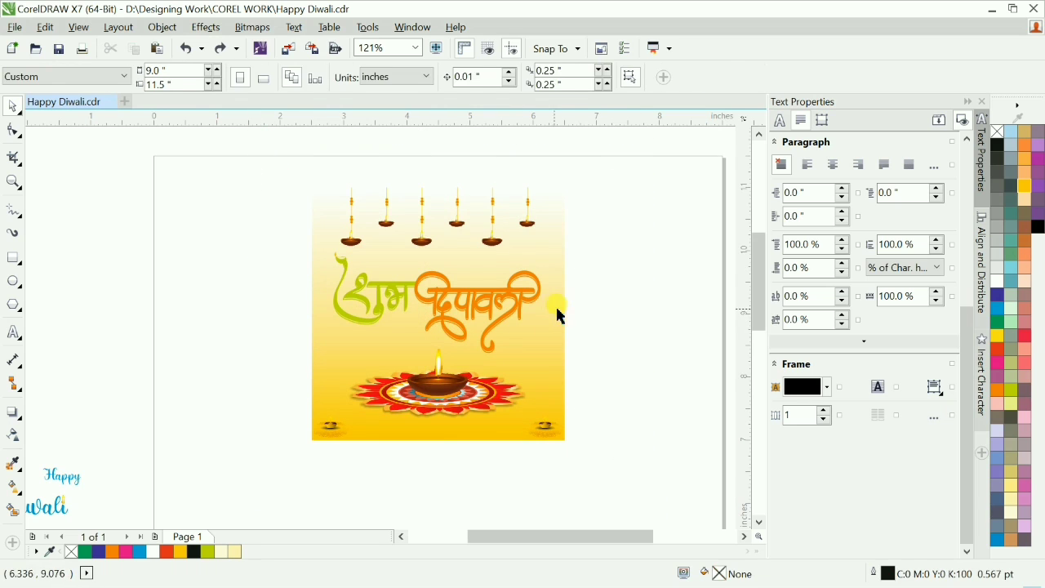
{"action": "left_click", "coordinate": [558, 315]}
{"action": "left_click", "coordinate": [999, 132]}
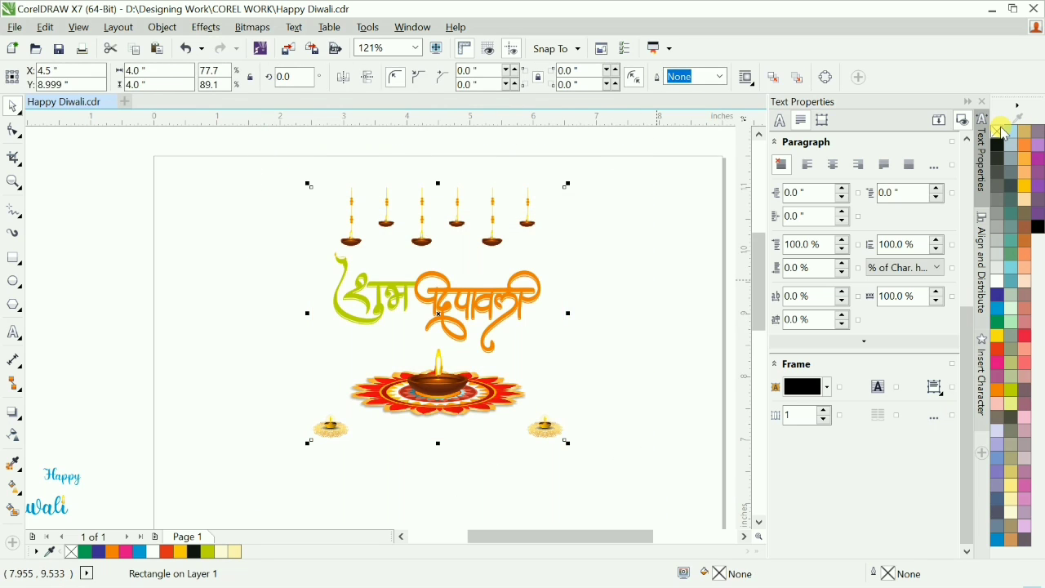
{"action": "left_click", "coordinate": [1001, 281]}
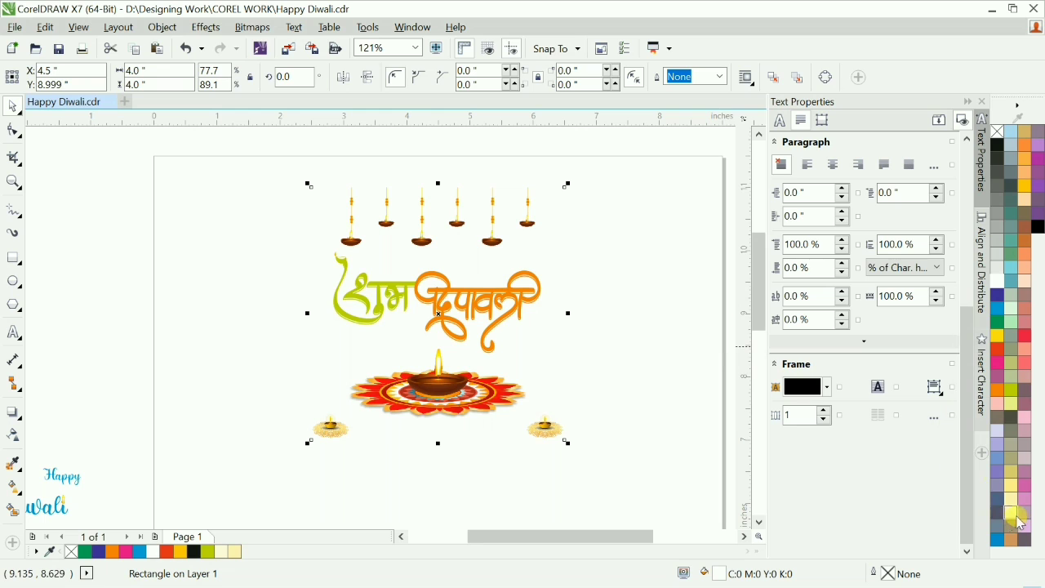
{"action": "left_click", "coordinate": [645, 335]}
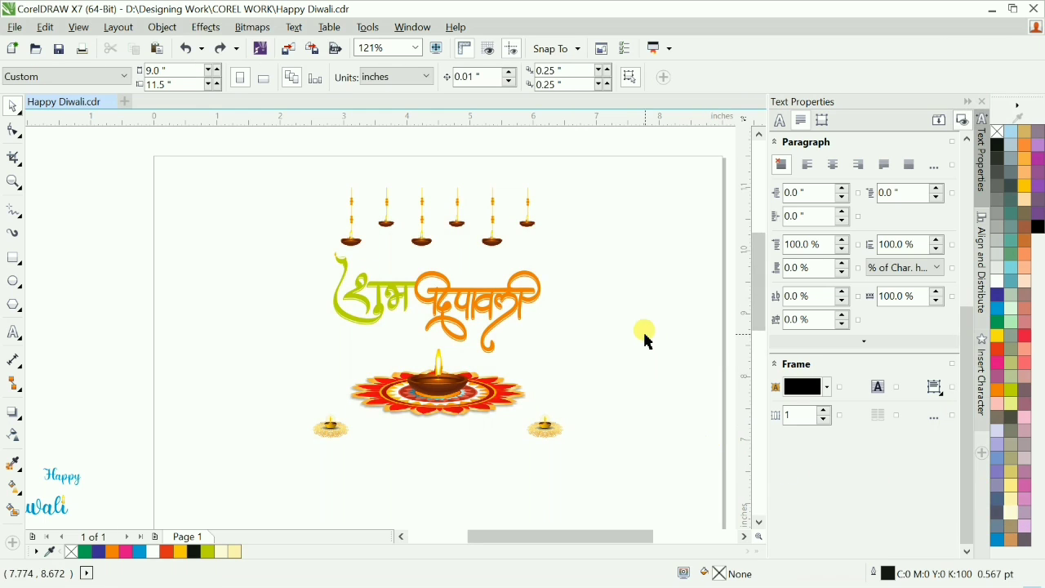
Step: Group the white-background artwork and undo the background's white fill
{"action": "scroll", "coordinate": [573, 298], "scroll_direction": "down", "scroll_amount": 2}
{"action": "left_click", "coordinate": [389, 188]}
{"action": "key", "text": "ctrl+g"}
{"action": "scroll", "coordinate": [630, 302], "scroll_direction": "down", "scroll_amount": 2}
{"action": "left_click", "coordinate": [630, 297]}
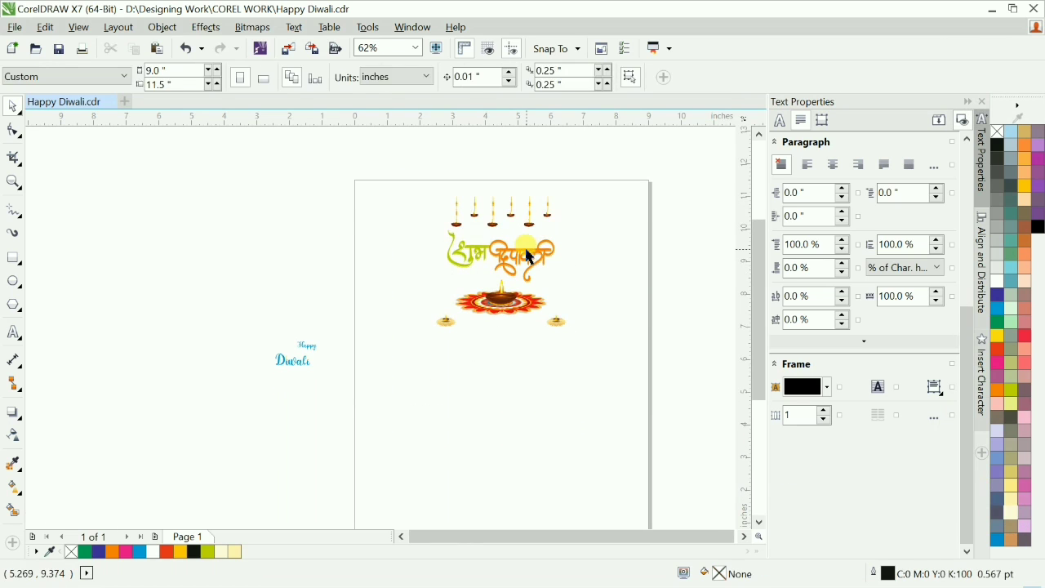
{"action": "left_click", "coordinate": [527, 250]}
{"action": "key", "text": "ctrl+z"}
{"action": "key", "text": "ctrl+z"}
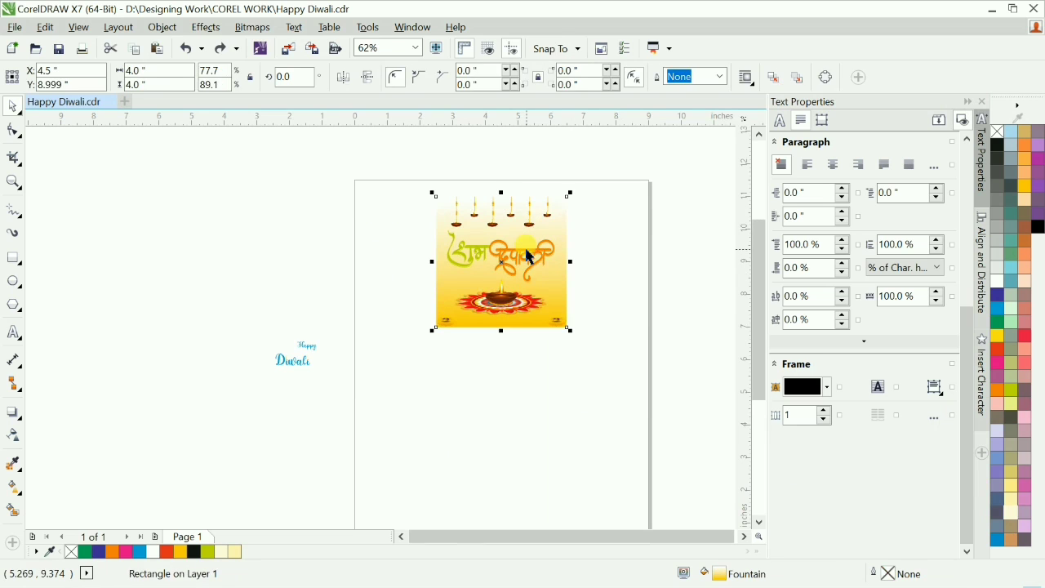
Step: Place a white-background copy of the greeting directly below the gradient version
{"action": "left_click", "coordinate": [588, 332]}
{"action": "key", "text": "ctrl+shift+z"}
{"action": "key", "text": "ctrl+shift+z"}
{"action": "left_click_drag", "start_coordinate": [511, 266], "coordinate": [525, 401]}
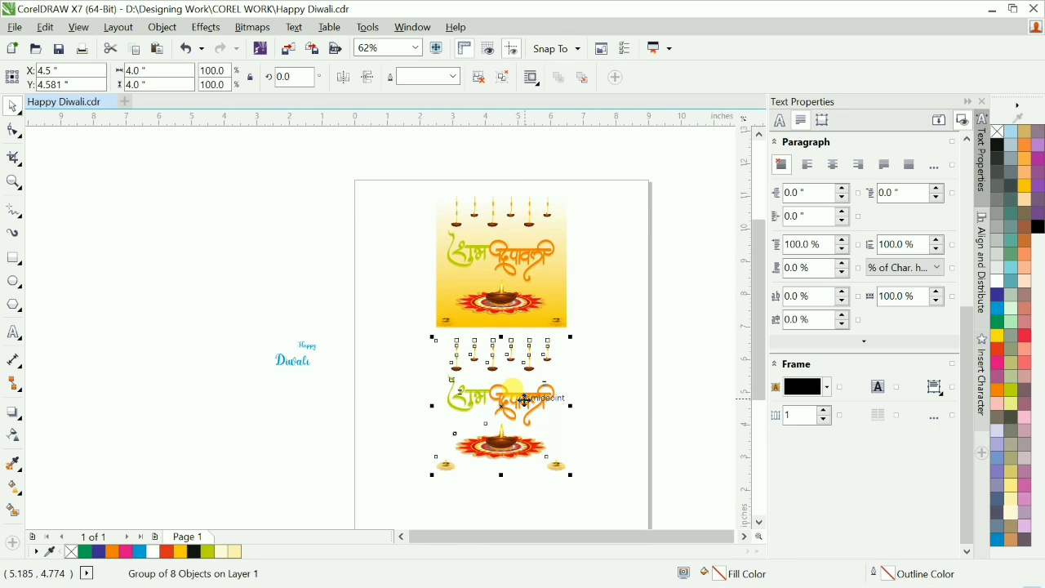
{"action": "key", "text": "ctrl+z"}
{"action": "left_click", "coordinate": [602, 387]}
{"action": "left_click_drag", "start_coordinate": [532, 361], "coordinate": [531, 395]}
{"action": "scroll", "coordinate": [646, 362], "scroll_direction": "down", "scroll_amount": 2}
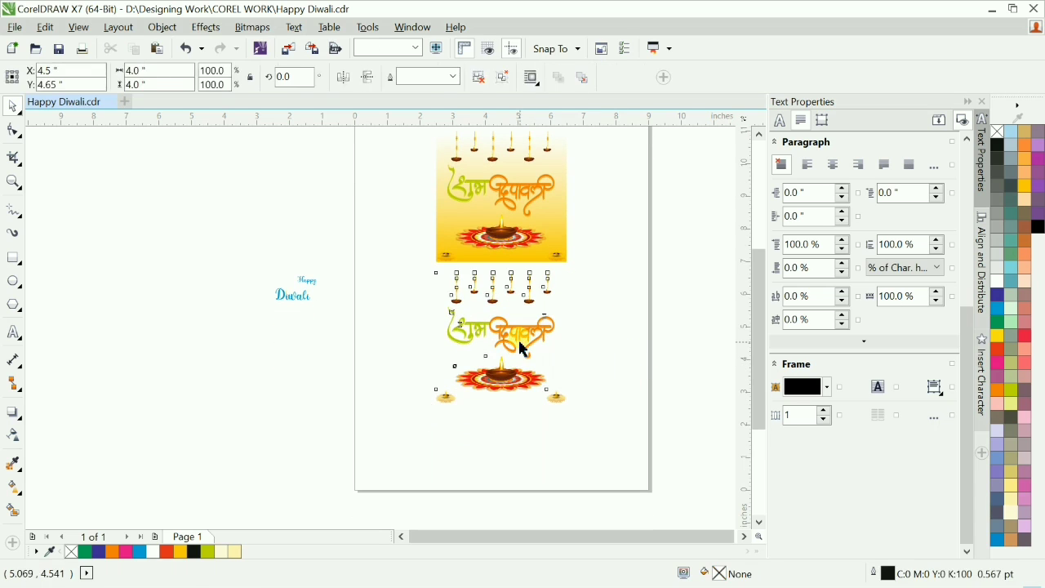
{"action": "key", "text": "ctrl+z"}
Step: Delete the leftover blue Happy Diwali lettering beside the page
{"action": "left_click_drag", "start_coordinate": [243, 234], "coordinate": [351, 337]}
{"action": "key", "text": "Delete"}
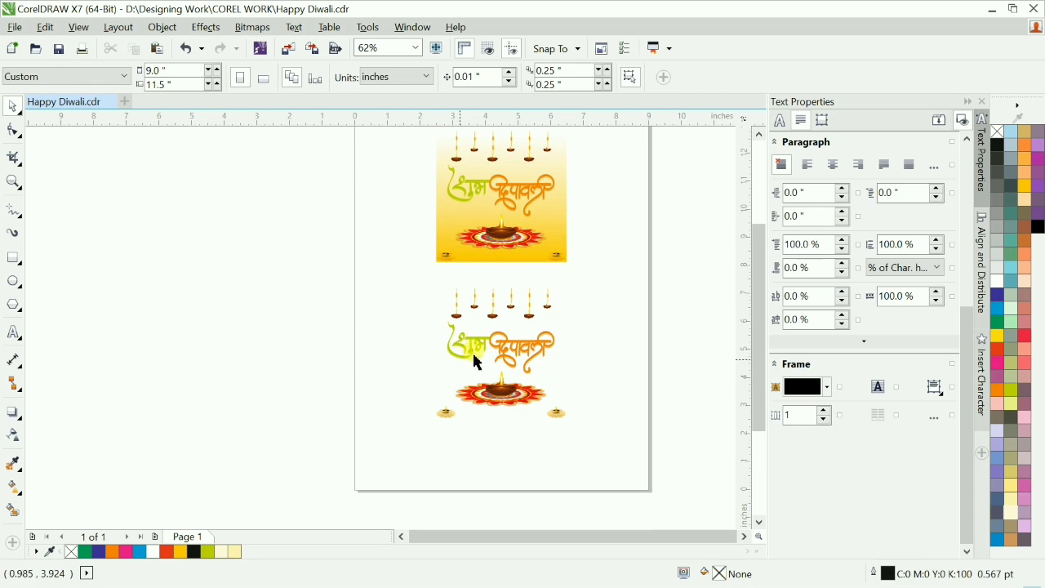
{"action": "key", "text": "shift+F4"}
Step: Group the gradient and white greeting versions together and centre them on the page
{"action": "key", "text": "ctrl+a"}
{"action": "key", "text": "ctrl+g"}
{"action": "key", "text": "p"}
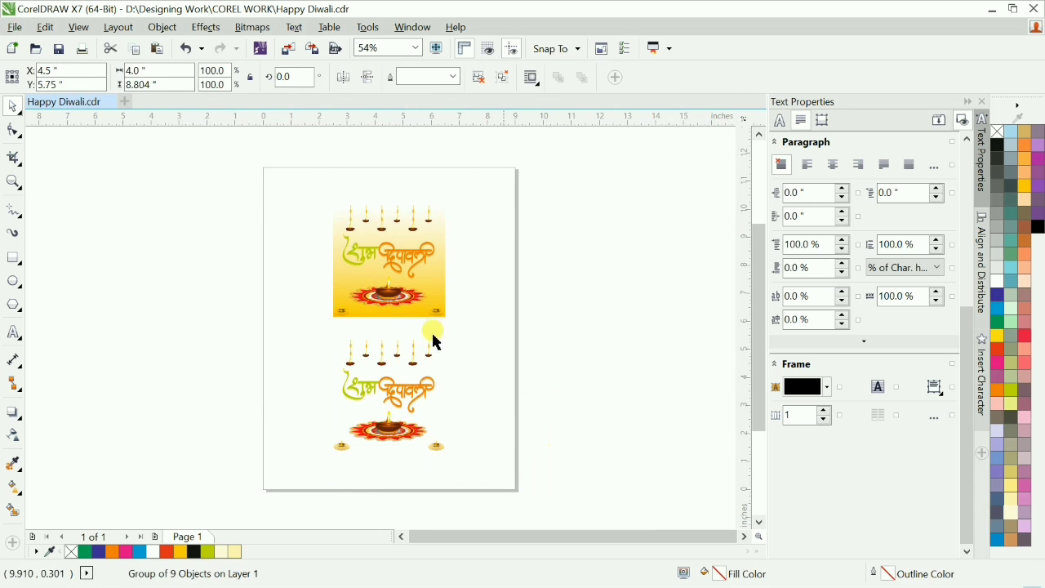
{"action": "left_click", "coordinate": [465, 339]}
{"action": "scroll", "coordinate": [408, 418], "scroll_direction": "up", "scroll_amount": 2}
{"action": "key", "text": "F4"}
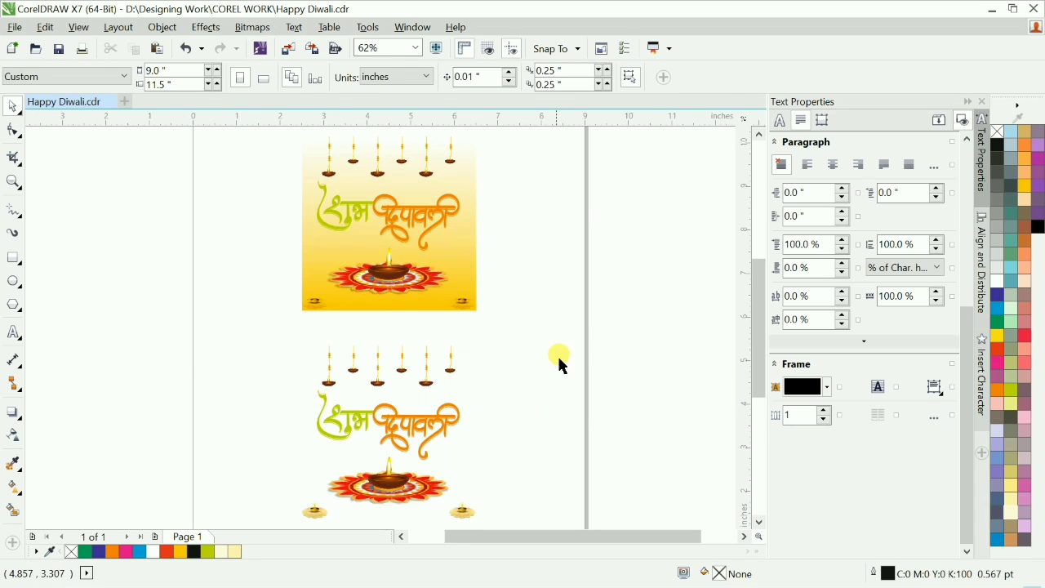
{"action": "key", "text": "shift+F4"}
{"action": "scroll", "coordinate": [605, 389], "scroll_direction": "up", "scroll_amount": 2}
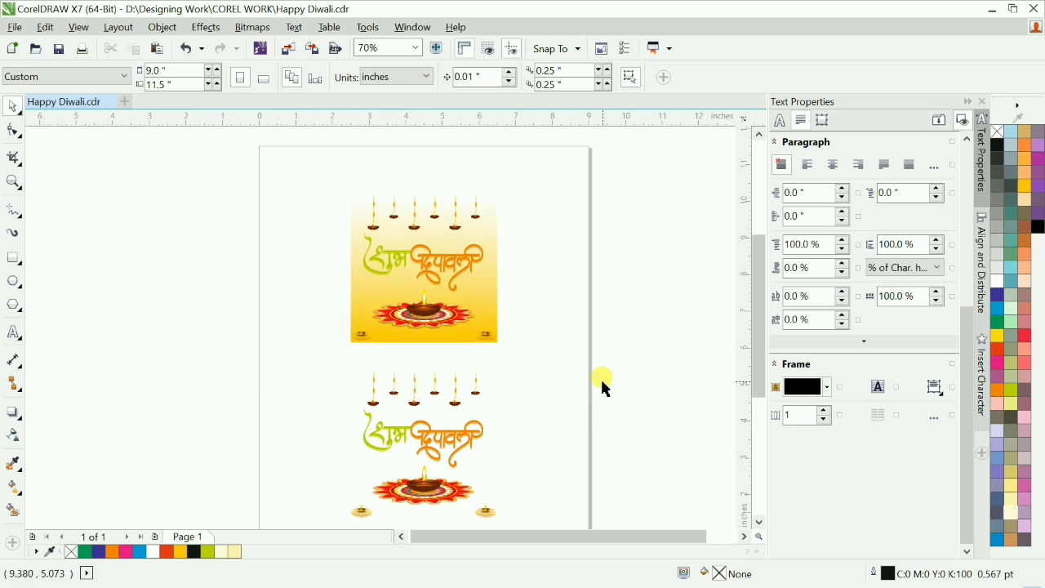
Step: Change the white end of the upper greeting's background gradient to pale yellow, C0 M0 Y20 K0
{"action": "left_click_drag", "start_coordinate": [560, 335], "coordinate": [560, 335]}
{"action": "left_click", "coordinate": [559, 308]}
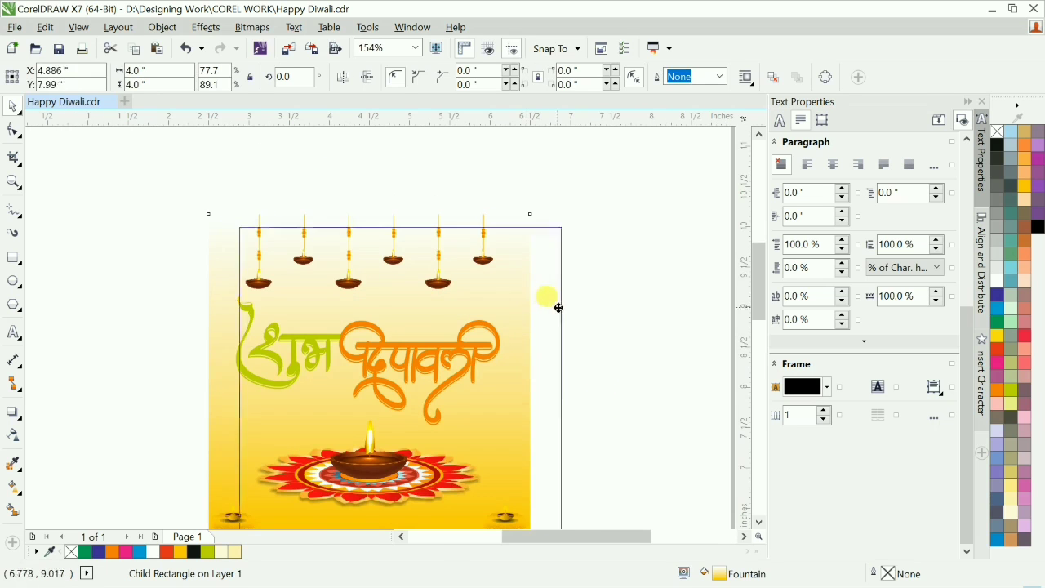
{"action": "left_click", "coordinate": [28, 490]}
{"action": "left_click", "coordinate": [412, 214]}
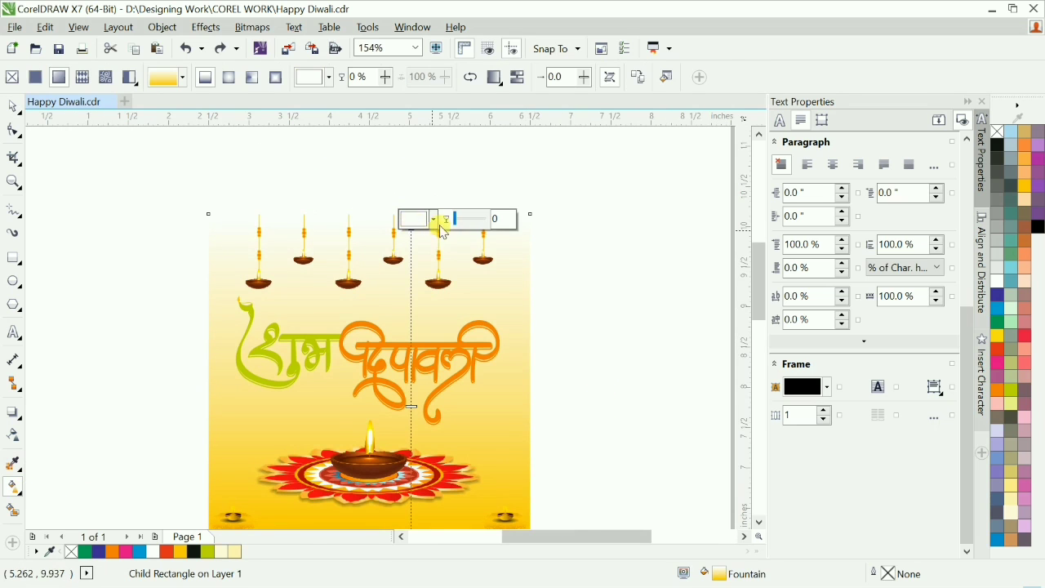
{"action": "left_click", "coordinate": [434, 219]}
{"action": "left_click", "coordinate": [1012, 512]}
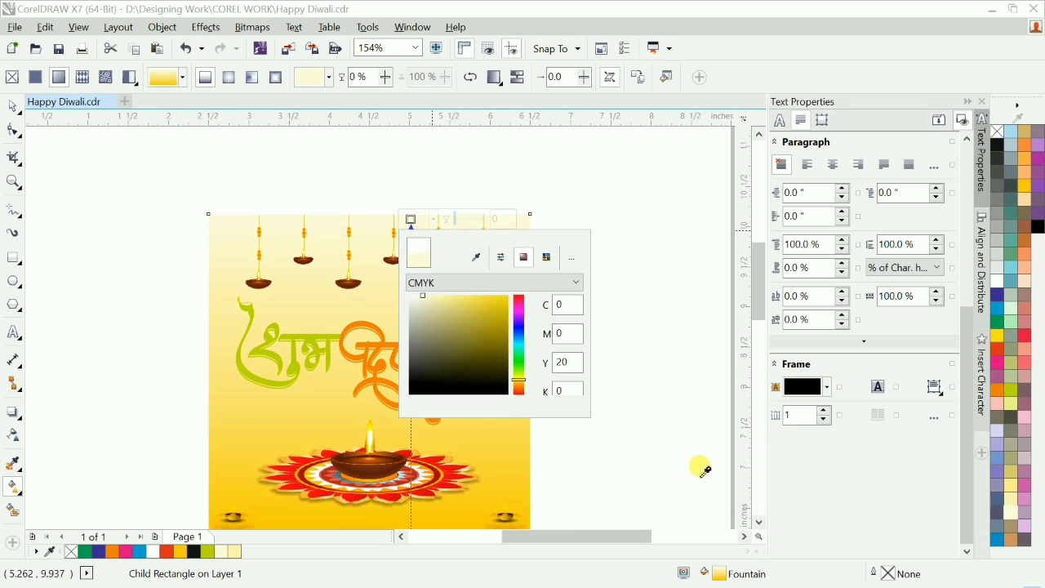
{"action": "left_click", "coordinate": [627, 398]}
{"action": "key", "text": "space"}
{"action": "key", "text": "F4"}
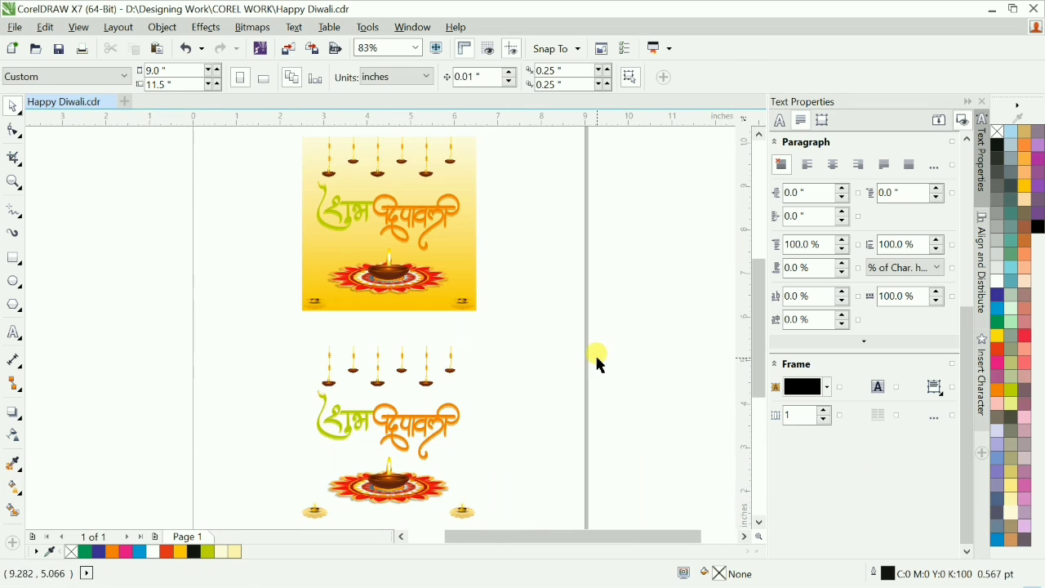
Step: Add the artistic text "May the Divine Light of Diwali Spread into your" below the gradient greeting at 14 pt
{"action": "key", "text": "F2"}
{"action": "left_click_drag", "start_coordinate": [229, 263], "coordinate": [536, 396]}
{"action": "key", "text": "F8"}
{"action": "left_click", "coordinate": [250, 318]}
{"action": "type", "text": "May the Divine Light of"}
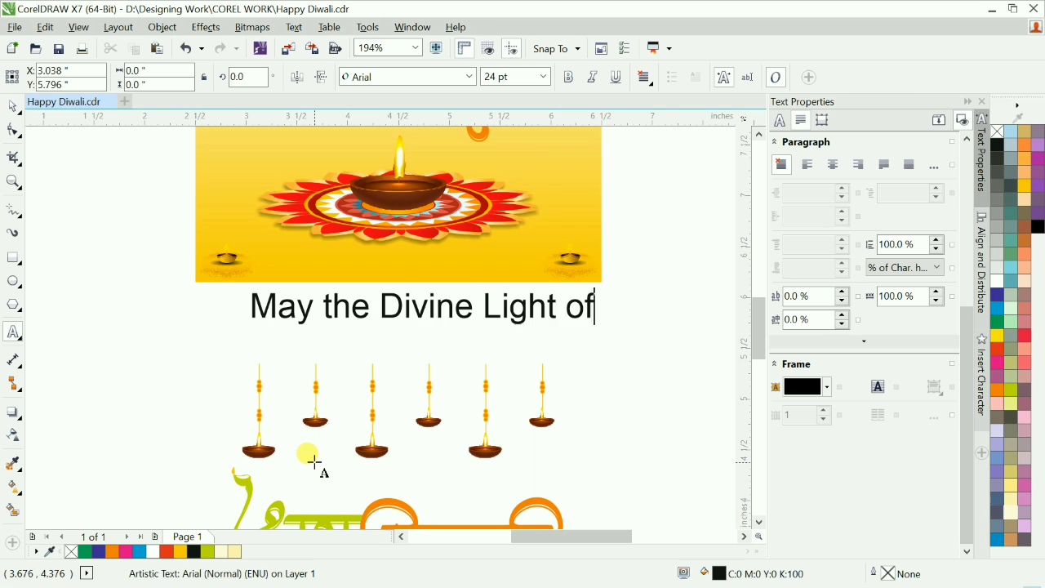
{"action": "type", "text": " Diwali Spread into your"}
{"action": "key", "text": "ctrl+space"}
{"action": "double_click", "coordinate": [489, 77]}
{"action": "type", "text": "14"}
{"action": "key", "text": "Return"}
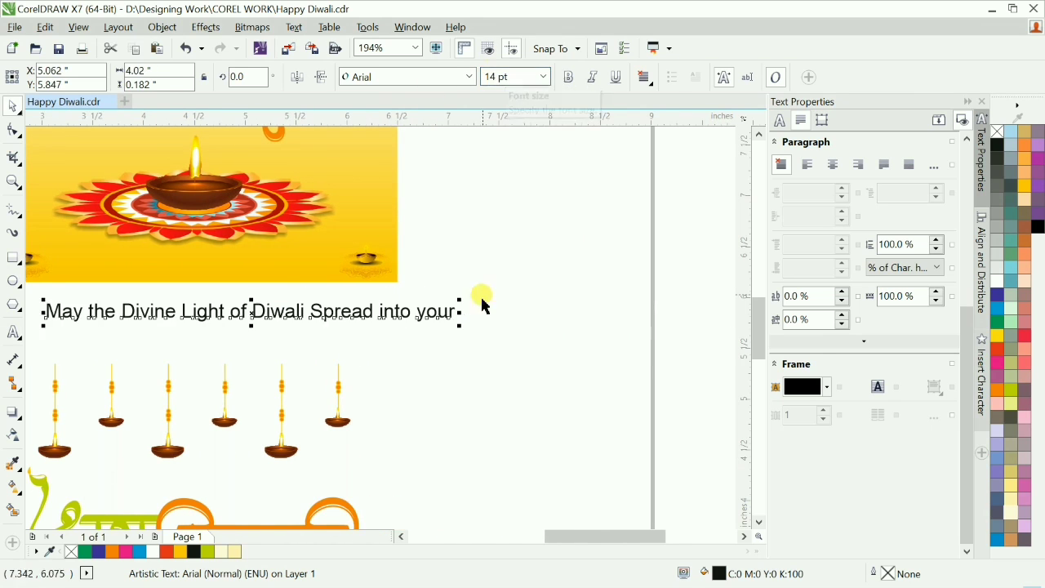
Step: Add a second line to the message reading "Life Peace, Prosperity, Happiness and Good Health."
{"action": "key", "text": "F8"}
{"action": "key", "text": "Return"}
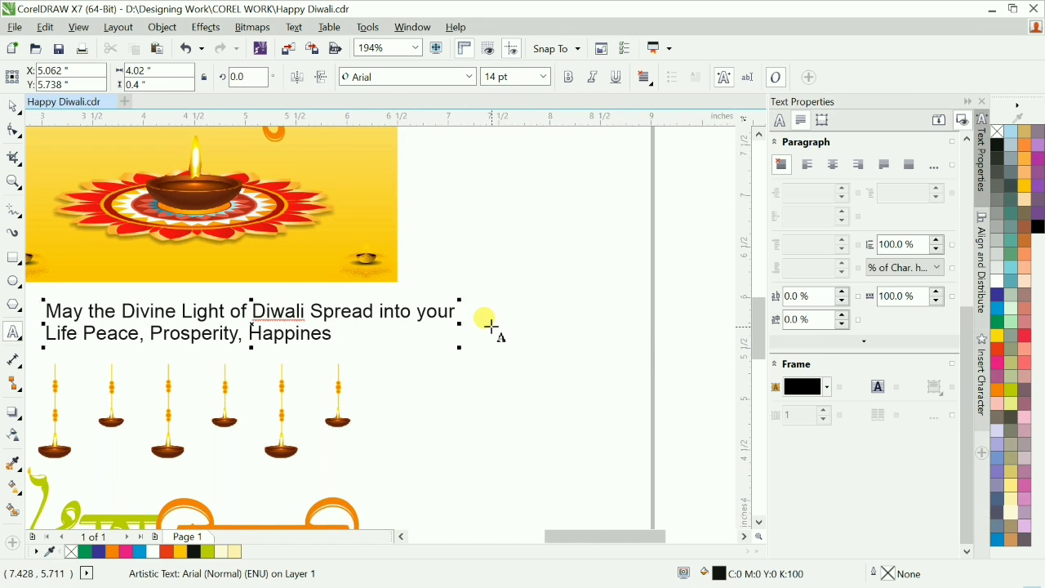
{"action": "key", "text": "ctrl+space"}
Step: Centre-align the two-line message and set its font to Saranghae
{"action": "key", "text": "ctrl+e"}
{"action": "scroll", "coordinate": [527, 361], "scroll_direction": "down", "scroll_amount": 2}
{"action": "left_click", "coordinate": [396, 76]}
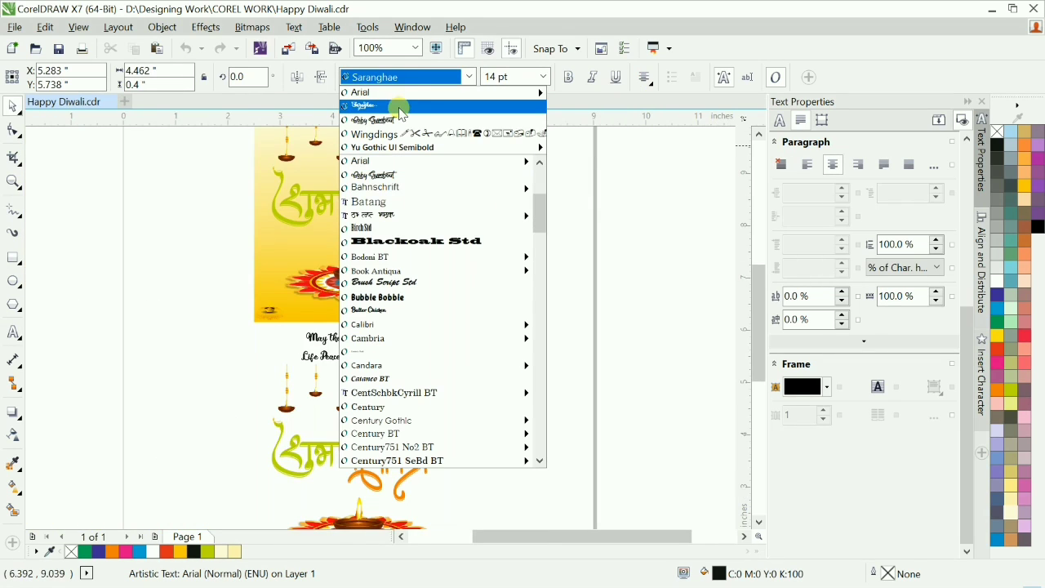
{"action": "left_click", "coordinate": [398, 106]}
{"action": "key", "text": "Escape"}
{"action": "scroll", "coordinate": [564, 384], "scroll_direction": "up", "scroll_amount": 3}
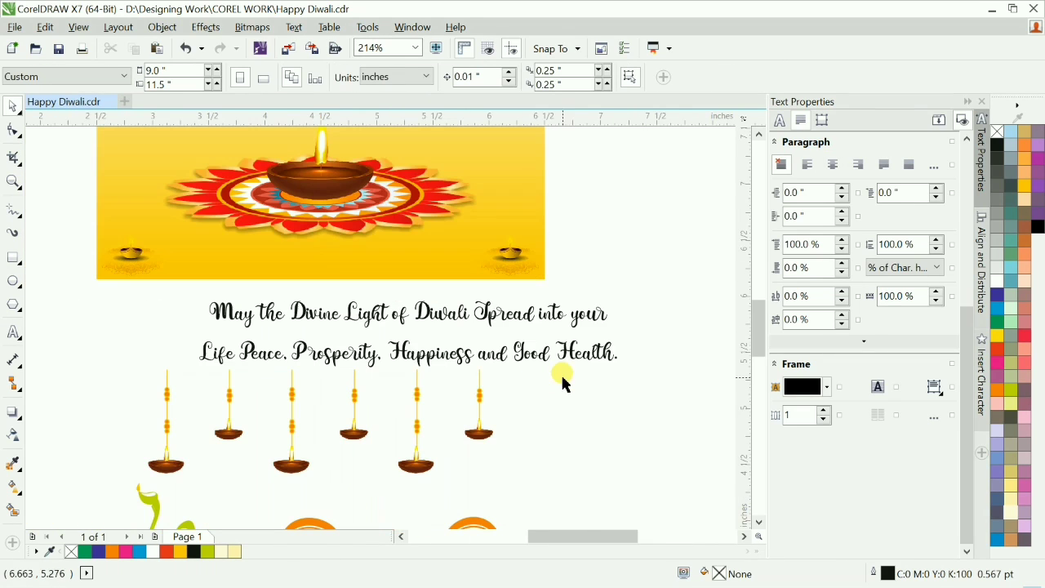
Step: Tighten the message's line spacing to about 78 percent
{"action": "left_click", "coordinate": [402, 356]}
{"action": "key", "text": "F10"}
{"action": "left_click_drag", "start_coordinate": [196, 368], "coordinate": [194, 357]}
{"action": "key", "text": "space"}
{"action": "left_click", "coordinate": [479, 378]}
Step: Move the message onto the gradient greeting and centre it horizontally with the background square
{"action": "scroll", "coordinate": [475, 367], "scroll_direction": "down", "scroll_amount": 2}
{"action": "left_click_drag", "start_coordinate": [493, 339], "coordinate": [454, 183]}
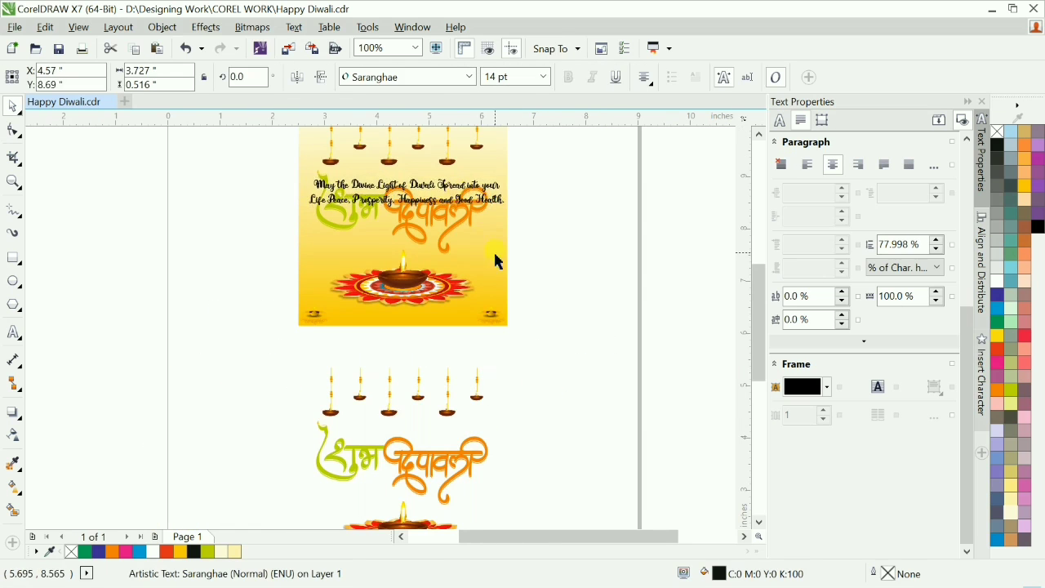
{"action": "left_click", "coordinate": [493, 250], "text": "shift"}
{"action": "key", "text": "c"}
{"action": "left_click", "coordinate": [446, 194]}
{"action": "key", "text": "F2"}
{"action": "left_click_drag", "start_coordinate": [264, 159], "coordinate": [530, 235]}
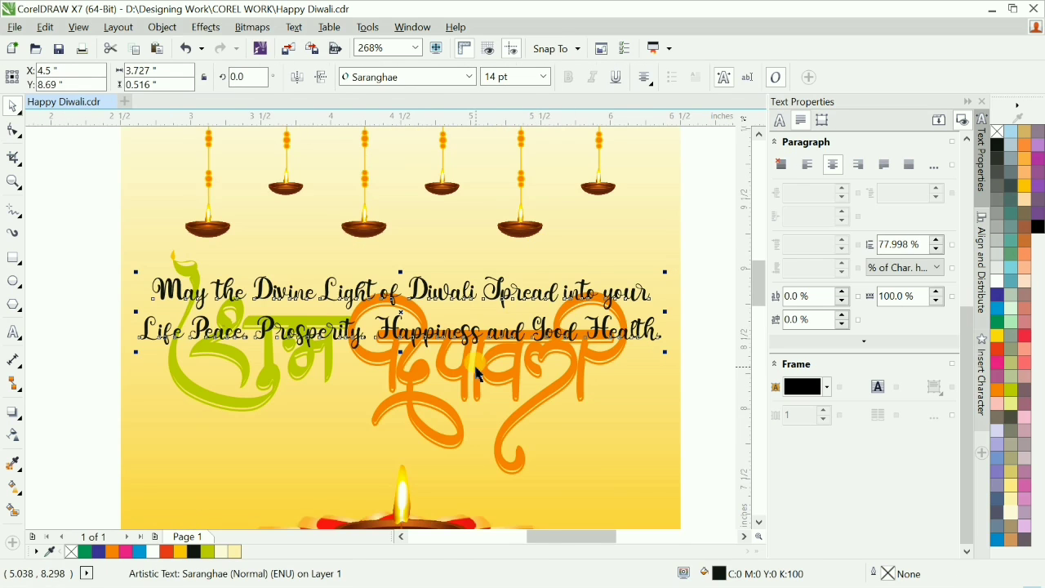
Step: Ungroup the combined greetings and try moving the calligraphy on the gradient version
{"action": "left_click_drag", "start_coordinate": [474, 375], "coordinate": [479, 392]}
{"action": "key", "text": "ctrl+z"}
{"action": "key", "text": "ctrl+u"}
{"action": "scroll", "coordinate": [431, 255], "scroll_direction": "down", "scroll_amount": 2}
{"action": "left_click", "coordinate": [583, 282]}
{"action": "key", "text": "F2"}
{"action": "left_click_drag", "start_coordinate": [218, 233], "coordinate": [609, 392]}
{"action": "left_click_drag", "start_coordinate": [497, 346], "coordinate": [505, 364]}
{"action": "key", "text": "ctrl+z"}
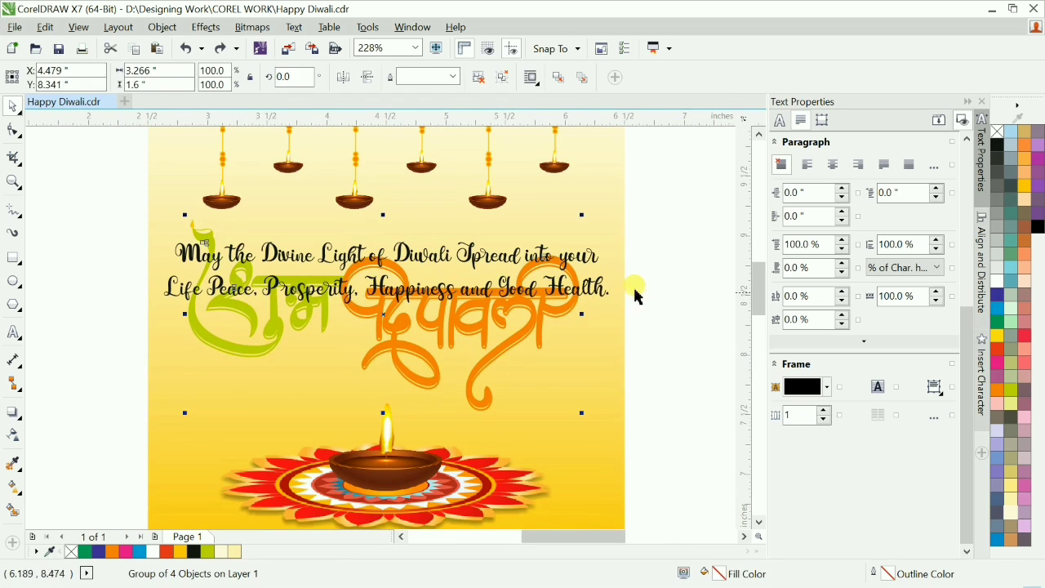
Step: Nudge the row of hanging diyas upward over the gradient background's upper edge
{"action": "left_click", "coordinate": [635, 290]}
{"action": "scroll", "coordinate": [526, 309], "scroll_direction": "up", "scroll_amount": 3}
{"action": "left_click_drag", "start_coordinate": [126, 143], "coordinate": [625, 314]}
{"action": "key", "text": "Up"}
{"action": "key", "text": "Up"}
{"action": "key", "text": "Up"}
{"action": "key", "text": "Up"}
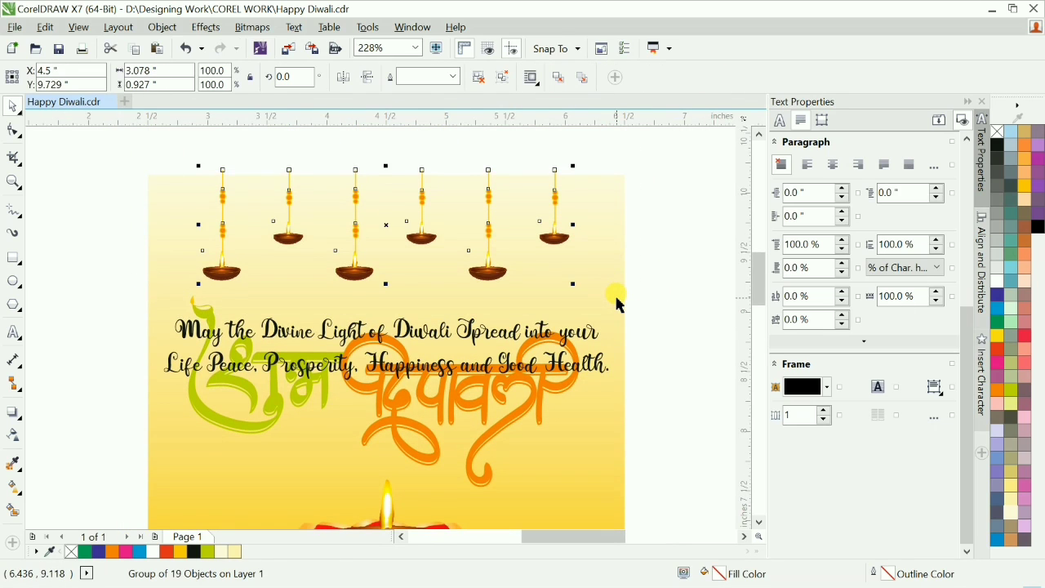
{"action": "key", "text": "Up"}
{"action": "key", "text": "Up"}
{"action": "key", "text": "Up"}
{"action": "left_click", "coordinate": [687, 240]}
Step: Raise the message to just beneath the hanging diyas and scale the calligraphy down to 73.2 percent
{"action": "scroll", "coordinate": [527, 309], "scroll_direction": "down", "scroll_amount": 1}
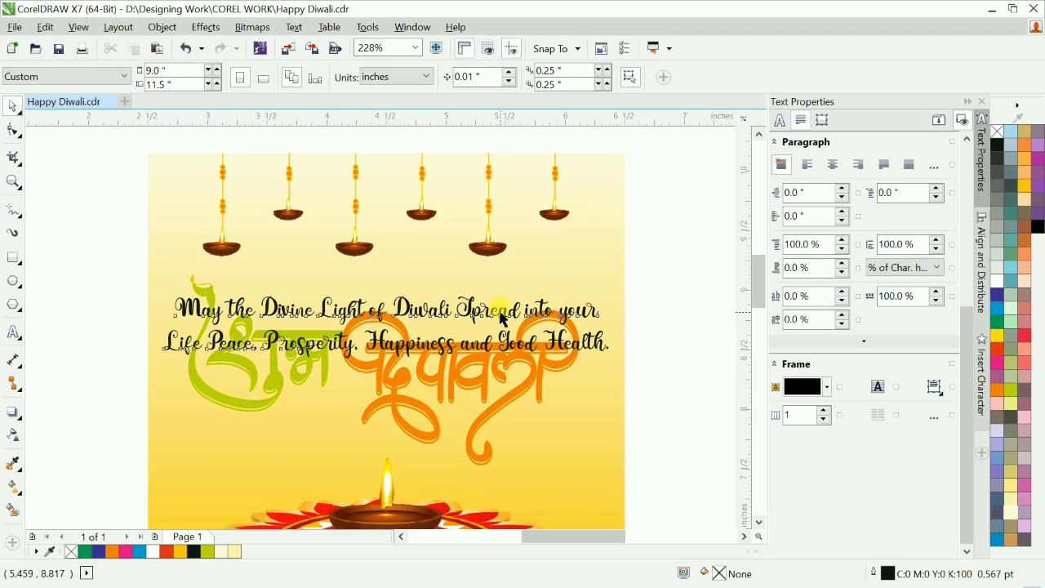
{"action": "left_click_drag", "start_coordinate": [501, 313], "coordinate": [501, 286]}
{"action": "left_click", "coordinate": [561, 319]}
{"action": "left_click_drag", "start_coordinate": [578, 272], "coordinate": [591, 296]}
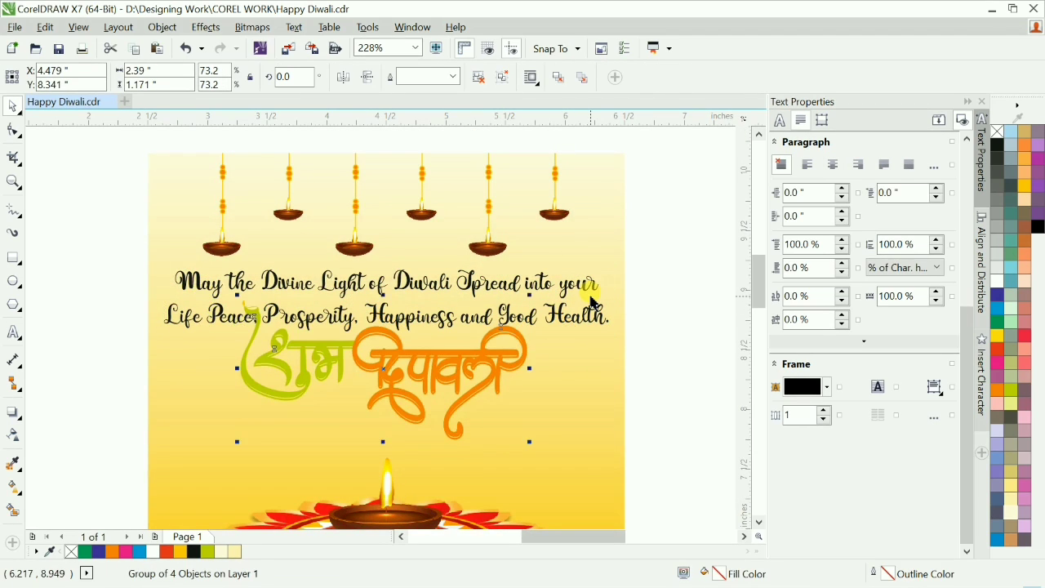
Step: Lower the calligraphy 0.3 inch below the message and shift it 0.02 inch right
{"action": "key", "text": "Down"}
{"action": "key", "text": "Down"}
{"action": "key", "text": "Down"}
{"action": "key", "text": "Down"}
{"action": "key", "text": "Down"}
{"action": "key", "text": "Down"}
{"action": "key", "text": "Down"}
{"action": "key", "text": "Down"}
{"action": "key", "text": "Down"}
{"action": "key", "text": "Down"}
{"action": "key", "text": "Down"}
{"action": "key", "text": "Down"}
{"action": "key", "text": "Down"}
{"action": "key", "text": "Down"}
{"action": "key", "text": "Down"}
{"action": "key", "text": "Right"}
{"action": "key", "text": "Right"}
{"action": "key", "text": "Left"}
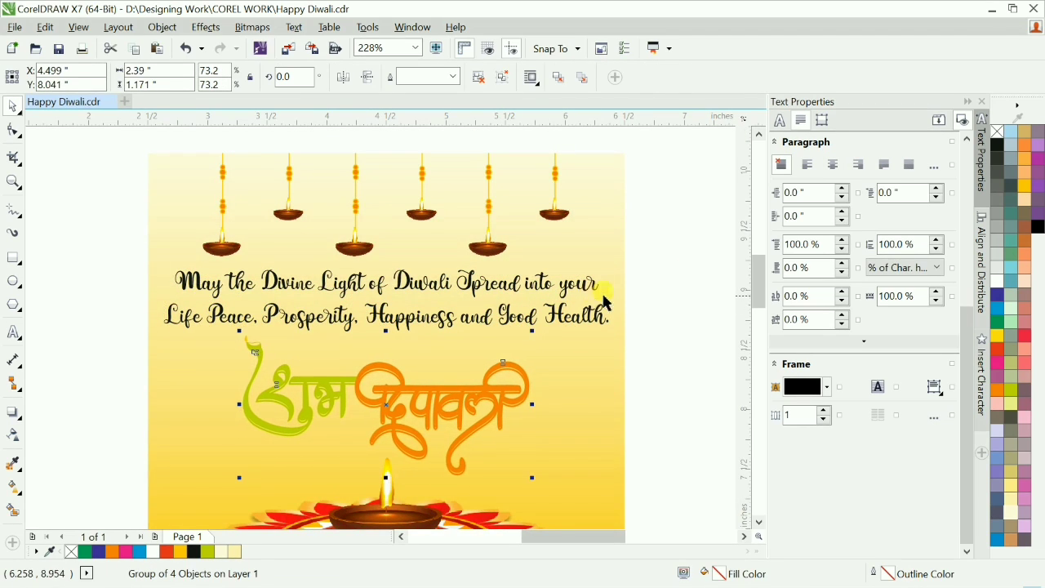
{"action": "left_click", "coordinate": [653, 292]}
Step: Reduce the message's font size to 12 pt
{"action": "scroll", "coordinate": [605, 282], "scroll_direction": "down", "scroll_amount": 2}
{"action": "scroll", "coordinate": [534, 314], "scroll_direction": "up", "scroll_amount": 2}
{"action": "left_click", "coordinate": [534, 271]}
{"action": "scroll", "coordinate": [504, 77], "scroll_direction": "up", "scroll_amount": 1}
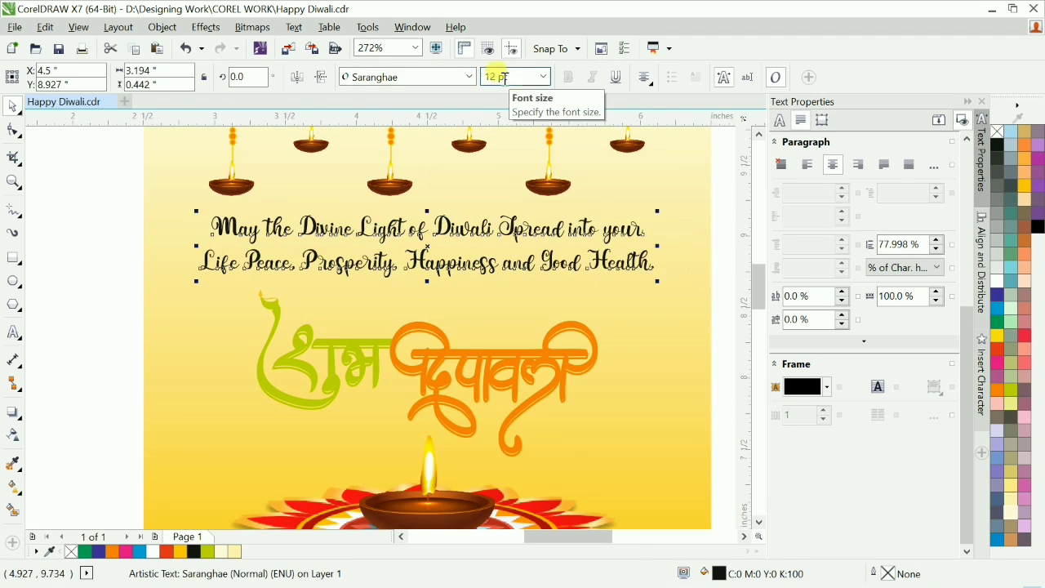
Step: Nudge the calligraphy slightly up, away from the central diya's flame
{"action": "left_click", "coordinate": [658, 334], "text": "shift"}
{"action": "left_click", "coordinate": [658, 334], "text": "shift"}
{"action": "left_click_drag", "start_coordinate": [219, 287], "coordinate": [660, 483]}
{"action": "key", "text": "Up"}
{"action": "key", "text": "Up"}
{"action": "key", "text": "Up"}
{"action": "key", "text": "Up"}
{"action": "scroll", "coordinate": [654, 449], "scroll_direction": "down", "scroll_amount": 3}
{"action": "left_click", "coordinate": [596, 330]}
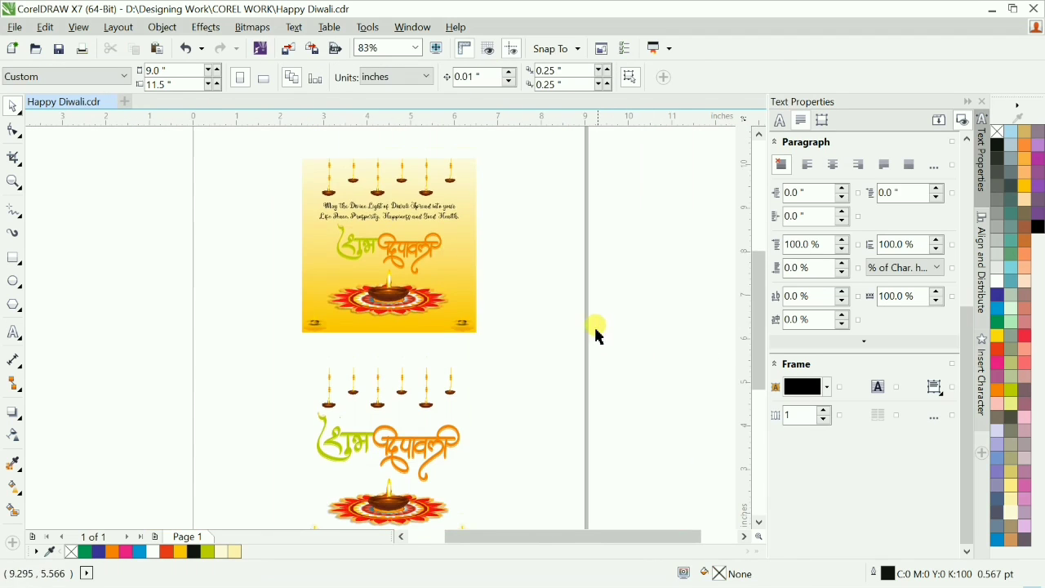
Step: Fill the message text with cyan, C100 M0 Y0 K0
{"action": "scroll", "coordinate": [597, 335], "scroll_direction": "up", "scroll_amount": 3}
{"action": "scroll", "coordinate": [341, 263], "scroll_direction": "down", "scroll_amount": 2}
{"action": "left_click_drag", "start_coordinate": [182, 234], "coordinate": [462, 366]}
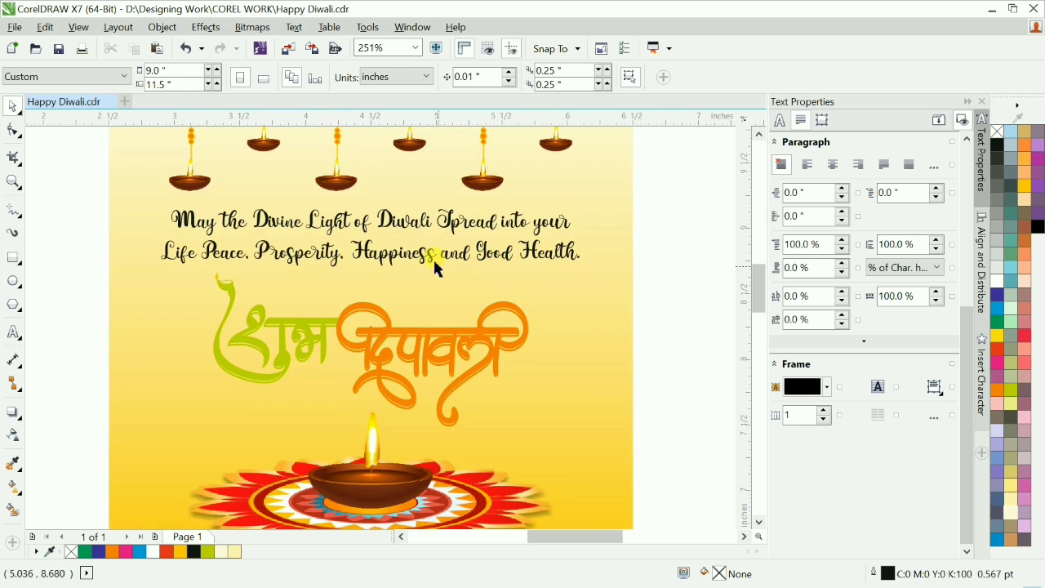
{"action": "left_click", "coordinate": [436, 261]}
{"action": "left_click", "coordinate": [997, 308]}
{"action": "left_click", "coordinate": [705, 281]}
Step: Add a drop shadow falling straight down from the English message text, about 0.086 inch below it
{"action": "scroll", "coordinate": [705, 281], "scroll_direction": "down", "scroll_amount": 1}
{"action": "scroll", "coordinate": [464, 269], "scroll_direction": "down", "scroll_amount": 1}
{"action": "key", "text": "F2"}
{"action": "left_click_drag", "start_coordinate": [374, 232], "coordinate": [579, 460]}
{"action": "scroll", "coordinate": [459, 346], "scroll_direction": "down", "scroll_amount": 1}
{"action": "key", "text": "F2"}
{"action": "left_click_drag", "start_coordinate": [343, 208], "coordinate": [470, 469]}
{"action": "key", "text": "F2"}
{"action": "left_click_drag", "start_coordinate": [261, 188], "coordinate": [511, 280]}
{"action": "left_click", "coordinate": [384, 331]}
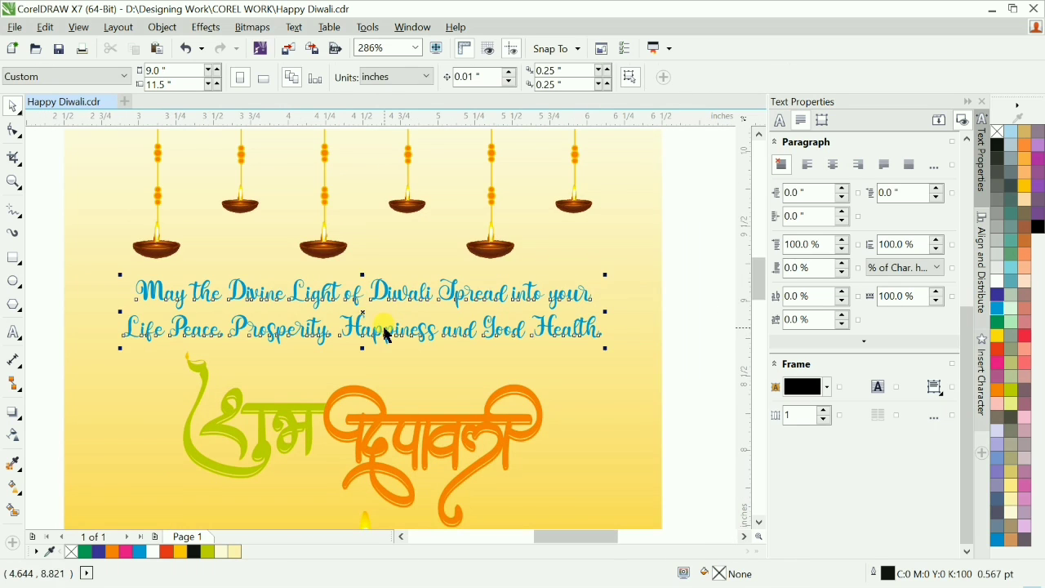
{"action": "key", "text": "space"}
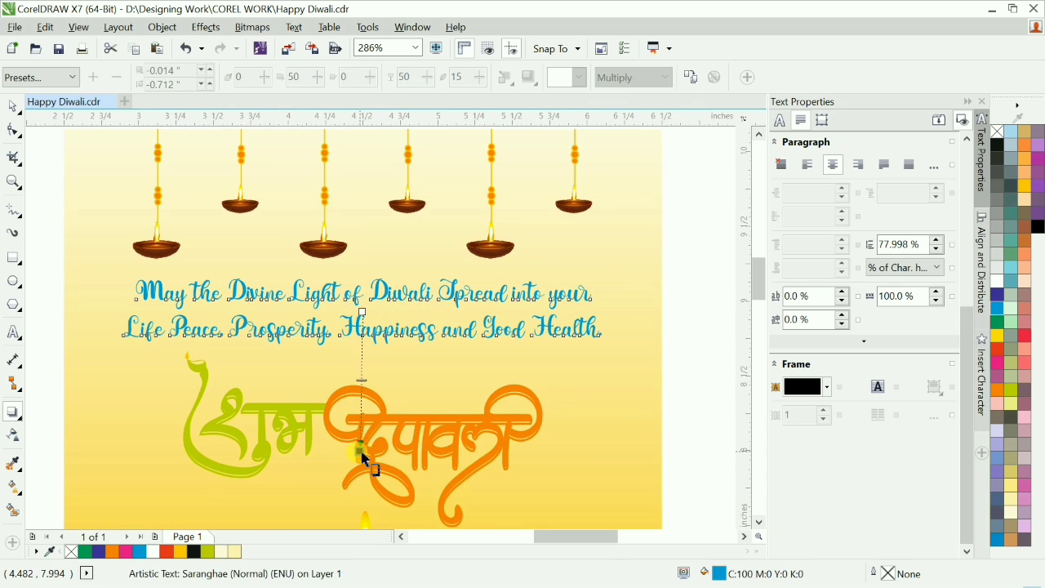
{"action": "left_click_drag", "start_coordinate": [360, 441], "coordinate": [363, 356]}
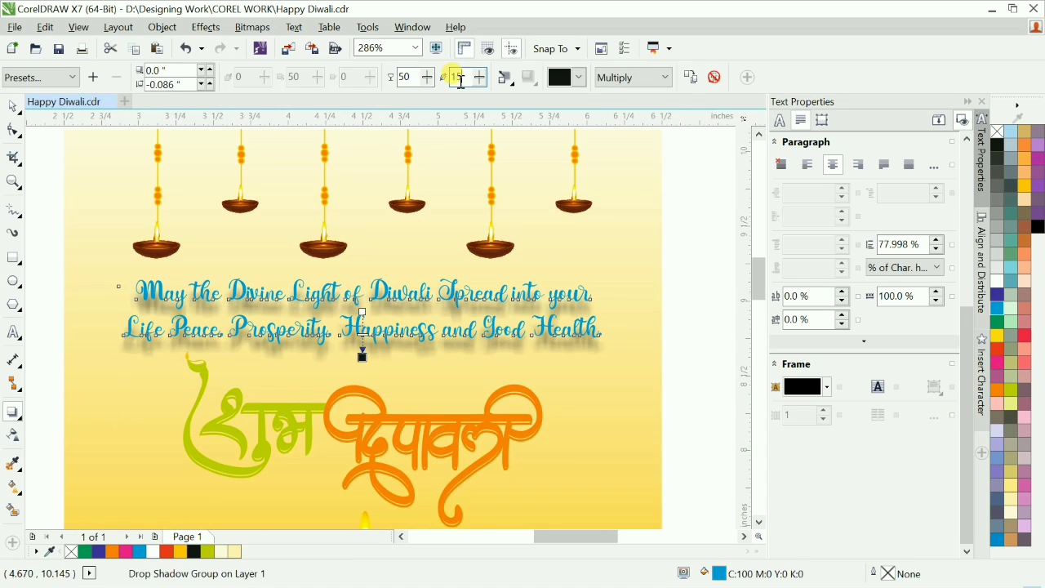
Step: Set the message shadow's feathering to 2 and its vertical offset to -0.026 inch
{"action": "type", "text": "2"}
{"action": "key", "text": "Return"}
{"action": "left_click", "coordinate": [210, 83]}
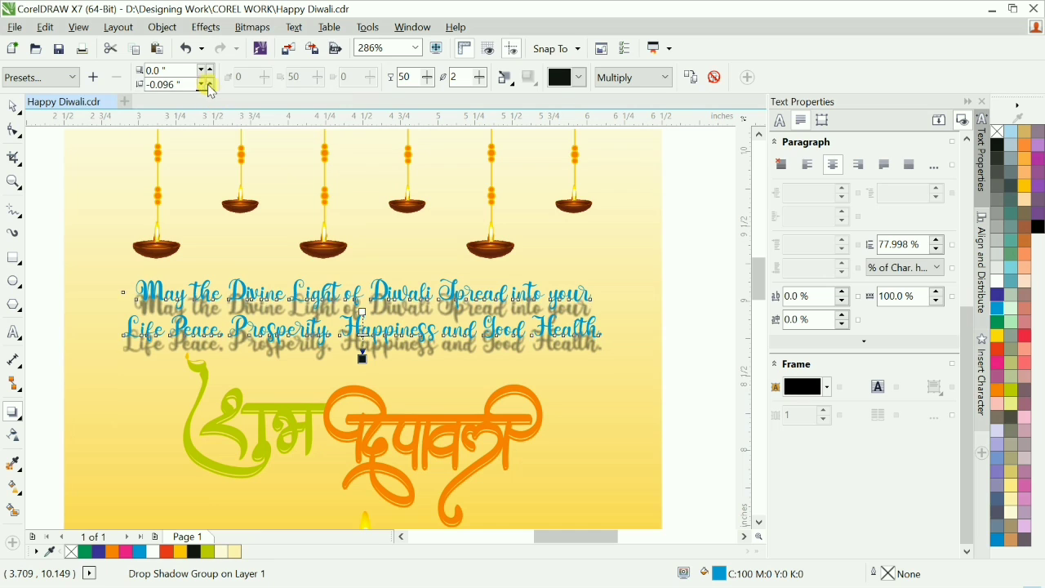
{"action": "left_click", "coordinate": [210, 83]}
{"action": "left_click", "coordinate": [210, 83]}
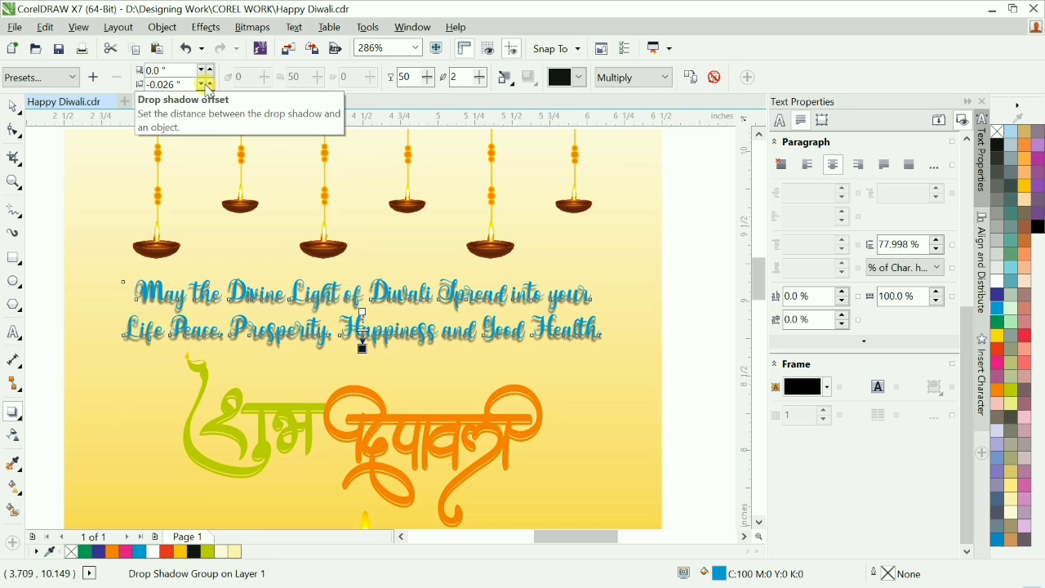
Step: Fill the message text with Deep Yellow, C0 M20 Y100 K0
{"action": "left_click", "coordinate": [1025, 186]}
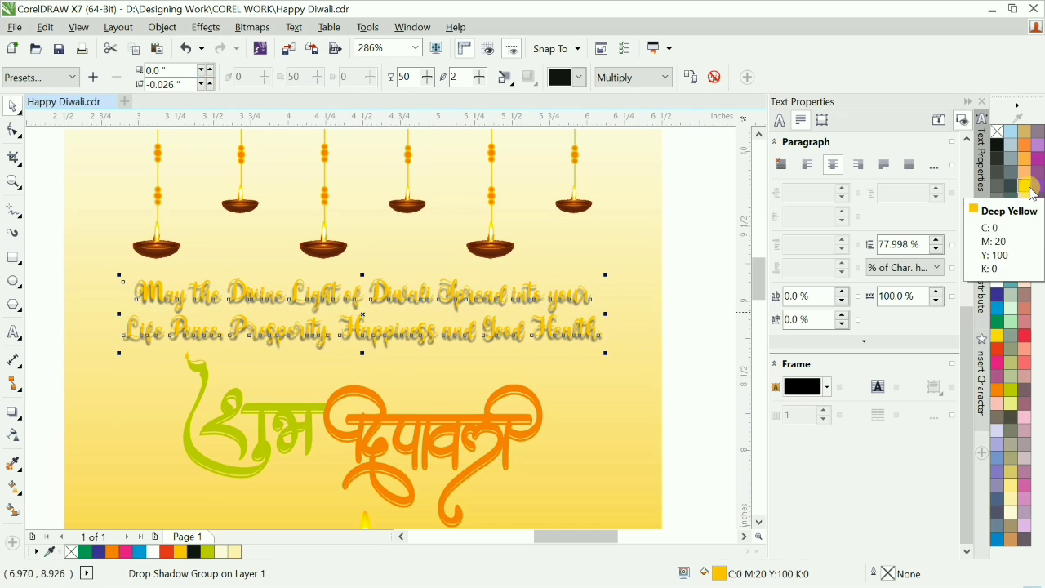
{"action": "left_click", "coordinate": [677, 341]}
{"action": "scroll", "coordinate": [633, 335], "scroll_direction": "down", "scroll_amount": 5}
{"action": "scroll", "coordinate": [458, 245], "scroll_direction": "up", "scroll_amount": 10}
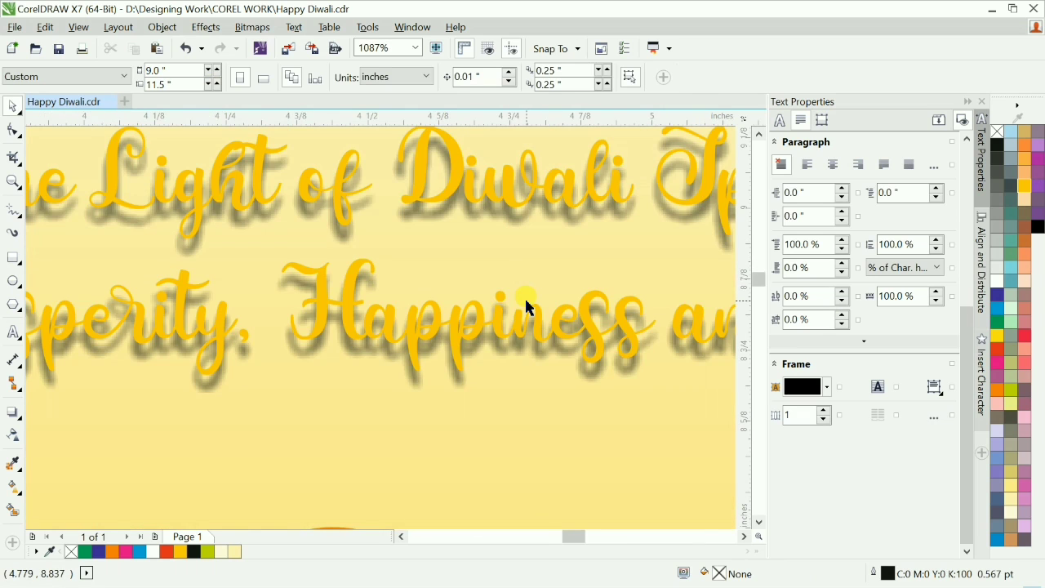
{"action": "scroll", "coordinate": [530, 308], "scroll_direction": "down", "scroll_amount": 4}
{"action": "left_click_drag", "start_coordinate": [676, 347], "coordinate": [755, 357]}
Step: Bring the message's drop shadow closer by setting its vertical offset to -0.016 inch
{"action": "key", "text": "F2"}
{"action": "left_click_drag", "start_coordinate": [330, 273], "coordinate": [470, 404]}
{"action": "double_click", "coordinate": [455, 382]}
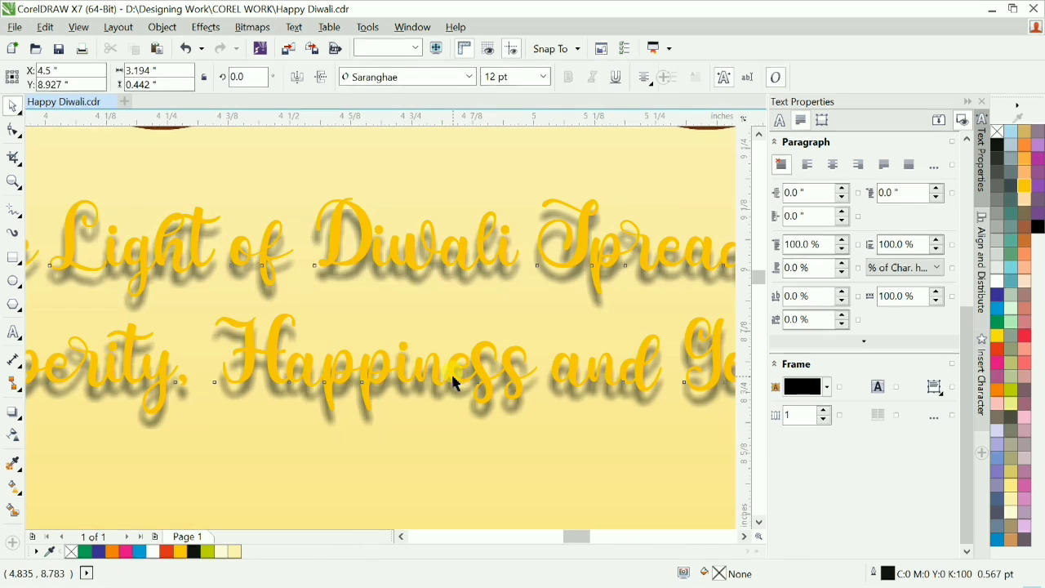
{"action": "left_click", "coordinate": [210, 84]}
{"action": "key", "text": "space"}
{"action": "scroll", "coordinate": [354, 290], "scroll_direction": "down", "scroll_amount": 4}
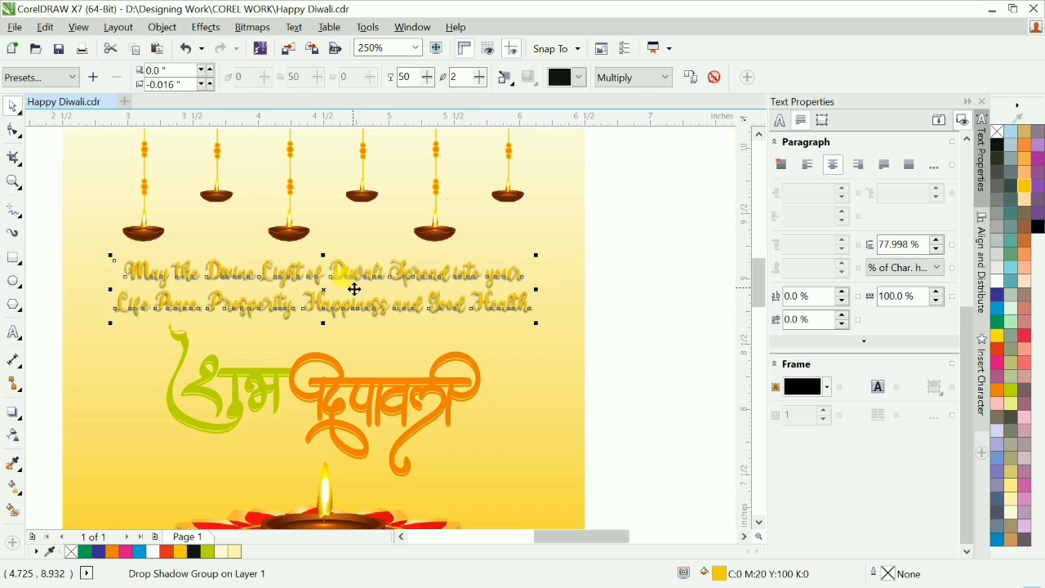
Step: Fill the shadowed message text with cyan
{"action": "left_click", "coordinate": [997, 308]}
{"action": "key", "text": "Escape"}
{"action": "key", "text": "F2"}
{"action": "left_click_drag", "start_coordinate": [253, 247], "coordinate": [481, 348]}
{"action": "scroll", "coordinate": [441, 348], "scroll_direction": "down", "scroll_amount": 2}
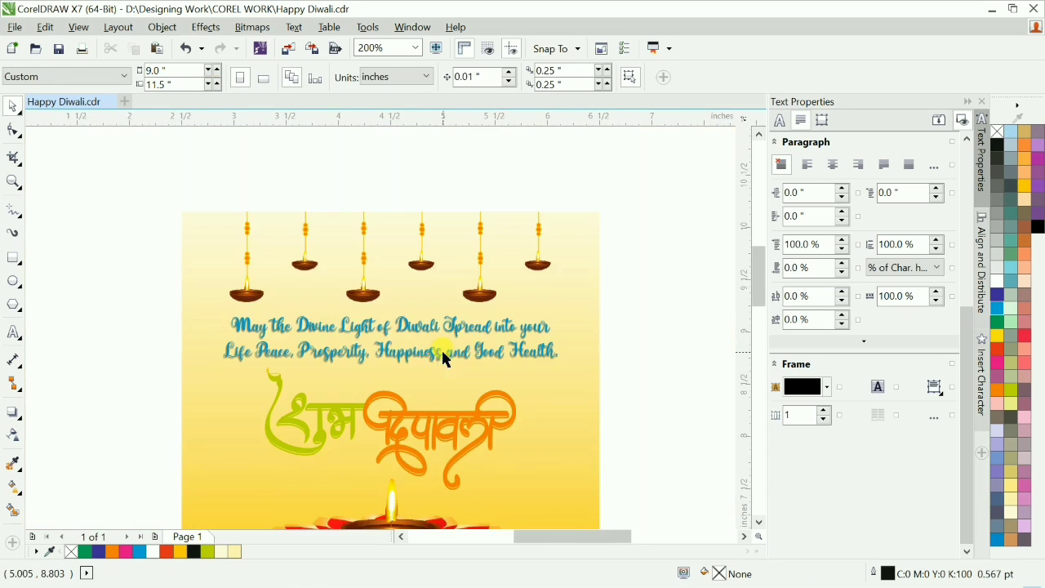
Step: Change the message text's fill to white
{"action": "key", "text": "F2"}
{"action": "left_click_drag", "start_coordinate": [201, 296], "coordinate": [546, 384]}
{"action": "left_click", "coordinate": [614, 352]}
{"action": "left_click", "coordinate": [997, 281]}
{"action": "key", "text": "F3"}
{"action": "left_click", "coordinate": [647, 276]}
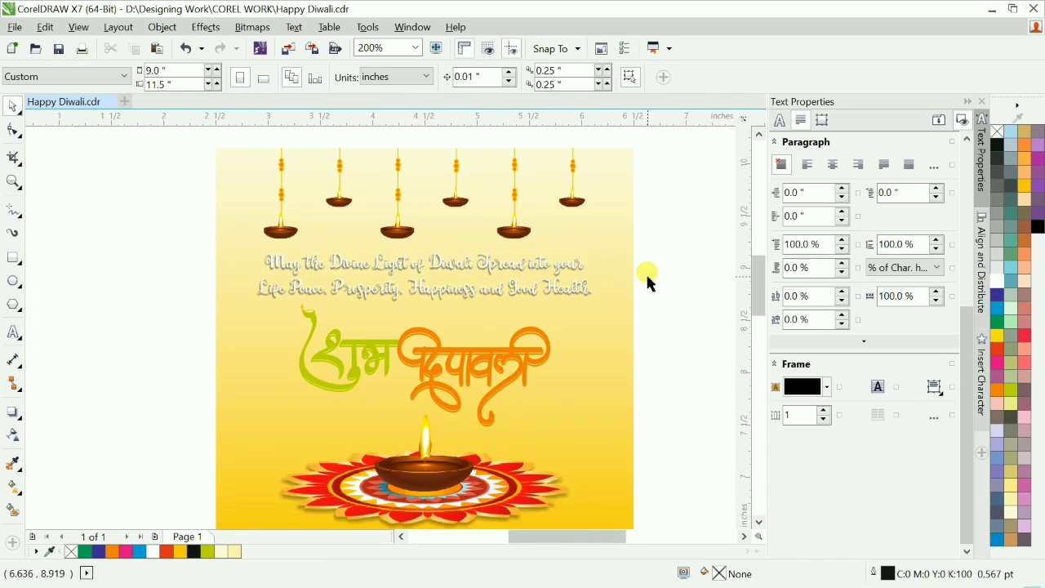
Step: Examine the message and calligraphy up close and against the rest of the greeting
{"action": "key", "text": "F4"}
{"action": "key", "text": "F2"}
{"action": "scroll", "coordinate": [501, 245], "scroll_direction": "up", "scroll_amount": 3}
{"action": "scroll", "coordinate": [466, 327], "scroll_direction": "up", "scroll_amount": 3}
{"action": "scroll", "coordinate": [279, 256], "scroll_direction": "down", "scroll_amount": 4}
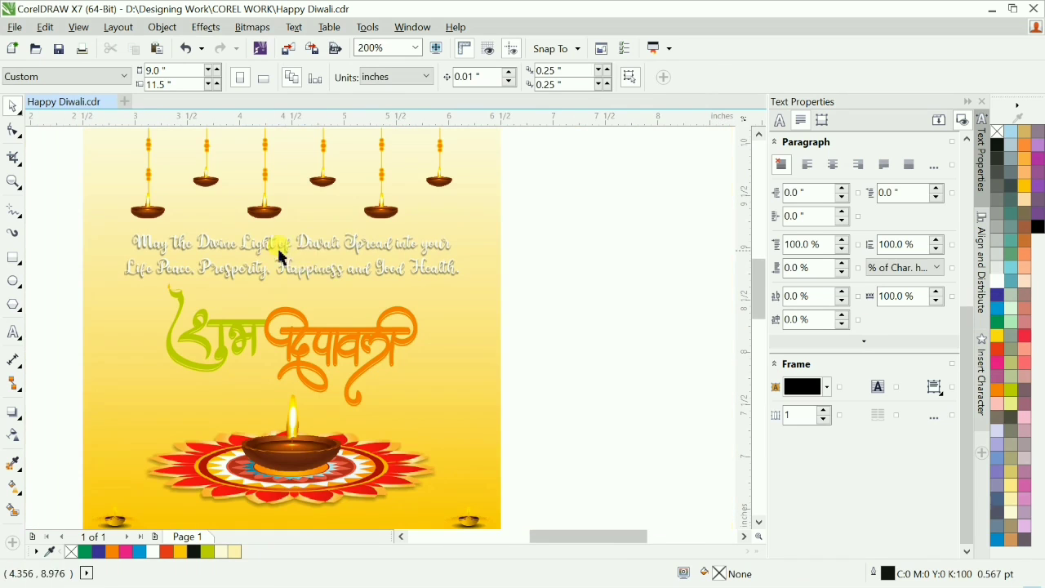
{"action": "scroll", "coordinate": [472, 385], "scroll_direction": "up", "scroll_amount": 2}
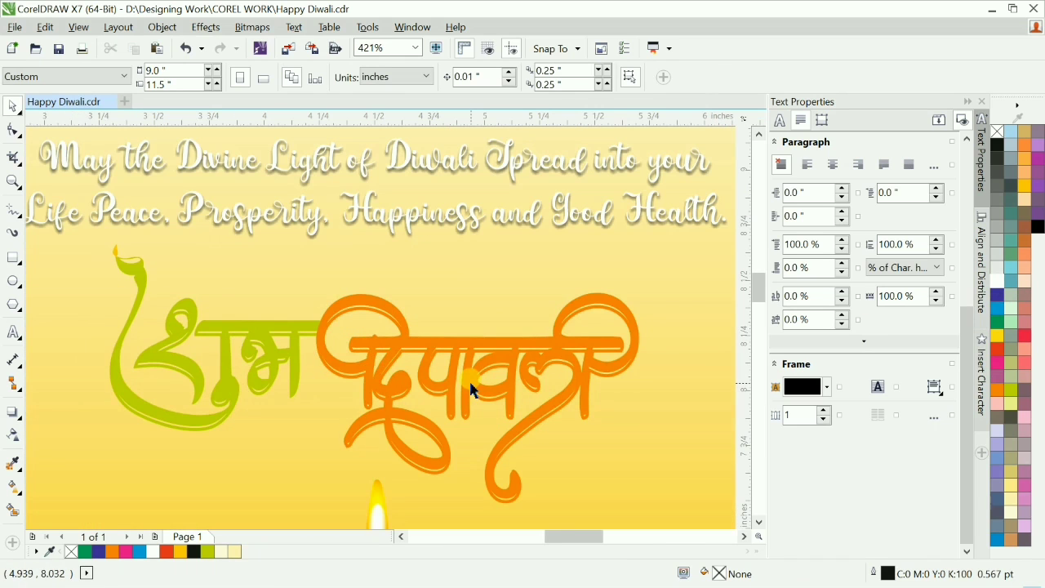
{"action": "scroll", "coordinate": [472, 385], "scroll_direction": "down", "scroll_amount": 2}
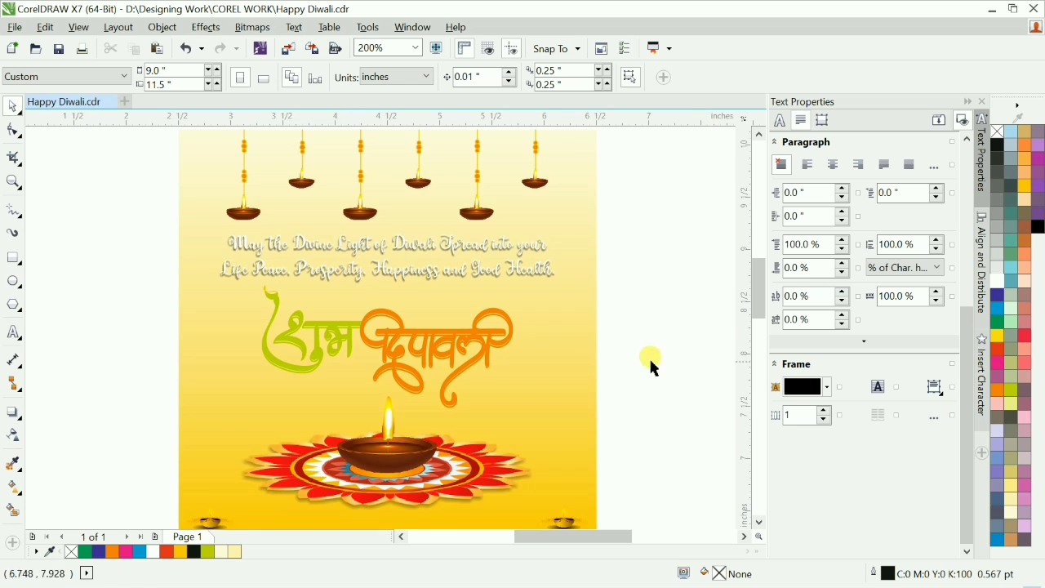
Step: Add an Arial credit text beginning with "by" beside the tail of the calligraphy and set it to 12 pt
{"action": "scroll", "coordinate": [486, 388], "scroll_direction": "up", "scroll_amount": 2}
{"action": "key", "text": "F8"}
{"action": "left_click", "coordinate": [468, 424]}
{"action": "type", "text": "by:"}
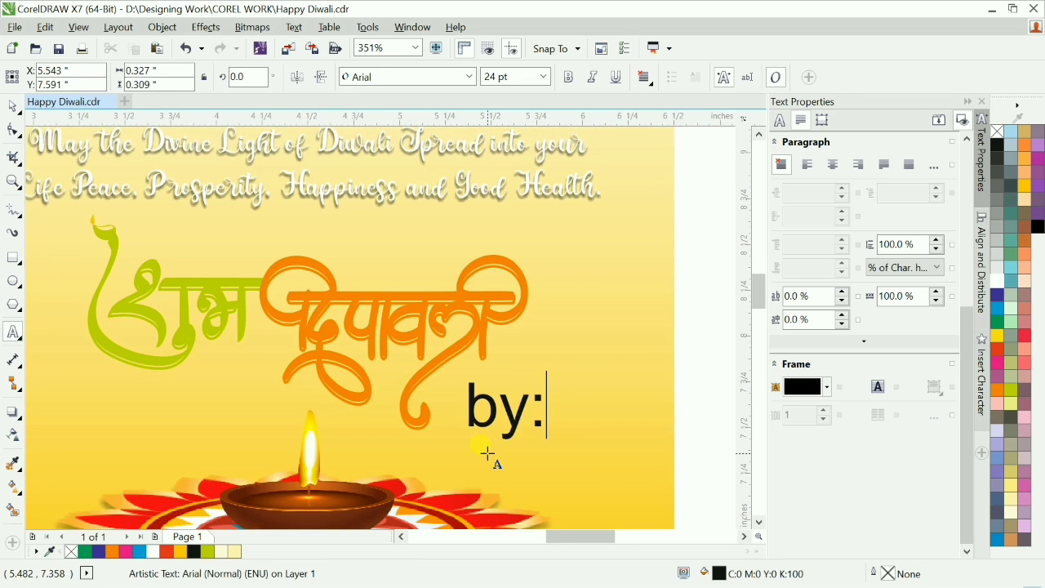
{"action": "key", "text": "ctrl+space"}
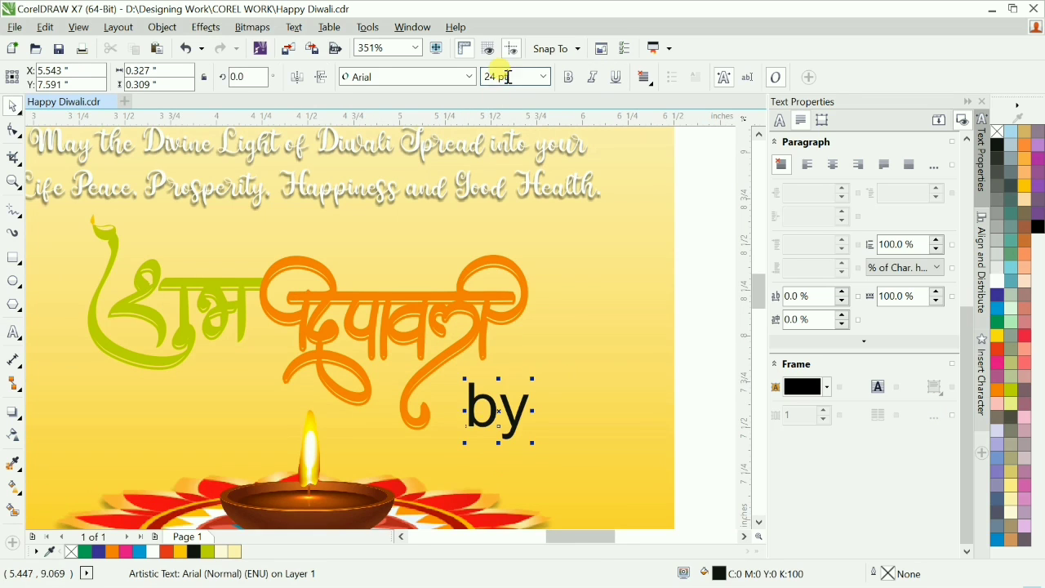
{"action": "double_click", "coordinate": [507, 78]}
{"action": "type", "text": "12"}
{"action": "key", "text": "Return"}
{"action": "key", "text": "F2"}
{"action": "left_click_drag", "start_coordinate": [329, 306], "coordinate": [638, 581]}
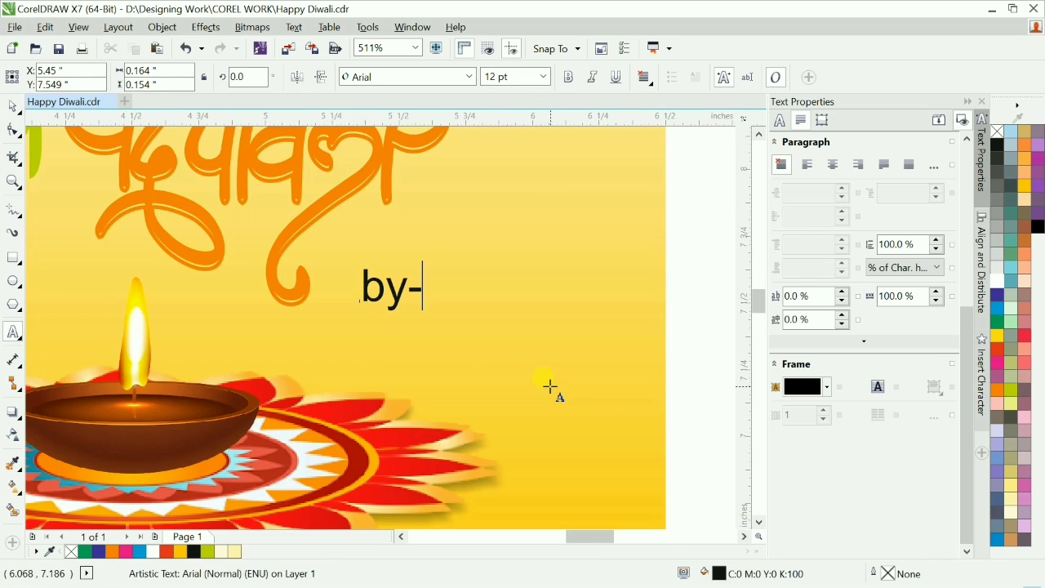
Step: Complete the credit as two centred lines reading "by:-" and "Designer Den"
{"action": "type", "text": "Designer Den"}
{"action": "key", "text": "ctrl+Right"}
{"action": "key", "text": "Return"}
{"action": "key", "text": "Left"}
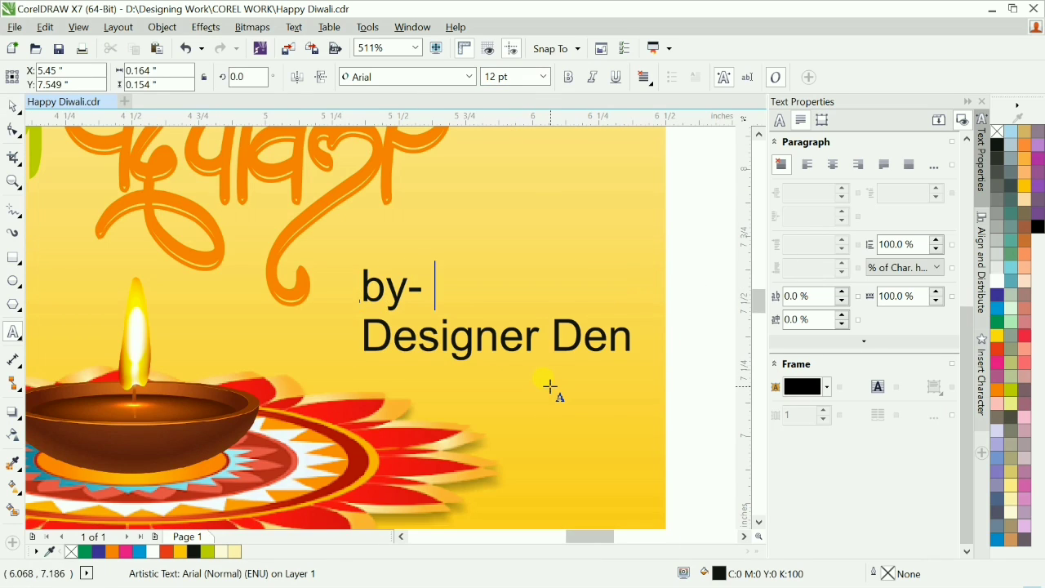
{"action": "key", "text": "ctrl+e"}
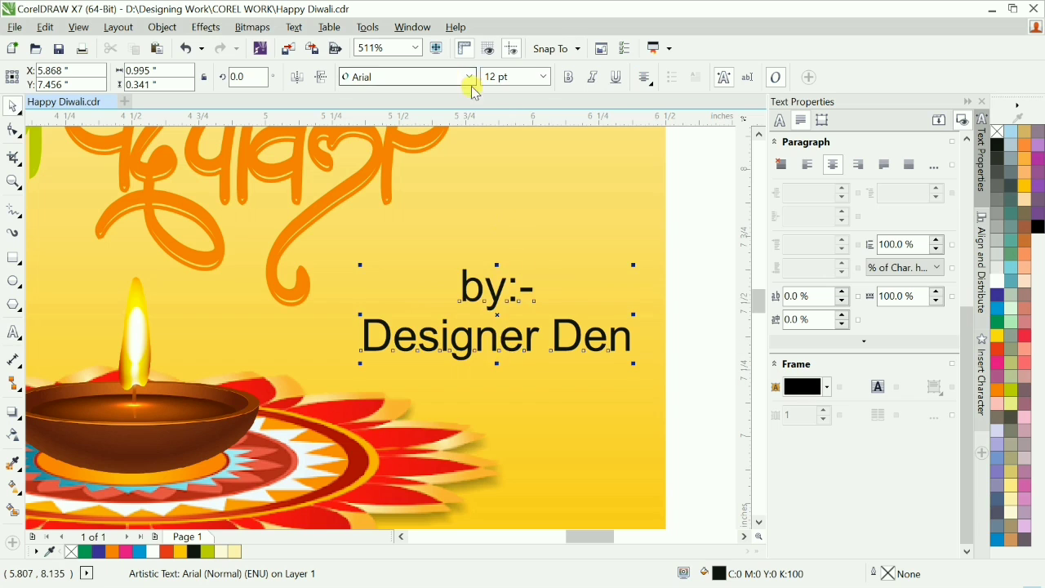
Step: Set the credit in Baby Gumbout and change only the "Designer Den" line to Yu Gothic UI Semibold
{"action": "left_click", "coordinate": [469, 76]}
{"action": "left_click", "coordinate": [433, 129]}
{"action": "triple_click", "coordinate": [504, 353]}
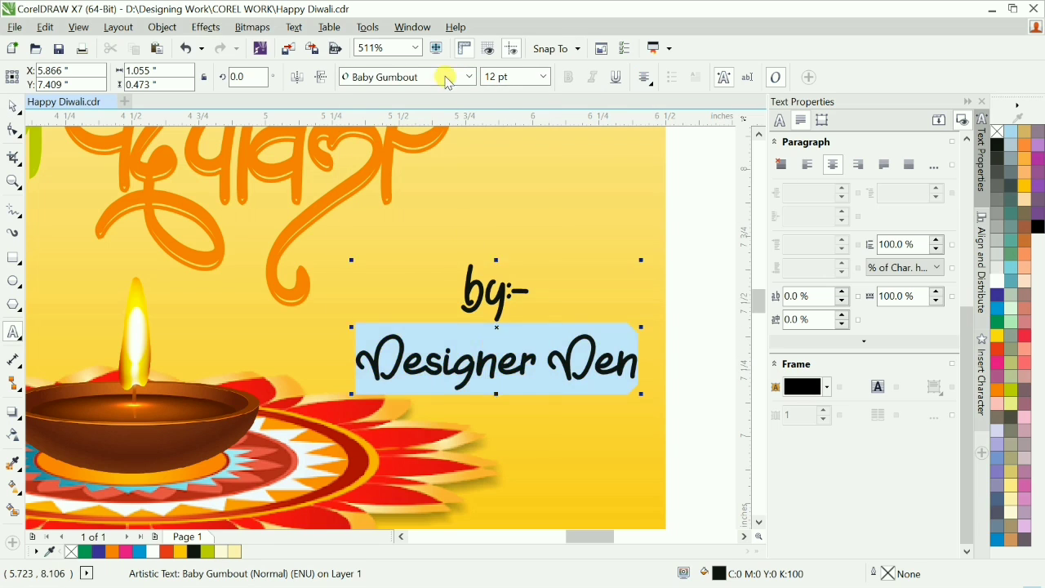
{"action": "left_click", "coordinate": [470, 76]}
{"action": "left_click", "coordinate": [408, 149]}
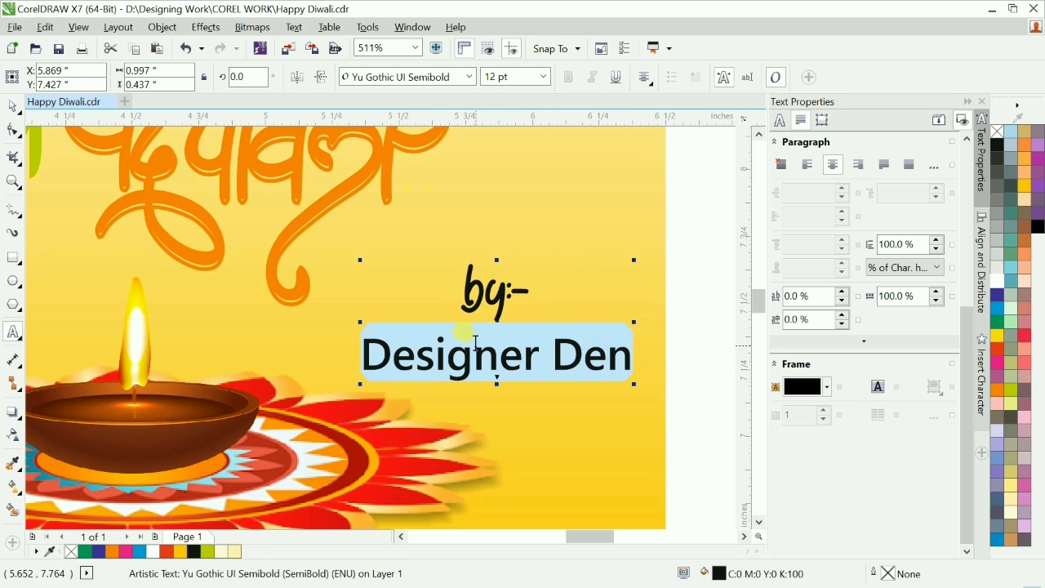
Step: Tighten the credit's line spacing to about 70.6% so "Designer Den" sits closer under "by:-"
{"action": "left_click", "coordinate": [497, 355]}
{"action": "left_click", "coordinate": [12, 107]}
{"action": "left_click", "coordinate": [12, 130]}
{"action": "left_click_drag", "start_coordinate": [362, 385], "coordinate": [379, 348]}
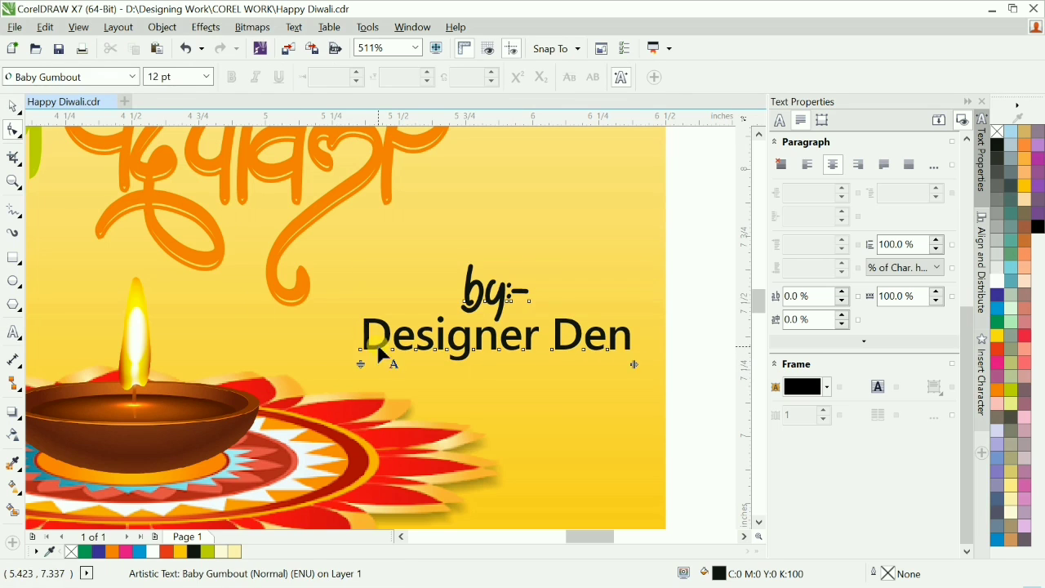
Step: Fill the "by:-" line of the credit with cyan
{"action": "key", "text": "F8"}
{"action": "left_click_drag", "start_coordinate": [530, 292], "coordinate": [463, 293]}
{"action": "left_click", "coordinate": [997, 281]}
{"action": "key", "text": "ctrl+space"}
{"action": "key", "text": "F8"}
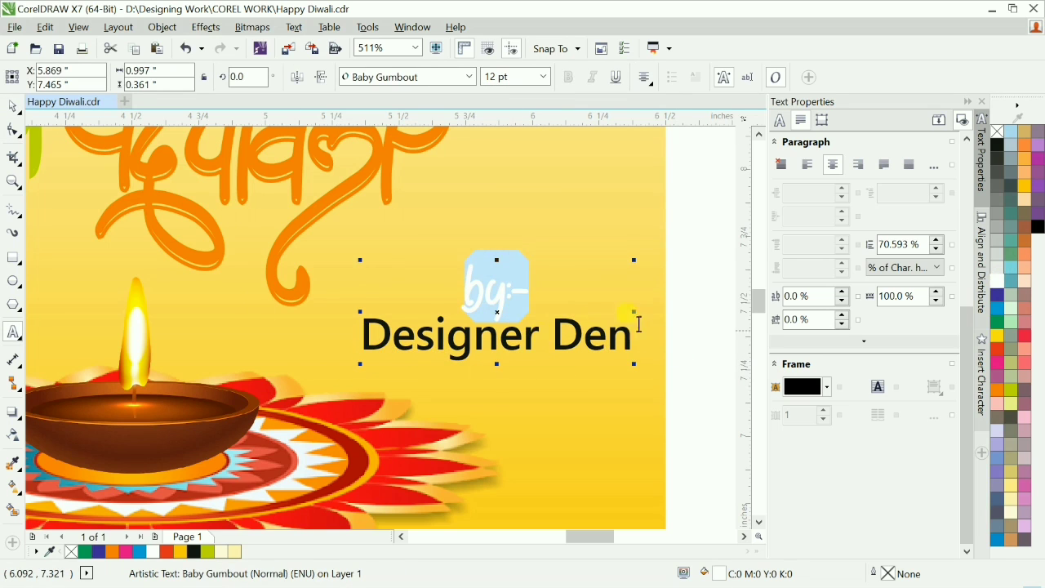
{"action": "left_click", "coordinate": [997, 308]}
{"action": "key", "text": "ctrl+space"}
Step: Move the credit text up and to the left, close beside the calligraphy's lower tail
{"action": "key", "text": "F3"}
{"action": "key", "text": "Escape"}
{"action": "key", "text": "F2"}
{"action": "left_click_drag", "start_coordinate": [221, 225], "coordinate": [620, 371]}
{"action": "left_click_drag", "start_coordinate": [400, 349], "coordinate": [556, 420]}
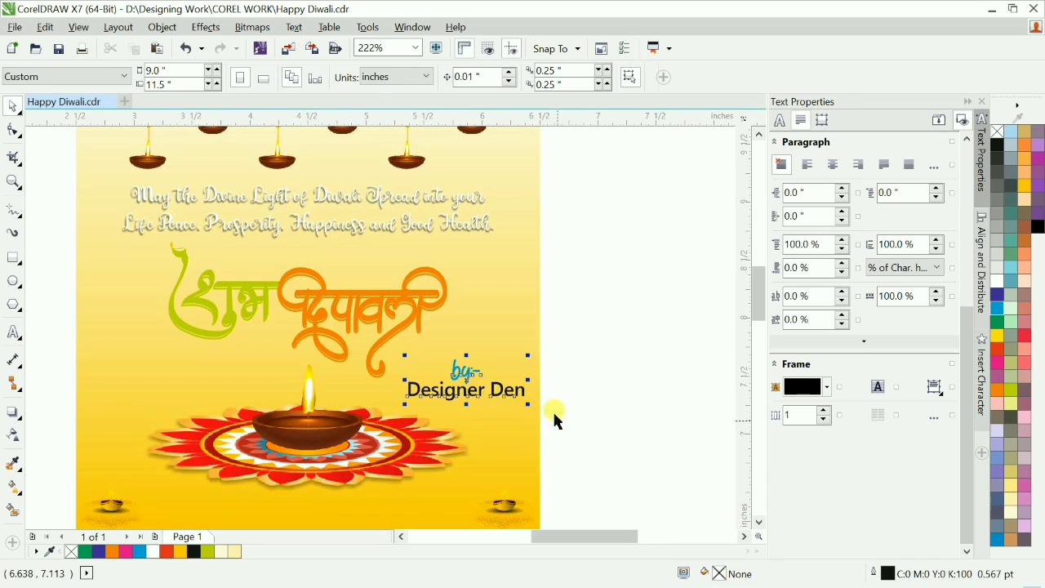
{"action": "left_click_drag", "start_coordinate": [504, 390], "coordinate": [488, 367]}
{"action": "key", "text": "ctrl+k"}
{"action": "left_click", "coordinate": [598, 348]}
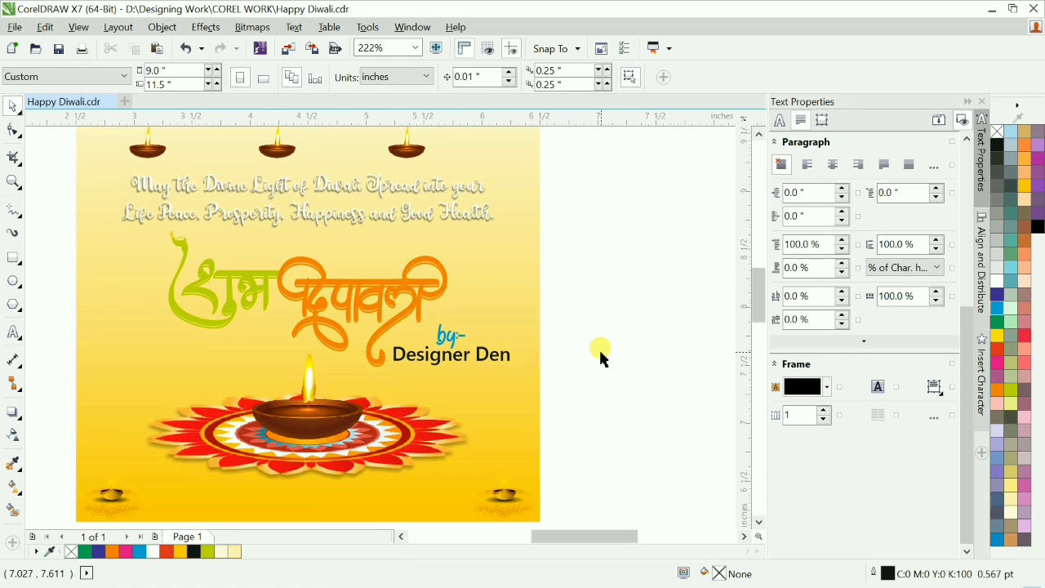
{"action": "scroll", "coordinate": [588, 350], "scroll_direction": "down", "scroll_amount": 3}
{"action": "scroll", "coordinate": [536, 286], "scroll_direction": "up", "scroll_amount": 3}
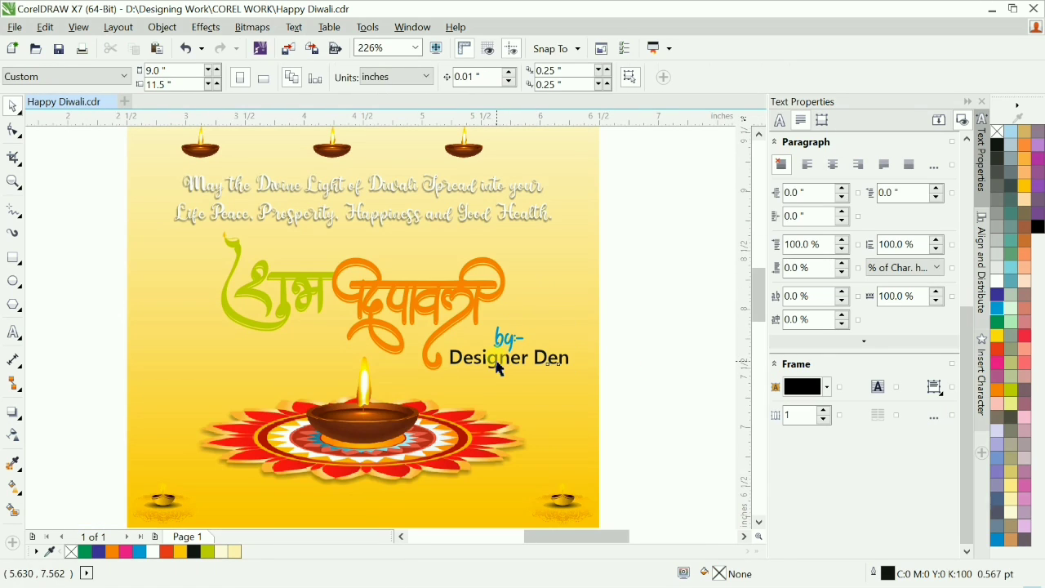
Step: Nudge the credit text 0.04 inch to the right
{"action": "left_click", "coordinate": [497, 361]}
{"action": "key", "text": "Right"}
{"action": "key", "text": "Right"}
{"action": "key", "text": "Right"}
{"action": "key", "text": "Right"}
{"action": "left_click", "coordinate": [683, 369]}
Step: Fill the "Designer Den" line with magenta
{"action": "triple_click", "coordinate": [503, 357]}
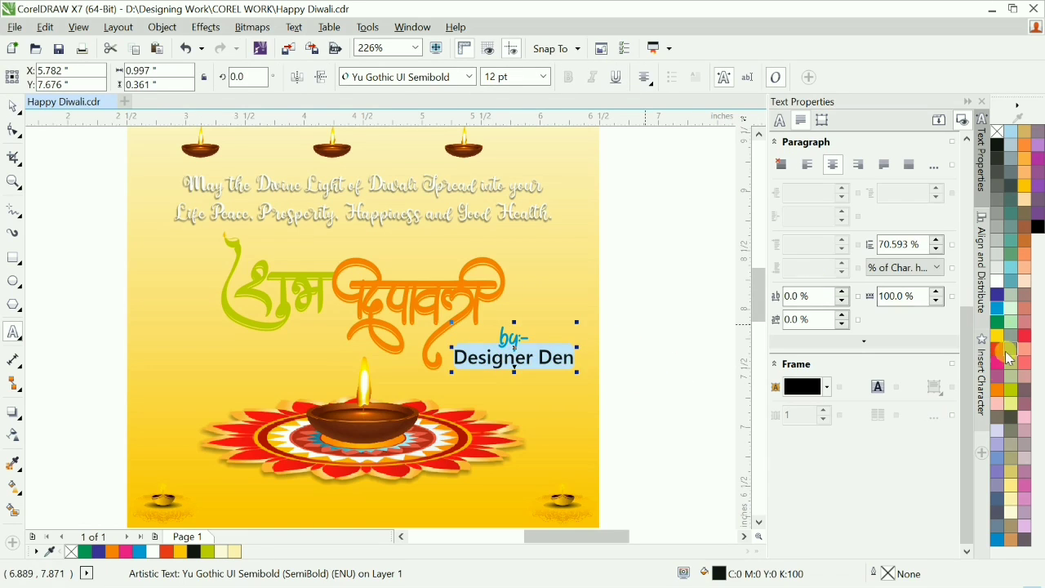
{"action": "left_click", "coordinate": [1010, 358]}
{"action": "left_click", "coordinate": [621, 367]}
Step: Duplicate the whole greeting and place the copy directly below the original
{"action": "scroll", "coordinate": [629, 366], "scroll_direction": "down", "scroll_amount": 4}
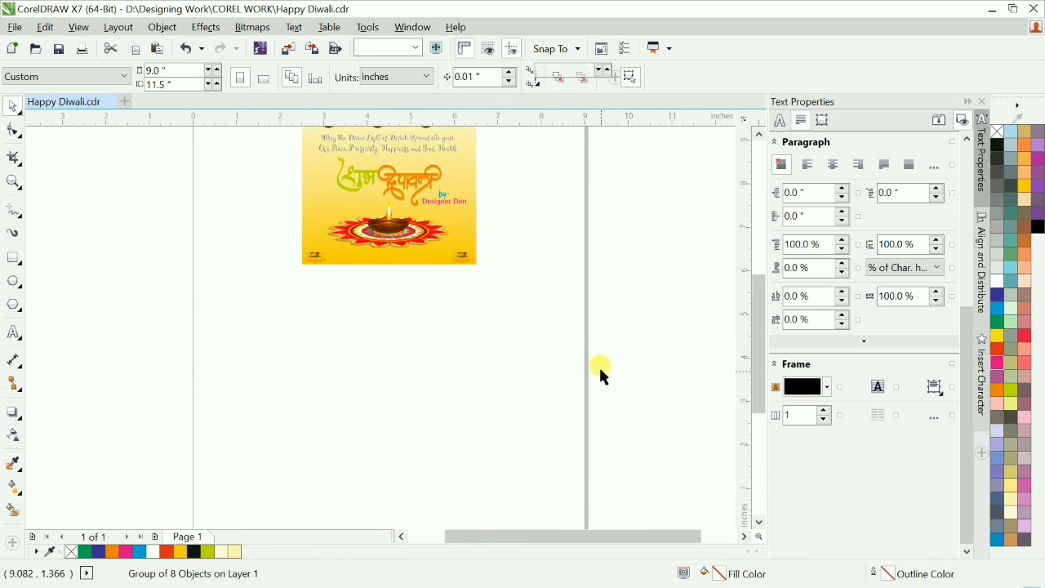
{"action": "scroll", "coordinate": [600, 370], "scroll_direction": "down", "scroll_amount": 2}
{"action": "key", "text": "ctrl+a"}
{"action": "left_click_drag", "start_coordinate": [446, 263], "coordinate": [449, 318]}
{"action": "right_click", "coordinate": [448, 318]}
{"action": "left_click", "coordinate": [522, 306]}
Step: Remove the gradient fill from the copy's background square
{"action": "scroll", "coordinate": [522, 306], "scroll_direction": "up", "scroll_amount": 3}
{"action": "left_click", "coordinate": [544, 296]}
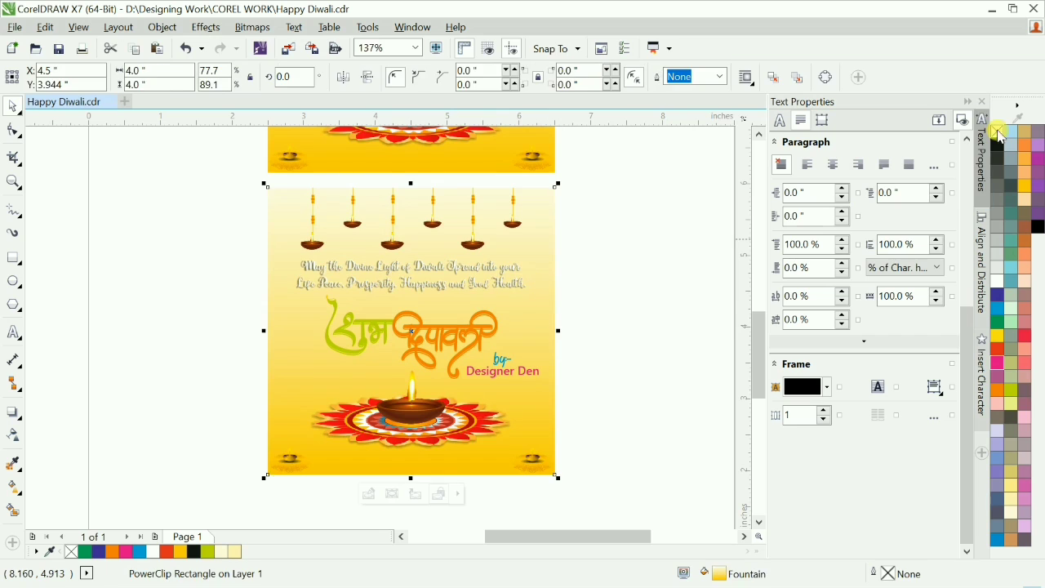
{"action": "key", "text": "Delete"}
Step: Fill the copy's message text with cyan, C100 M0 Y0 K0
{"action": "left_click", "coordinate": [482, 274]}
{"action": "left_click", "coordinate": [997, 380]}
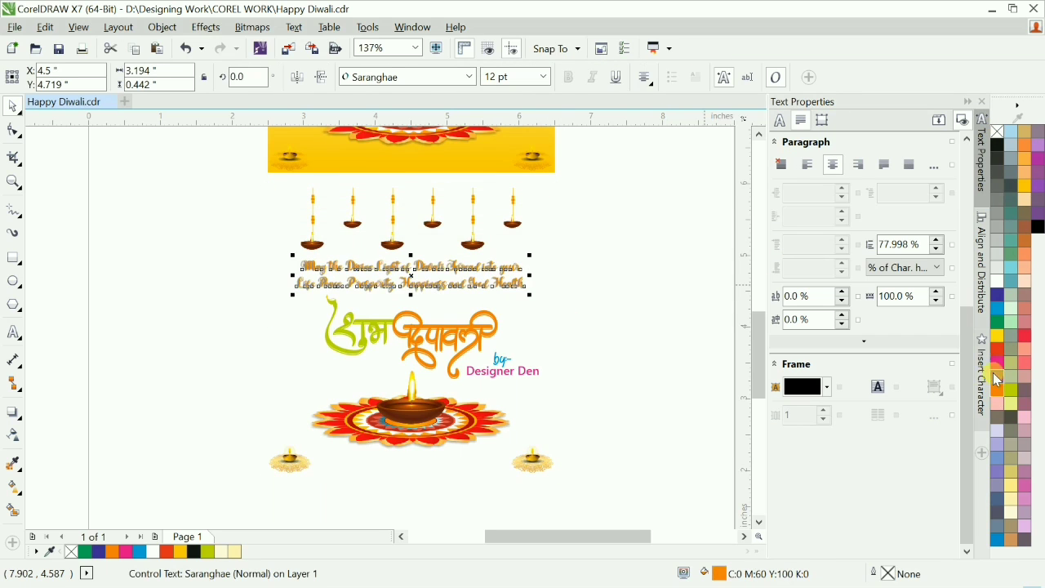
{"action": "left_click", "coordinate": [997, 308]}
{"action": "left_click", "coordinate": [678, 312]}
Step: Lower the opacity of the copied message's drop shadow to 25
{"action": "scroll", "coordinate": [472, 282], "scroll_direction": "up", "scroll_amount": 2}
{"action": "double_click", "coordinate": [438, 299]}
{"action": "left_click", "coordinate": [12, 412]}
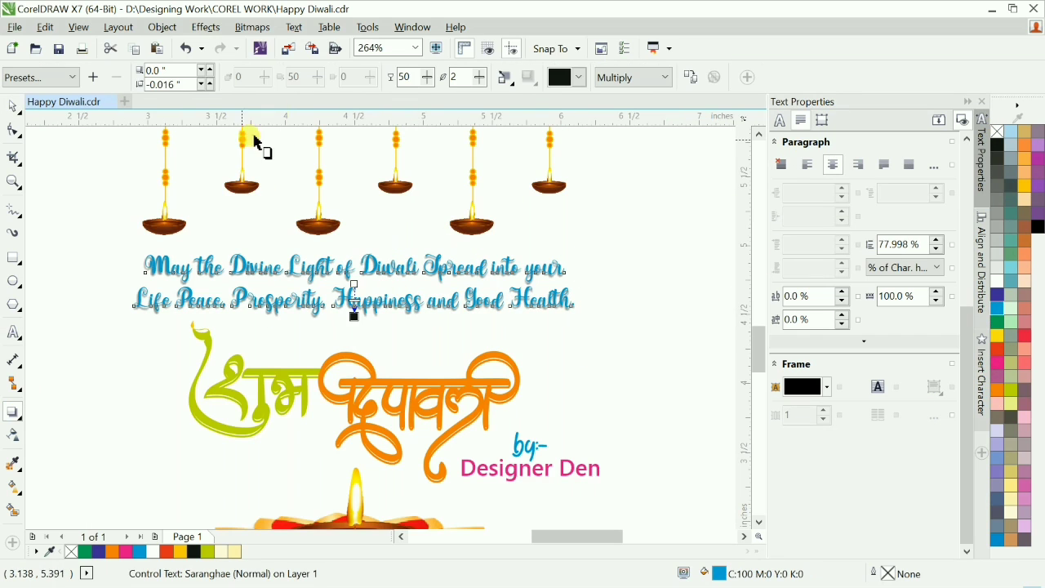
{"action": "type", "text": "25"}
{"action": "key", "text": "Return"}
{"action": "key", "text": "space"}
{"action": "left_click", "coordinate": [618, 311]}
Step: Examine the copy's lighter text shadow and compare the gradient and white-background versions of the greeting
{"action": "scroll", "coordinate": [419, 333], "scroll_direction": "up", "scroll_amount": 2}
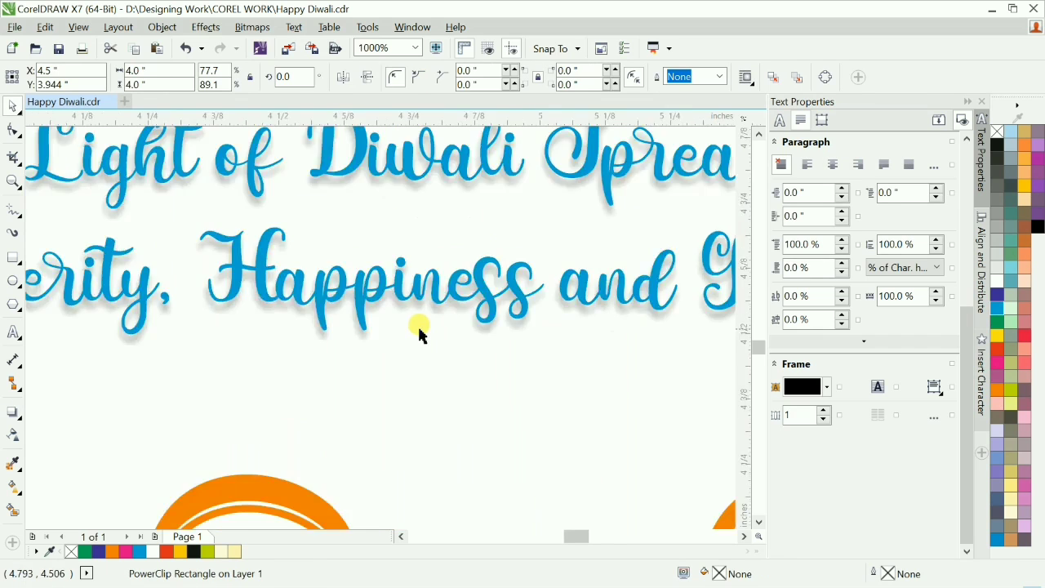
{"action": "scroll", "coordinate": [420, 333], "scroll_direction": "down", "scroll_amount": 2}
{"action": "scroll", "coordinate": [420, 331], "scroll_direction": "down", "scroll_amount": 1}
{"action": "left_click", "coordinate": [677, 341]}
{"action": "key", "text": "F4"}
{"action": "key", "text": "F2"}
{"action": "left_click_drag", "start_coordinate": [238, 185], "coordinate": [454, 261]}
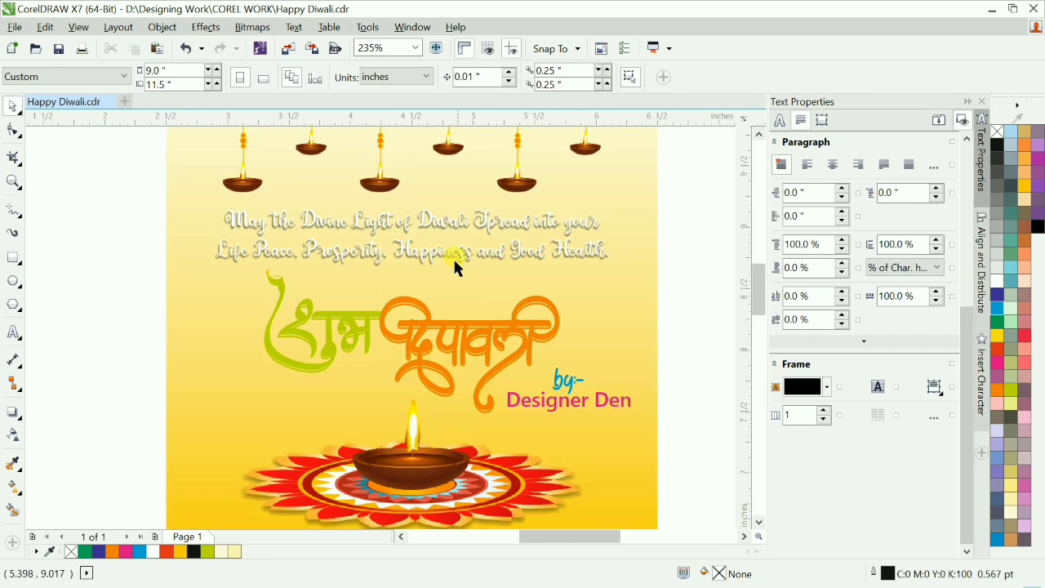
{"action": "scroll", "coordinate": [451, 253], "scroll_direction": "down", "scroll_amount": 1}
{"action": "scroll", "coordinate": [618, 440], "scroll_direction": "down", "scroll_amount": 1}
{"action": "left_click_drag", "start_coordinate": [524, 509], "coordinate": [516, 523]}
{"action": "key", "text": "F3"}
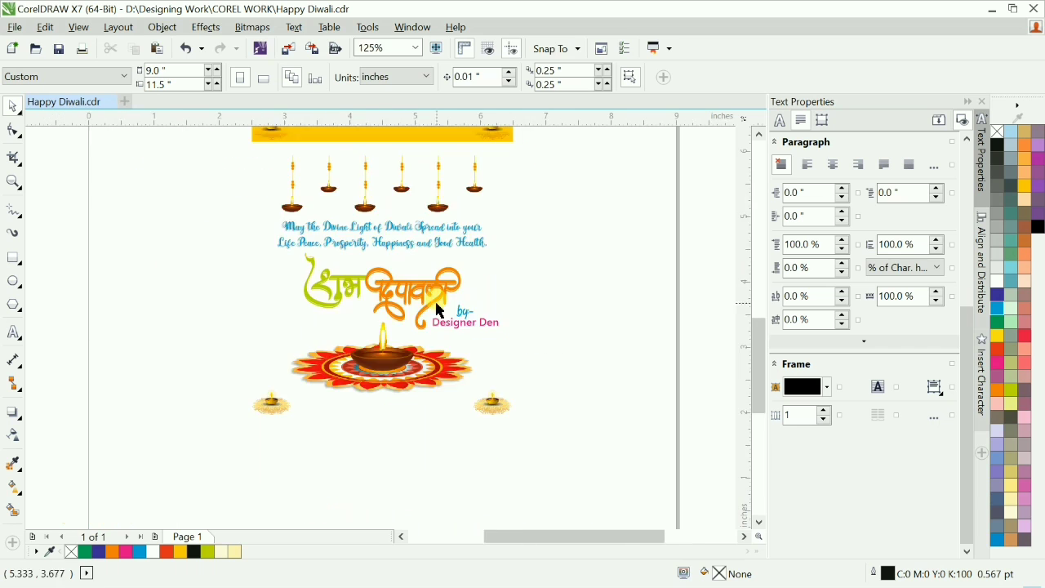
{"action": "key", "text": "F4"}
{"action": "left_click", "coordinate": [472, 361]}
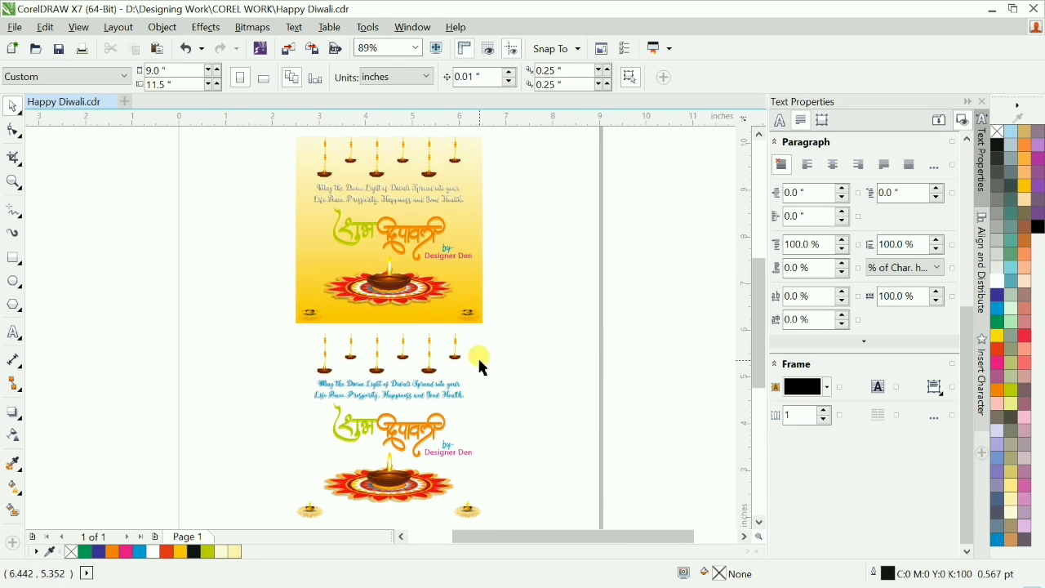
{"action": "scroll", "coordinate": [482, 368], "scroll_direction": "up", "scroll_amount": 5}
{"action": "scroll", "coordinate": [514, 416], "scroll_direction": "down", "scroll_amount": 5}
Step: Fill the message text in the original gradient greeting with cyan
{"action": "scroll", "coordinate": [367, 168], "scroll_direction": "up", "scroll_amount": 8}
{"action": "left_click", "coordinate": [390, 204]}
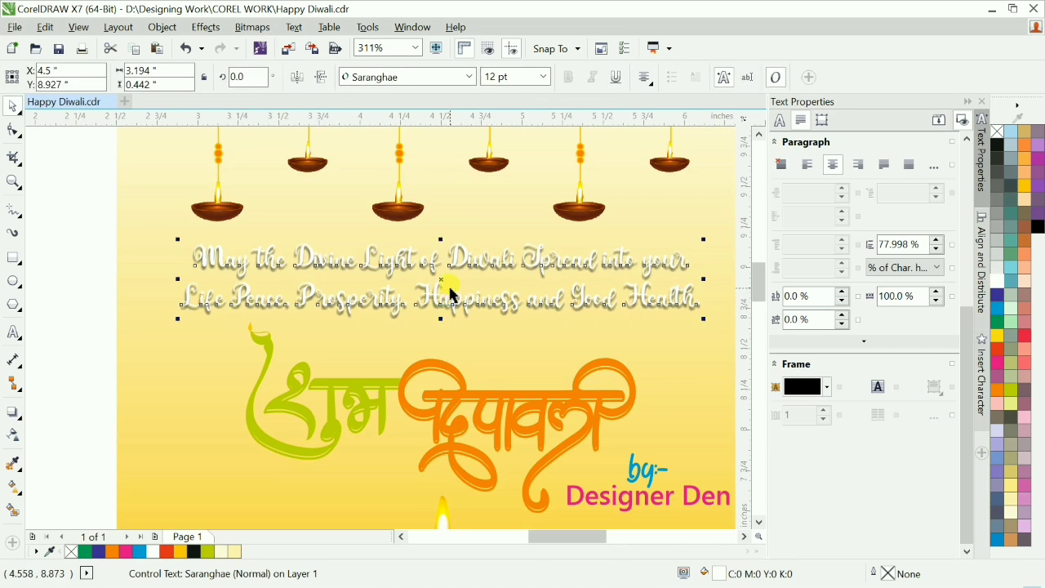
{"action": "left_click", "coordinate": [77, 310]}
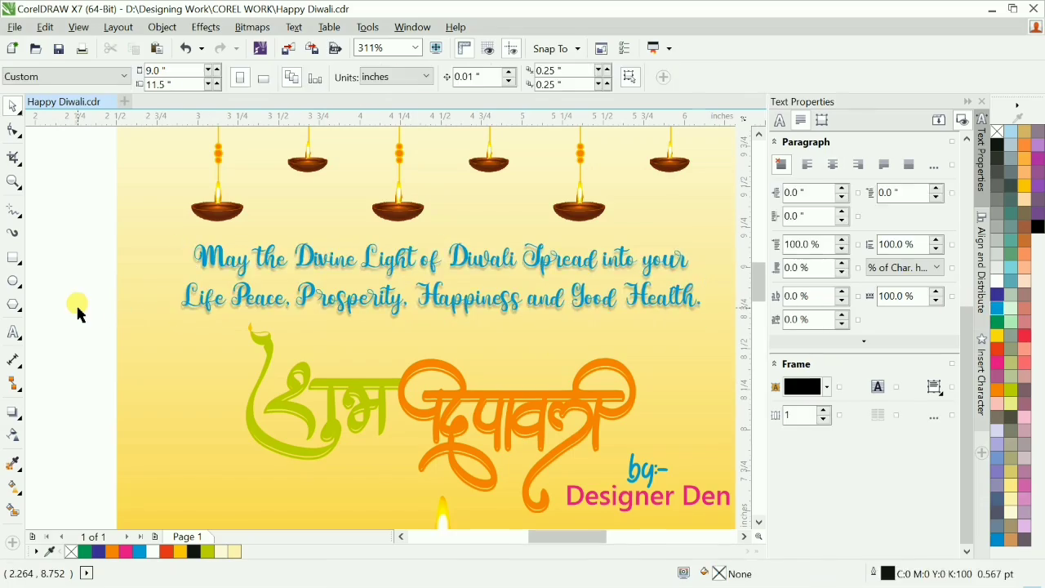